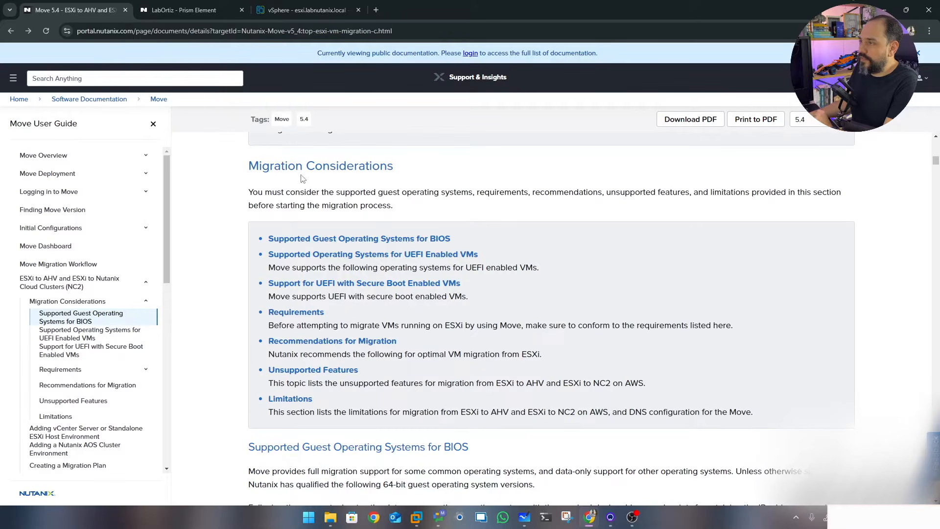
Highlight the supported Windows 7, 8, 8.1, 10 and Windows Server entries for BIOS VMs
{"action": "left_click_drag", "start_coordinate": [233, 169], "coordinate": [405, 175]}
{"action": "scroll", "coordinate": [500, 172], "scroll_direction": "down", "scroll_amount": 3}
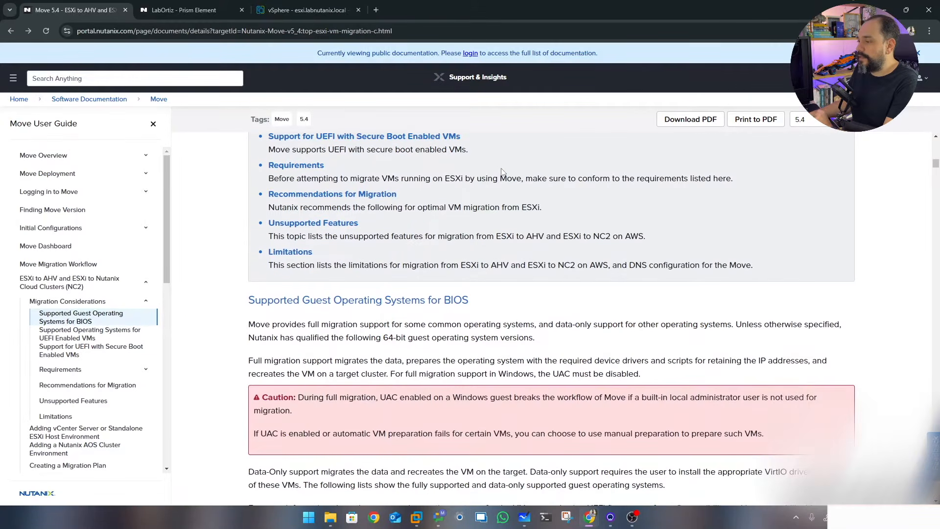
{"action": "scroll", "coordinate": [501, 172], "scroll_direction": "down", "scroll_amount": 2}
{"action": "left_click_drag", "start_coordinate": [245, 204], "coordinate": [542, 203]}
{"action": "scroll", "coordinate": [542, 204], "scroll_direction": "down", "scroll_amount": 4}
{"action": "scroll", "coordinate": [541, 206], "scroll_direction": "down", "scroll_amount": 1}
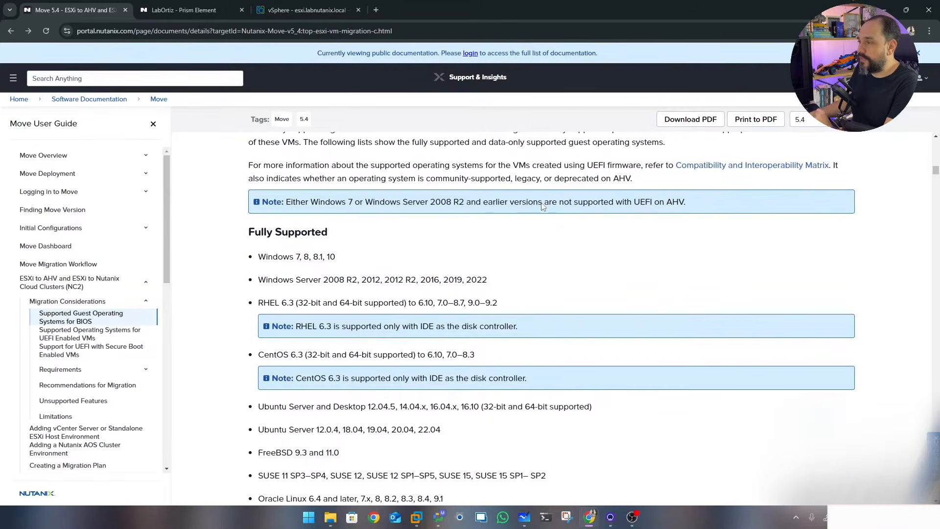
{"action": "left_click_drag", "start_coordinate": [257, 259], "coordinate": [342, 265]}
{"action": "left_click_drag", "start_coordinate": [258, 282], "coordinate": [506, 282]}
Highlight RHEL 6.3 and CentOS 6.3, then scroll down to the Requirements section
{"action": "scroll", "coordinate": [322, 271], "scroll_direction": "down", "scroll_amount": 1}
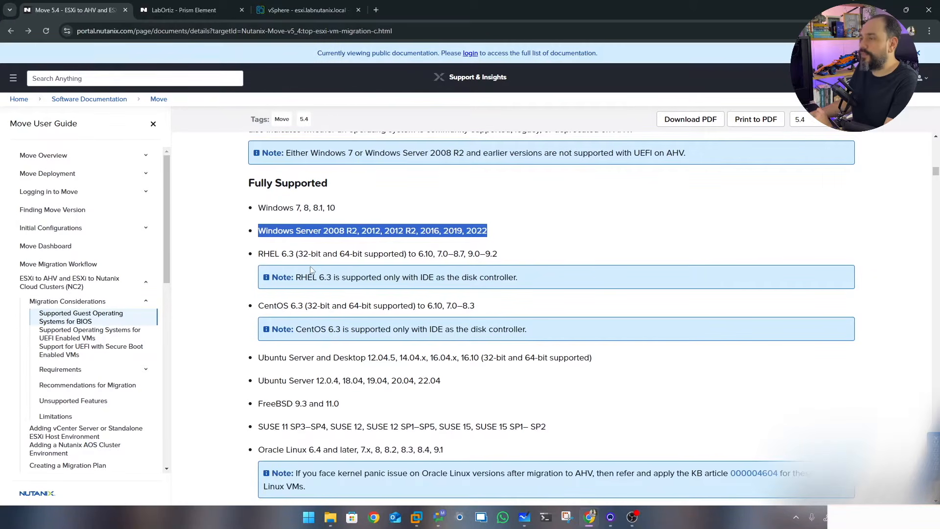
{"action": "left_click_drag", "start_coordinate": [259, 255], "coordinate": [296, 254]}
{"action": "left_click_drag", "start_coordinate": [259, 305], "coordinate": [314, 305]}
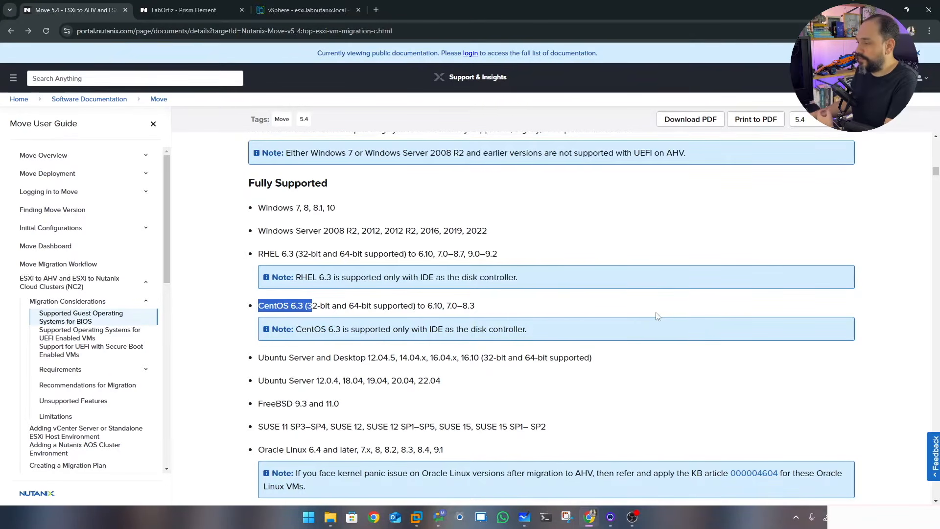
{"action": "scroll", "coordinate": [657, 315], "scroll_direction": "down", "scroll_amount": 2}
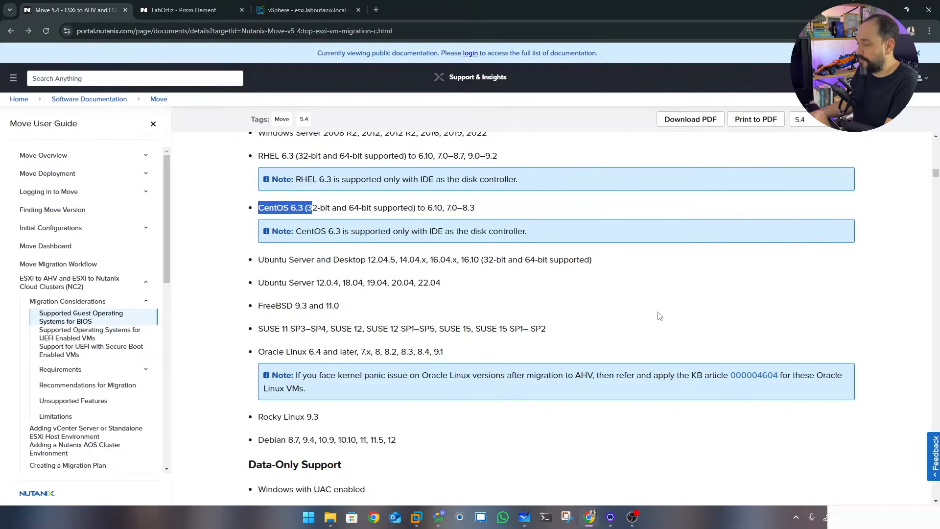
{"action": "scroll", "coordinate": [660, 315], "scroll_direction": "down", "scroll_amount": 15}
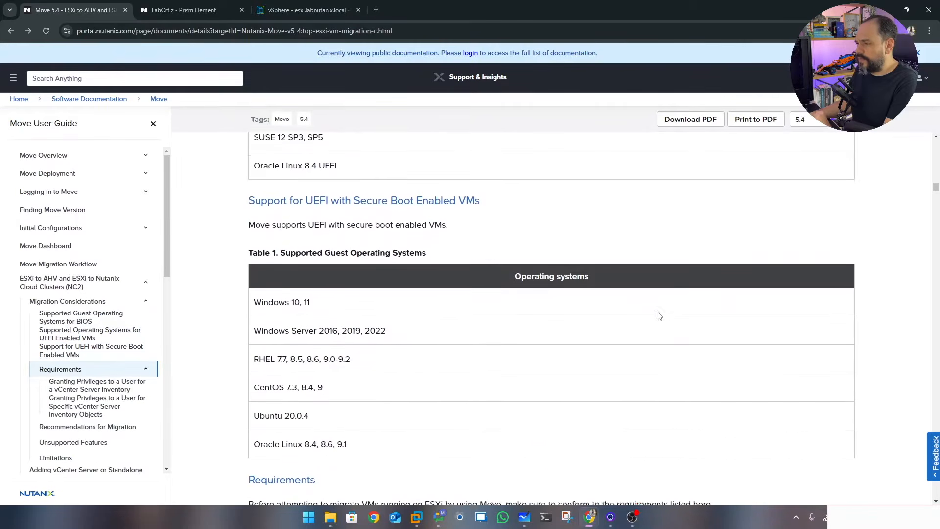
{"action": "scroll", "coordinate": [660, 316], "scroll_direction": "down", "scroll_amount": 2}
{"action": "scroll", "coordinate": [659, 315], "scroll_direction": "down", "scroll_amount": 1}
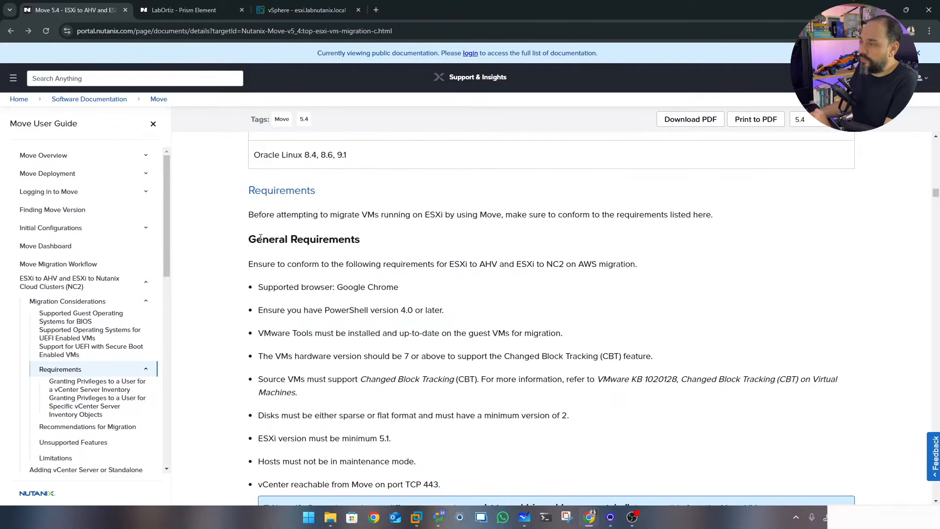
Highlight the General Requirements heading, PowerShell version 4.0, and up-to-date VMware Tools
{"action": "left_click_drag", "start_coordinate": [255, 238], "coordinate": [396, 245]}
{"action": "scroll", "coordinate": [495, 239], "scroll_direction": "down", "scroll_amount": 1}
{"action": "left_click", "coordinate": [534, 242]}
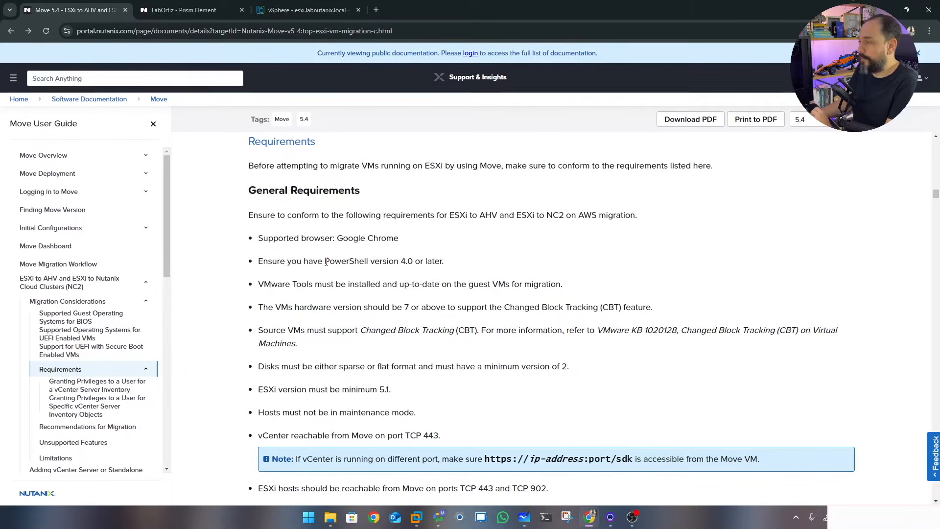
{"action": "left_click_drag", "start_coordinate": [325, 263], "coordinate": [406, 262]}
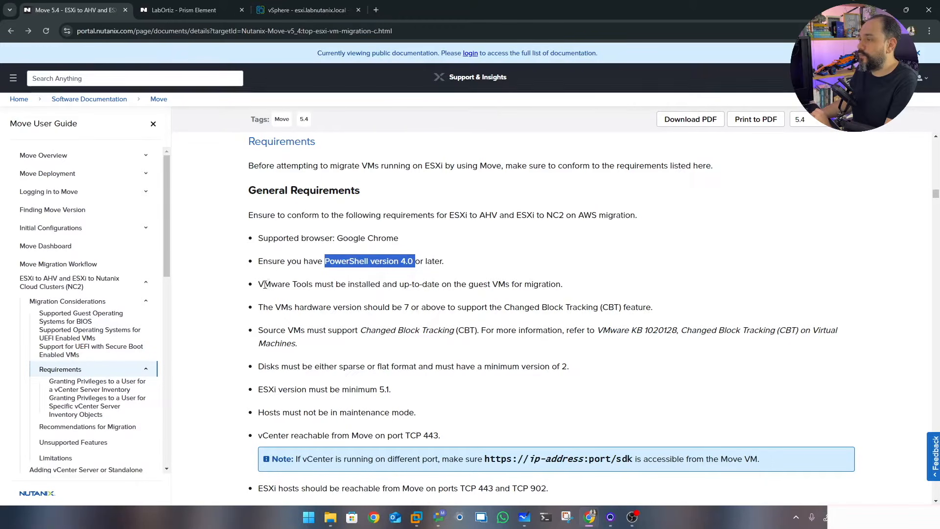
{"action": "left_click_drag", "start_coordinate": [259, 286], "coordinate": [315, 285]}
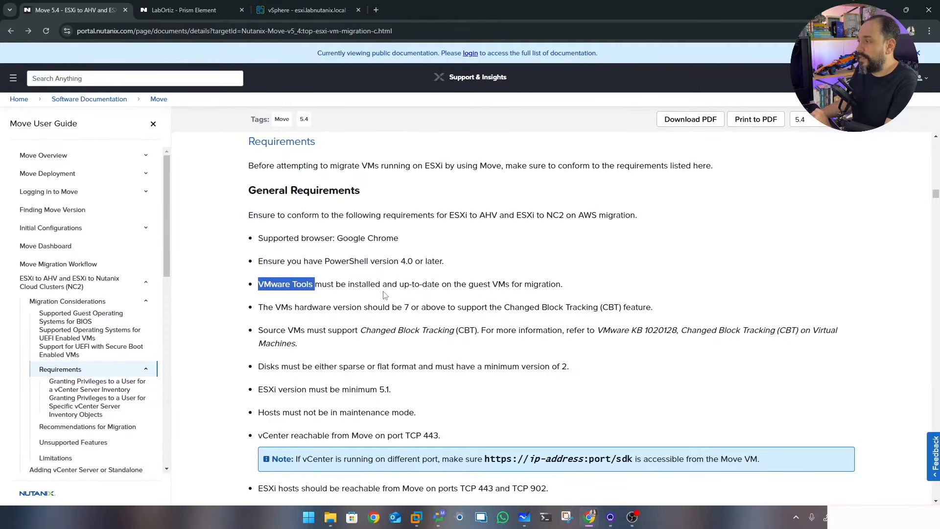
{"action": "left_click_drag", "start_coordinate": [404, 284], "coordinate": [436, 284]}
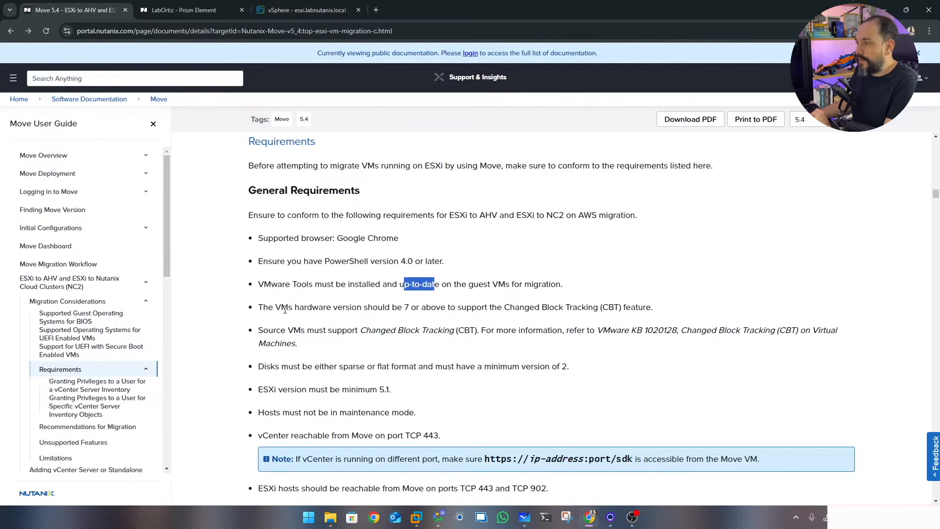
Highlight minimum hardware version 7 and Changed Block Tracking (CBT), then scroll further
{"action": "left_click_drag", "start_coordinate": [275, 306], "coordinate": [330, 307]}
{"action": "left_click_drag", "start_coordinate": [398, 308], "coordinate": [410, 305]}
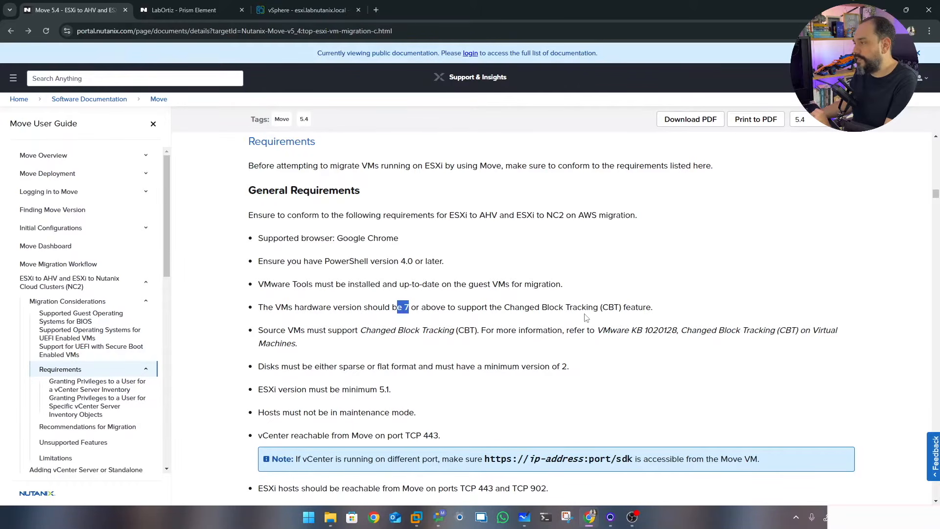
{"action": "left_click_drag", "start_coordinate": [503, 306], "coordinate": [615, 307]}
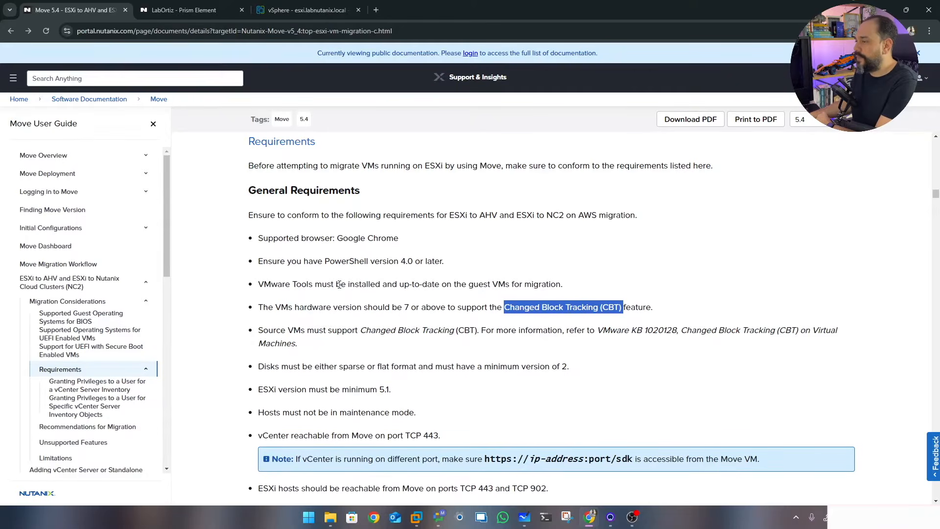
{"action": "scroll", "coordinate": [339, 284], "scroll_direction": "down", "scroll_amount": 1}
{"action": "scroll", "coordinate": [340, 286], "scroll_direction": "down", "scroll_amount": 5}
{"action": "scroll", "coordinate": [341, 288], "scroll_direction": "down", "scroll_amount": 5}
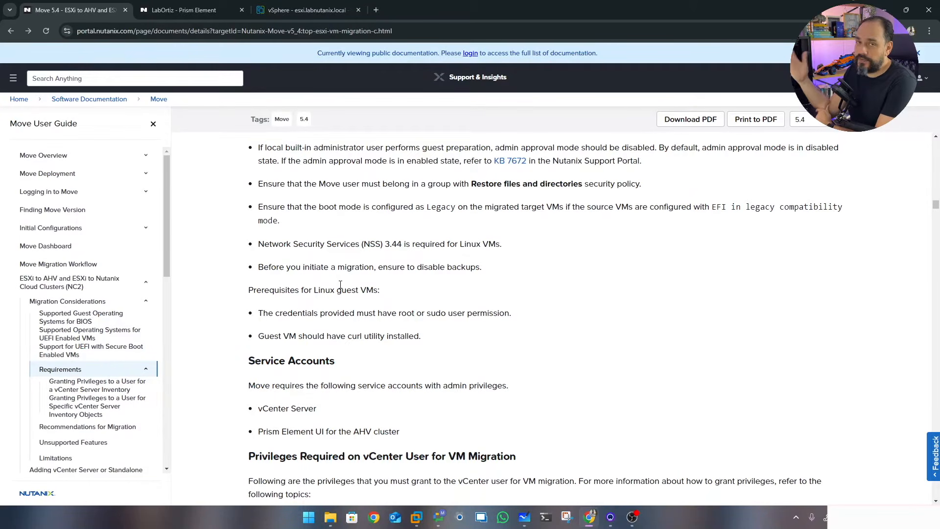
{"action": "scroll", "coordinate": [611, 350], "scroll_direction": "down", "scroll_amount": 1}
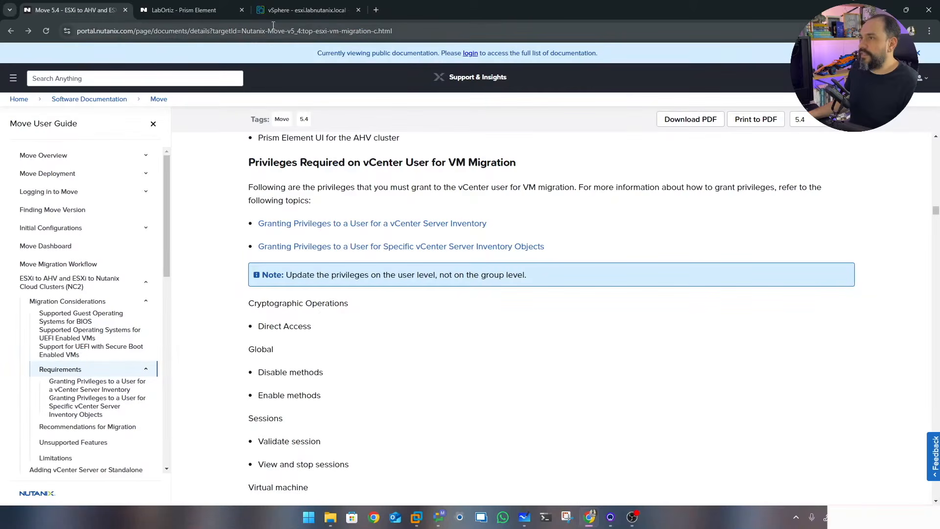
Check the vSphere Client version 8.0.3 in About VMware vSphere
{"action": "left_click", "coordinate": [287, 8]}
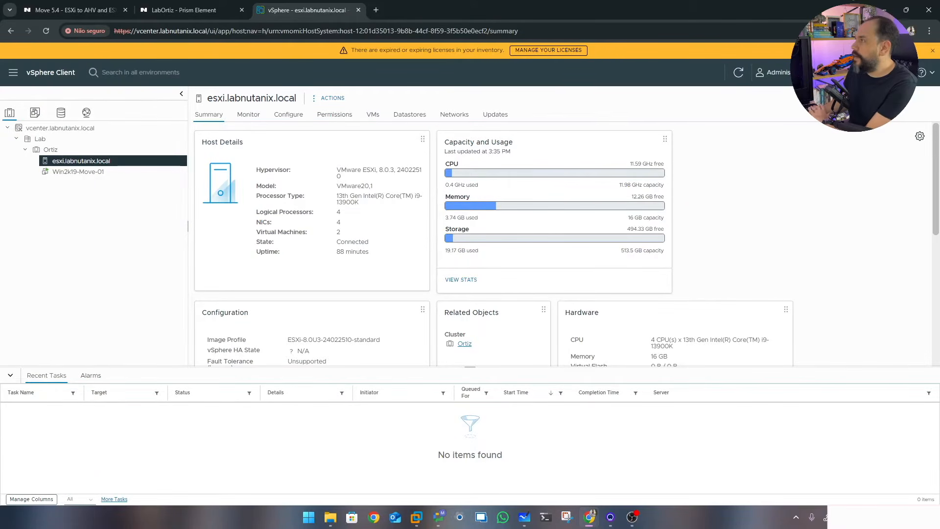
{"action": "left_click", "coordinate": [932, 73]}
{"action": "left_click", "coordinate": [857, 127]}
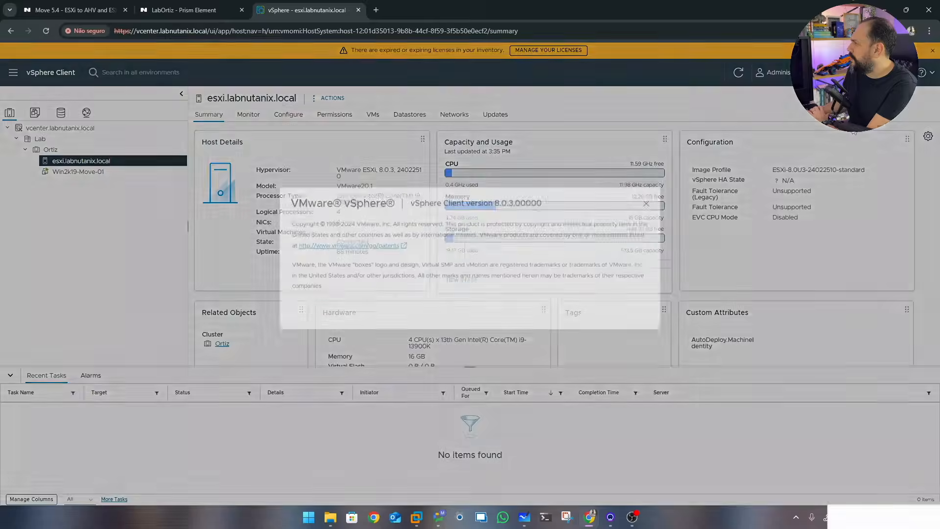
{"action": "left_click_drag", "start_coordinate": [496, 220], "coordinate": [529, 220]}
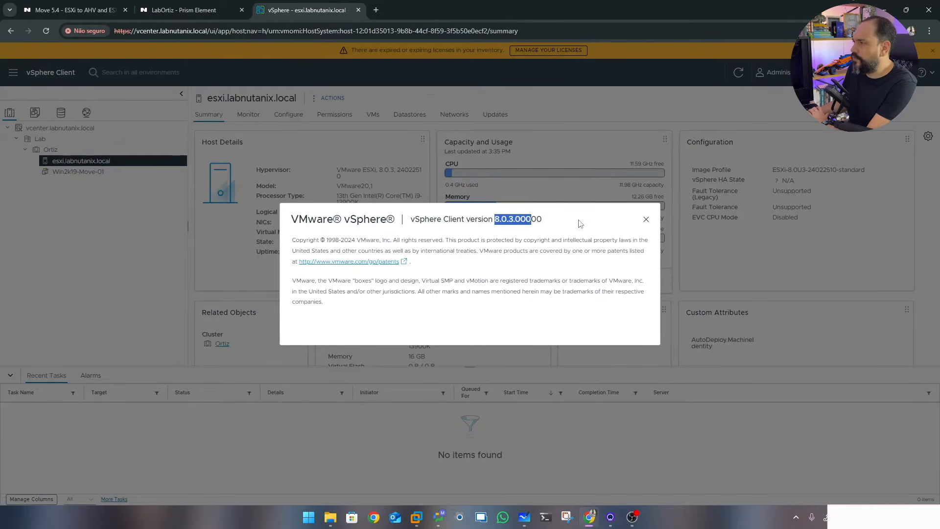
{"action": "left_click", "coordinate": [645, 221]}
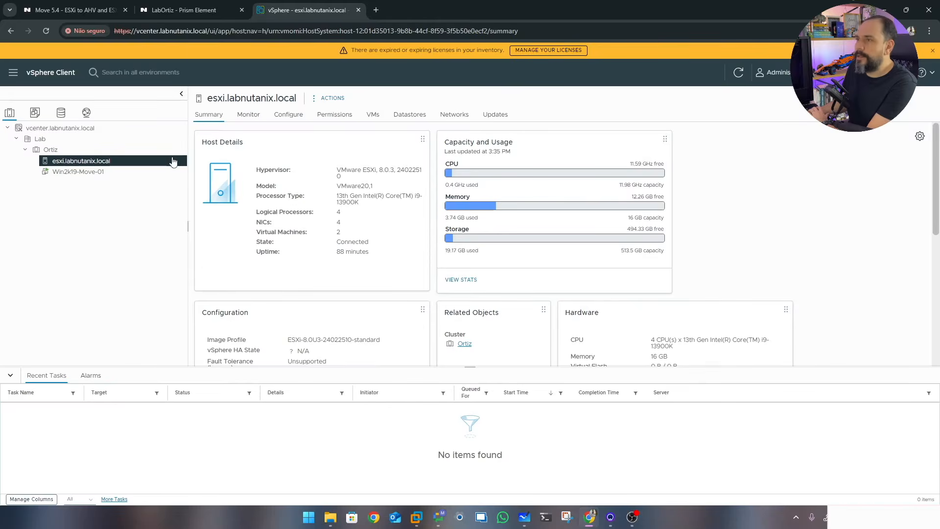
Sign in to Win2k19-Move-01 through its web console as administrator, check VMware Tools, and close the console
{"action": "left_click", "coordinate": [76, 174]}
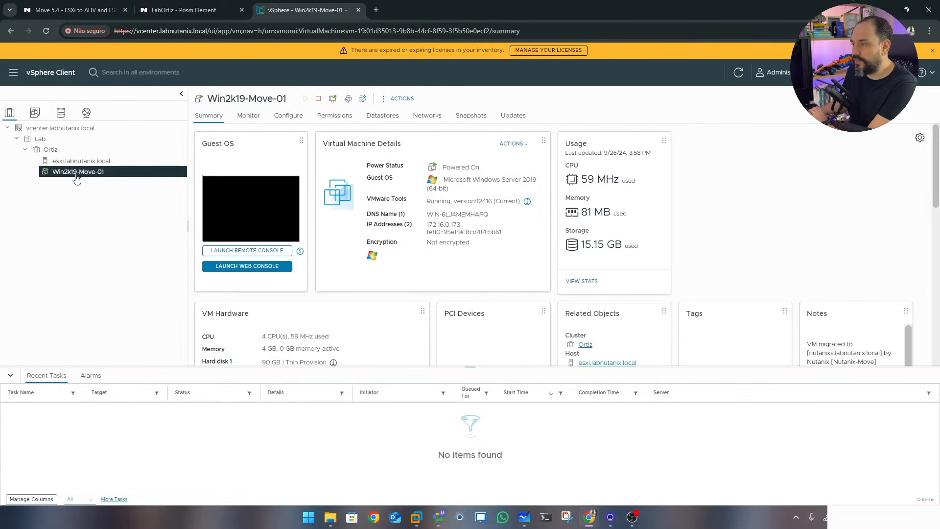
{"action": "left_click", "coordinate": [247, 265]}
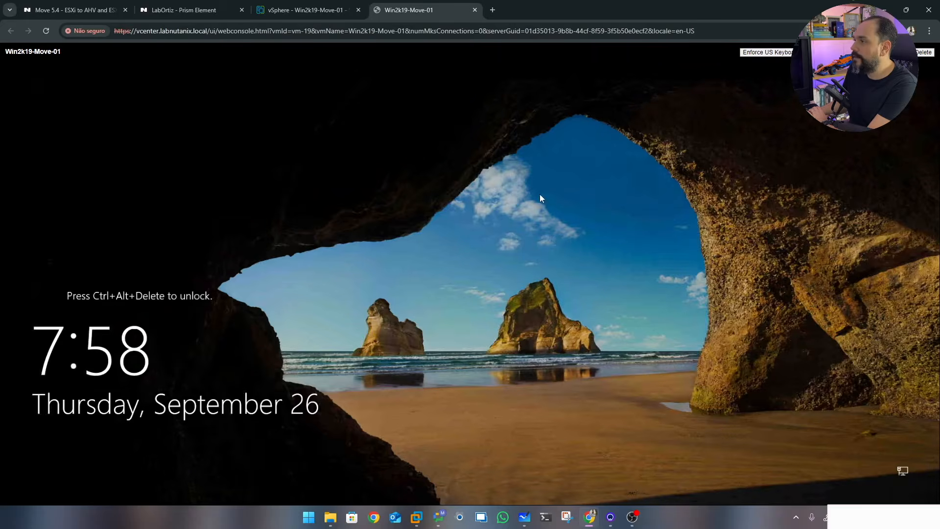
{"action": "left_click", "coordinate": [925, 52]}
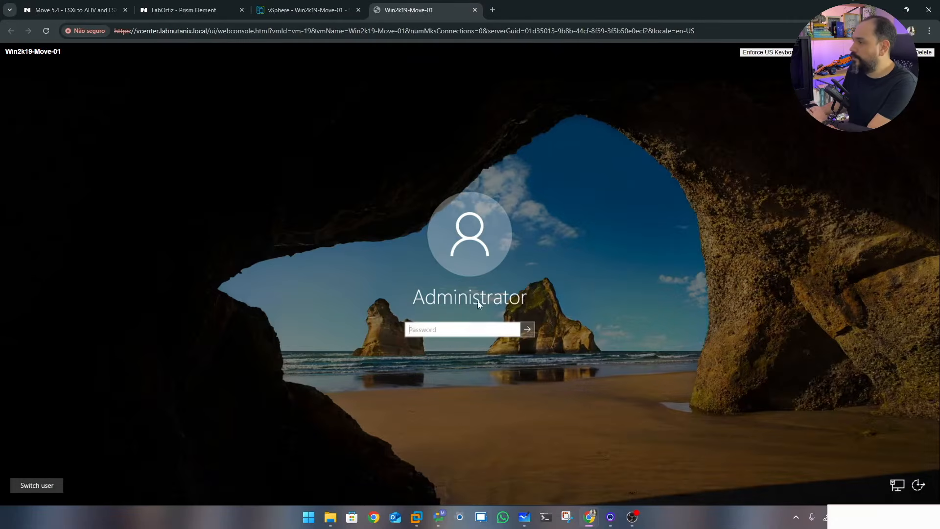
{"action": "type", "text": "***"}
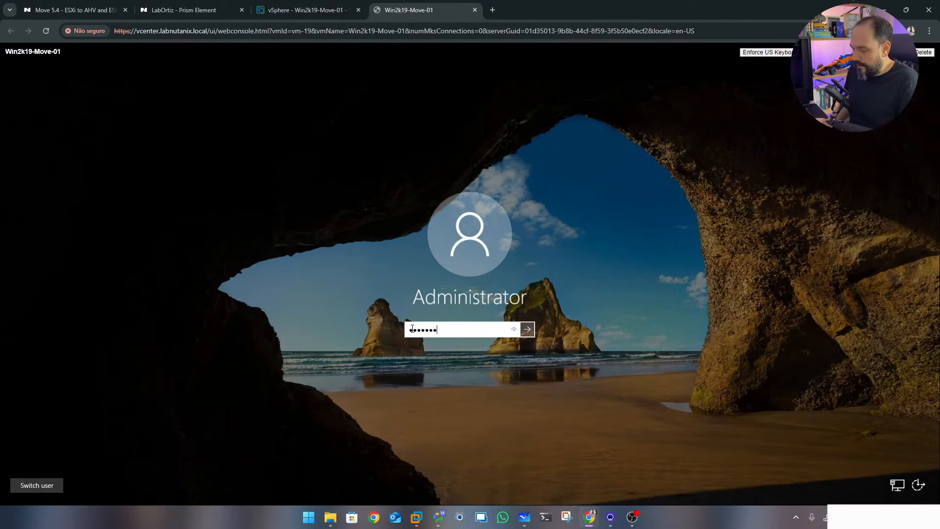
{"action": "key", "text": "Return"}
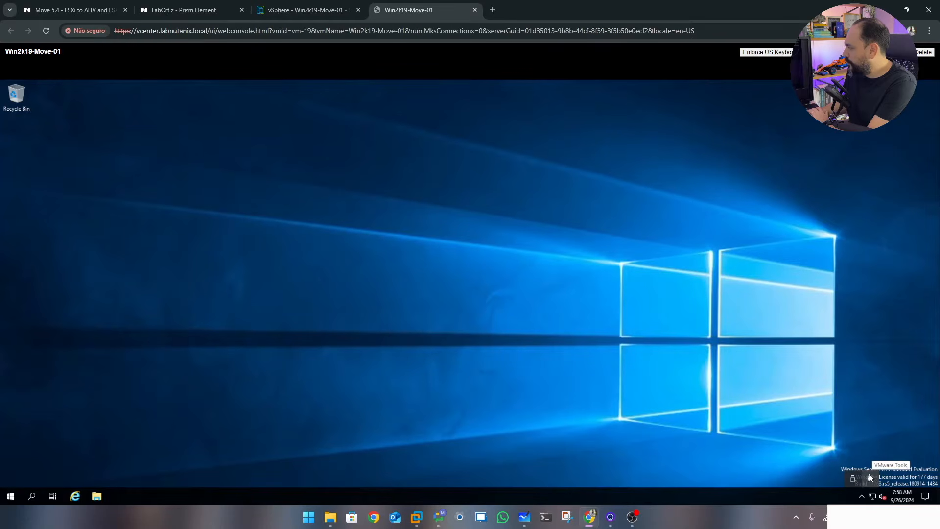
{"action": "left_click", "coordinate": [825, 359]}
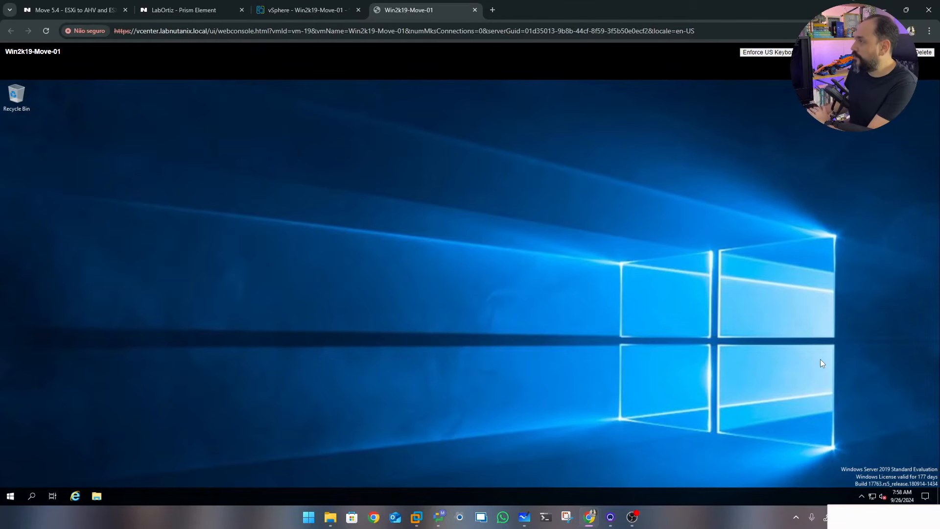
{"action": "left_click", "coordinate": [475, 10]}
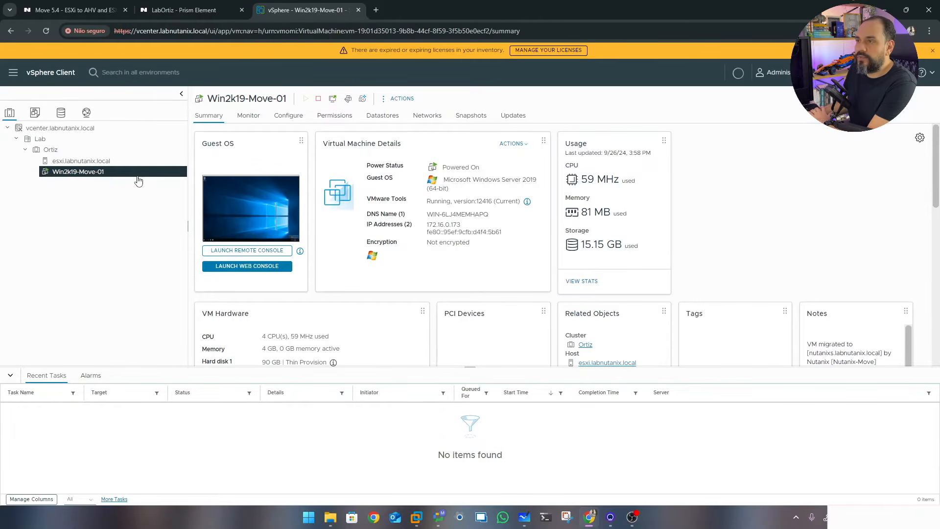
Review the esxi.labnutanix.local host's vSwitch1 and the VMs on the VM-Traffic network
{"action": "left_click", "coordinate": [104, 164]}
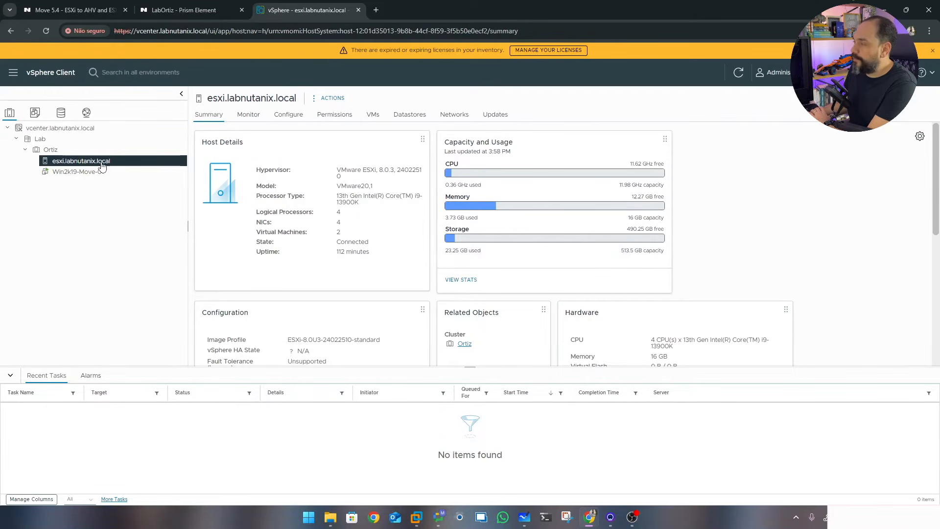
{"action": "left_click", "coordinate": [289, 118]}
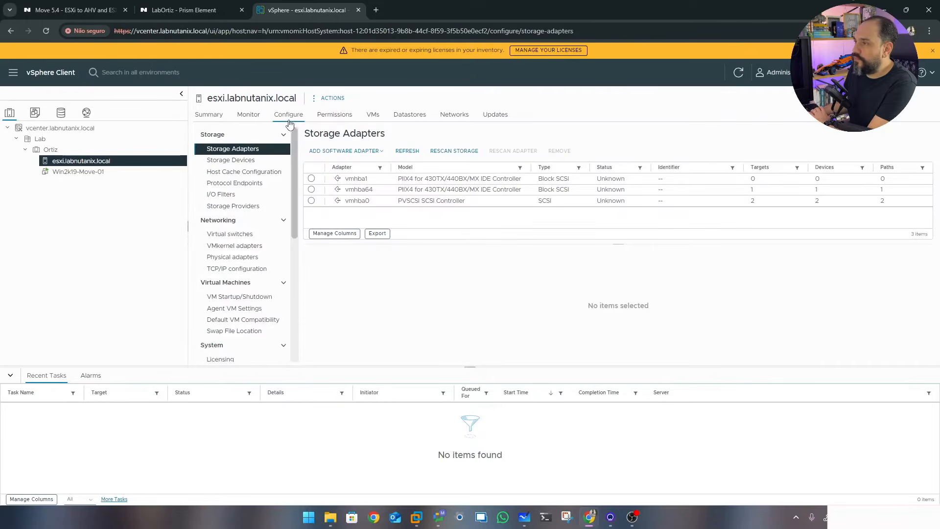
{"action": "left_click", "coordinate": [240, 235]}
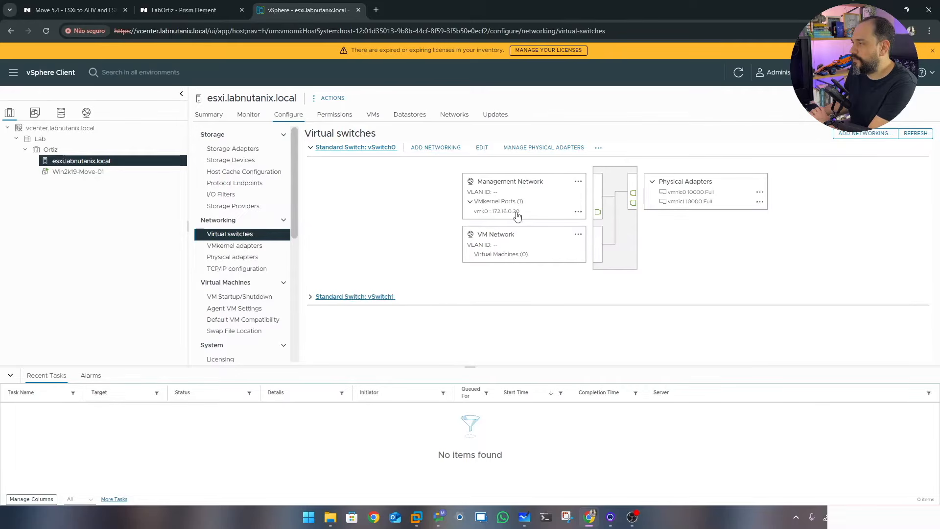
{"action": "left_click", "coordinate": [311, 148]}
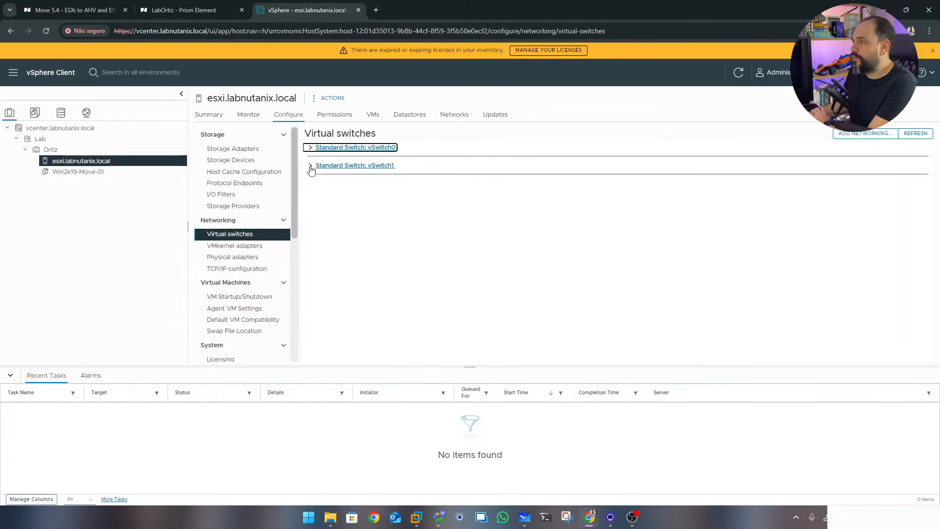
{"action": "left_click", "coordinate": [311, 166]}
{"action": "left_click", "coordinate": [471, 219]}
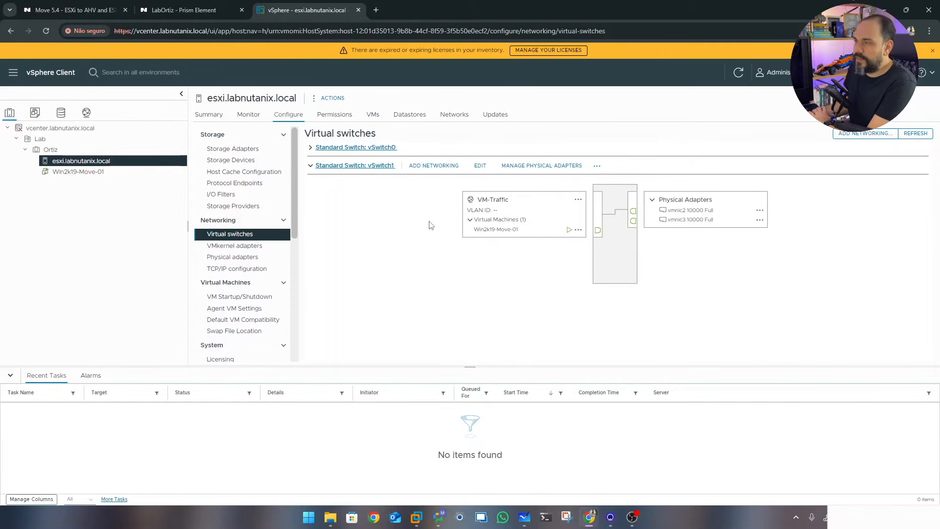
Browse datastores Local-01 and Local-02 to the Win2k19-Move-01 folder, then switch to Prism Element
{"action": "left_click", "coordinate": [62, 117]}
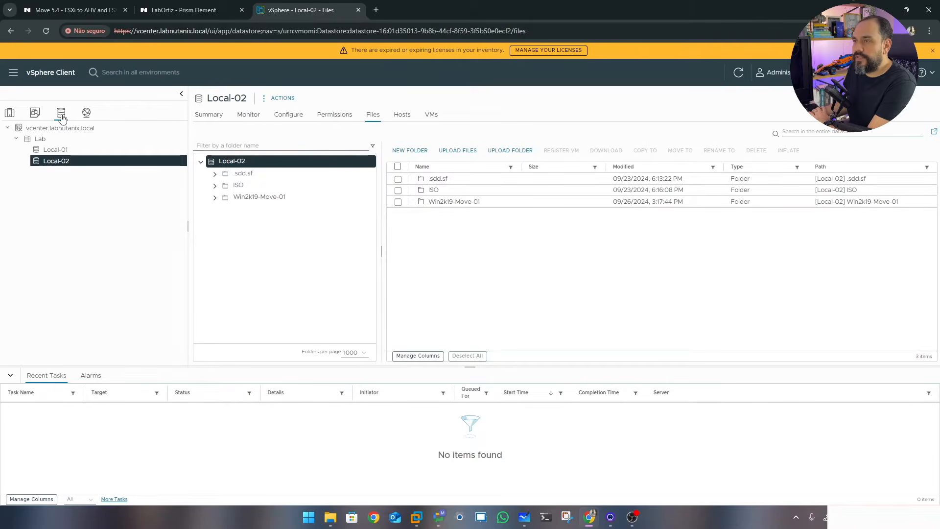
{"action": "left_click", "coordinate": [65, 152]}
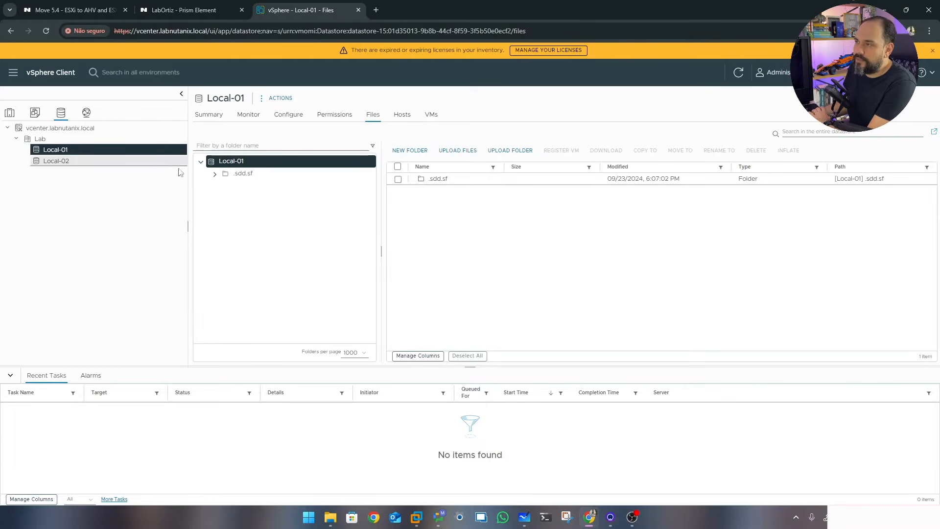
{"action": "left_click", "coordinate": [57, 163]}
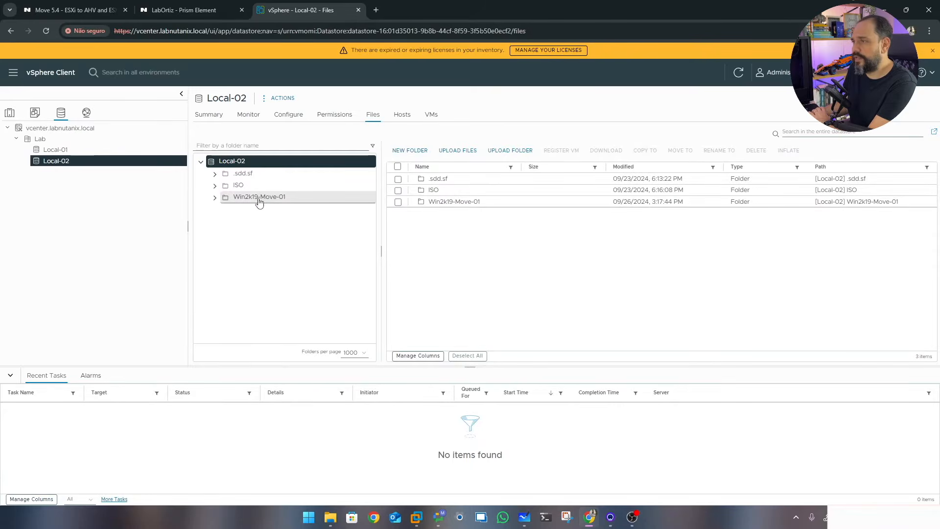
{"action": "left_click", "coordinate": [255, 202]}
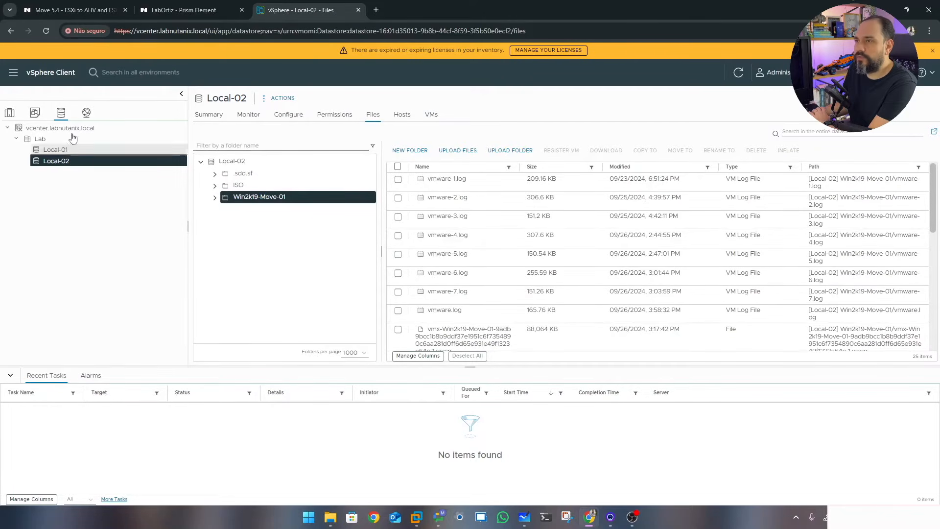
{"action": "left_click", "coordinate": [9, 113]}
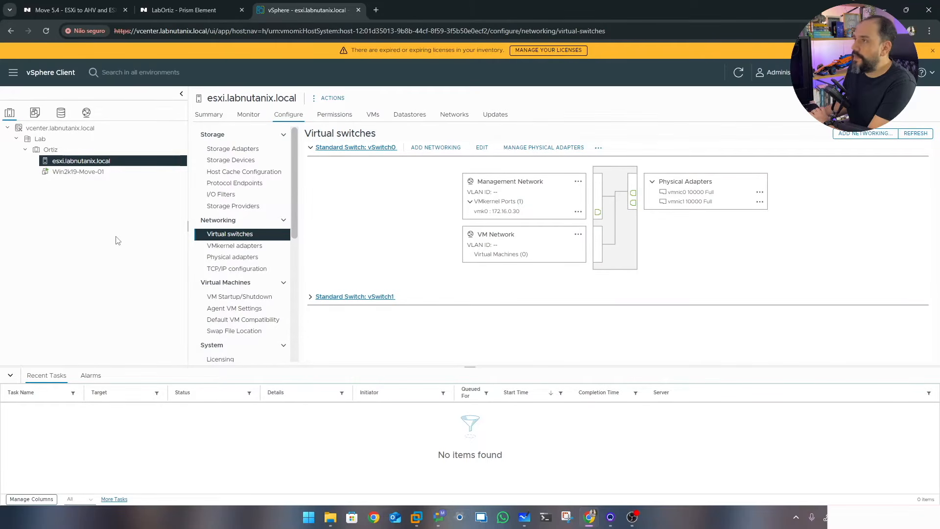
{"action": "left_click", "coordinate": [177, 11]}
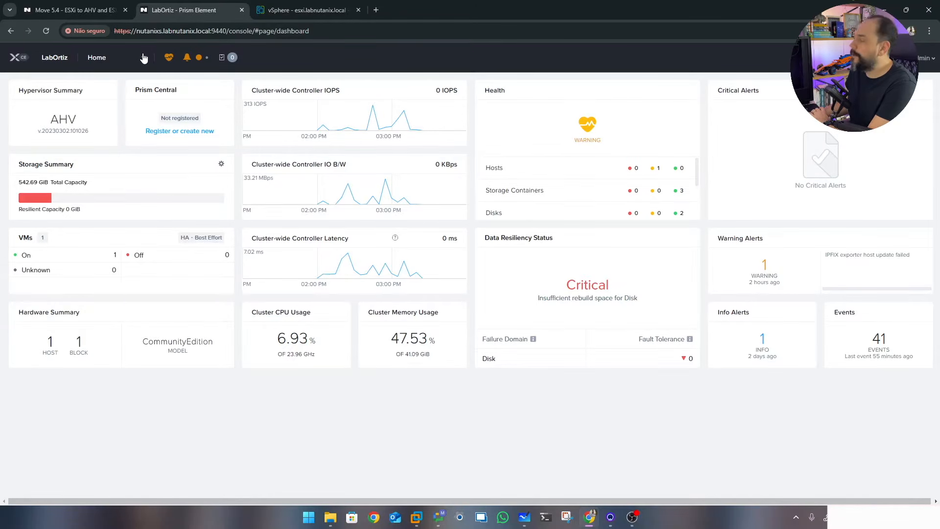
Go through the VM table to Settings and open Network Configuration, showing subnet VLAN0
{"action": "left_click", "coordinate": [144, 58]}
{"action": "left_click", "coordinate": [108, 110]}
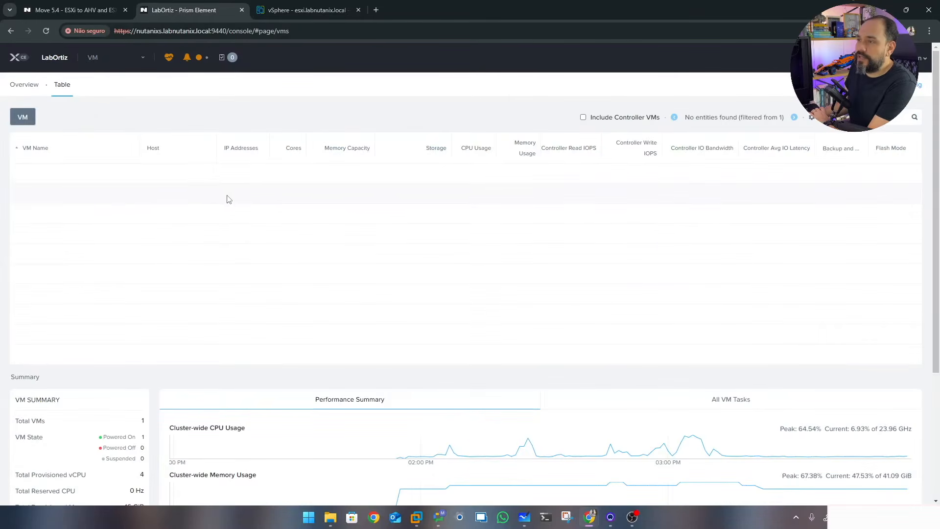
{"action": "left_click", "coordinate": [142, 60]}
{"action": "left_click", "coordinate": [103, 269]}
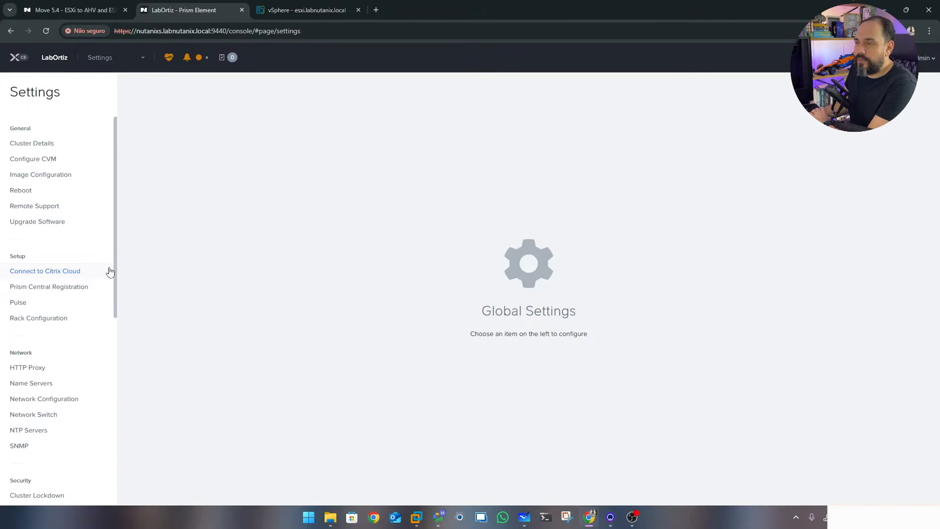
{"action": "left_click_drag", "start_coordinate": [116, 269], "coordinate": [115, 342]}
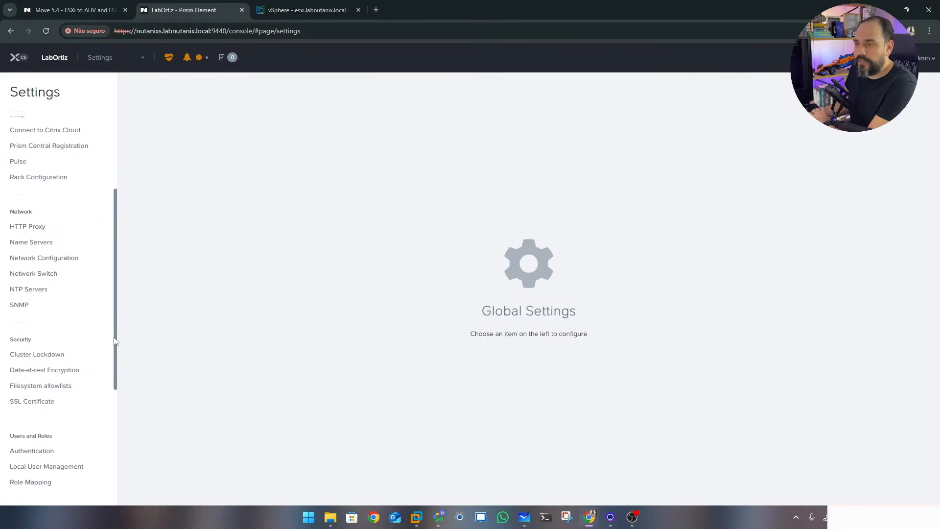
{"action": "left_click", "coordinate": [43, 259]}
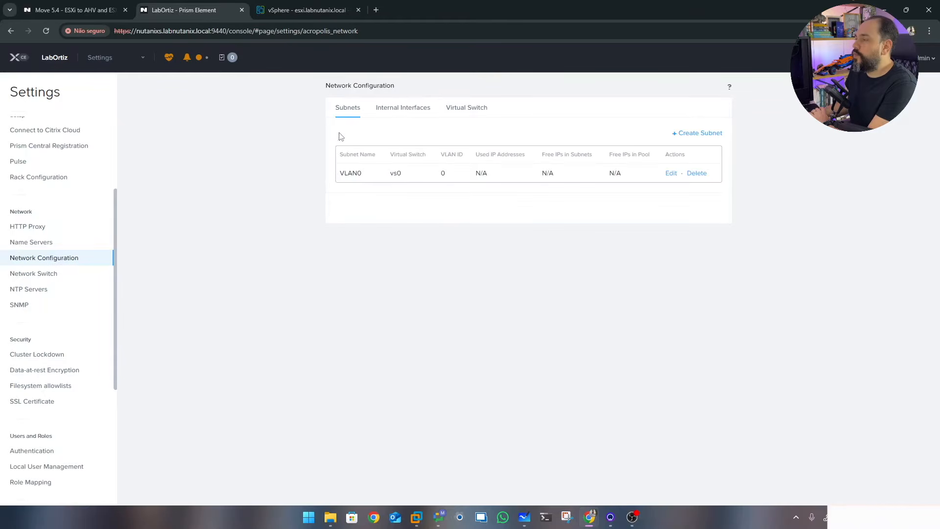
Highlight the VLAN0 subnet, return to the Home dashboard, then go back to Settings
{"action": "double_click", "coordinate": [349, 173]}
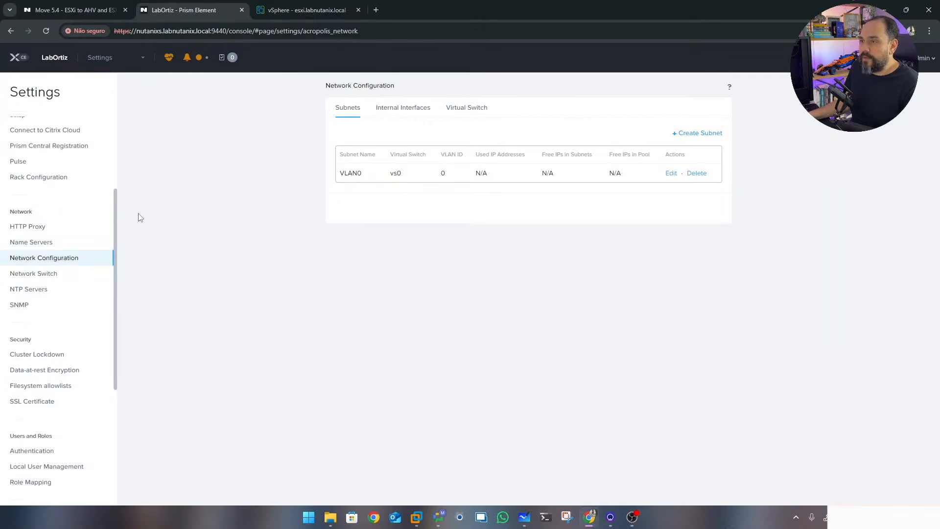
{"action": "left_click", "coordinate": [100, 57]}
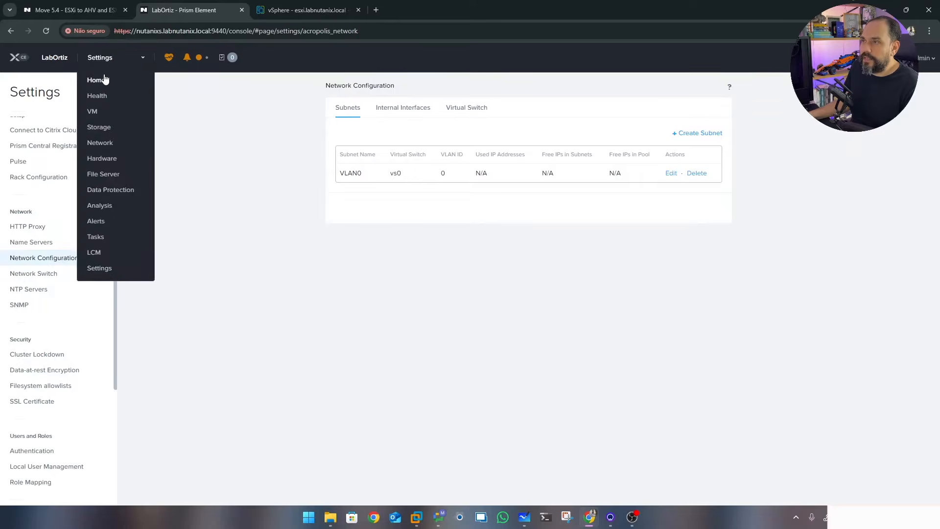
{"action": "left_click", "coordinate": [100, 78]}
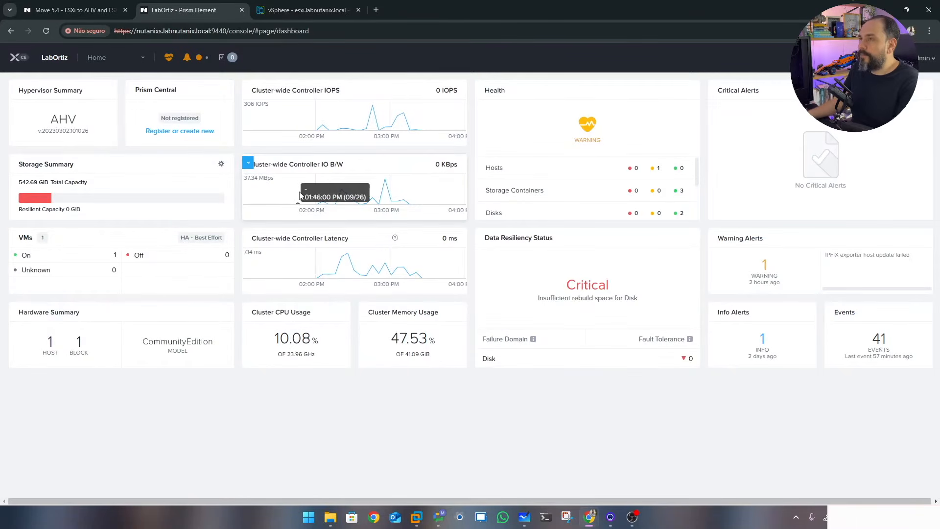
{"action": "left_click", "coordinate": [143, 58]}
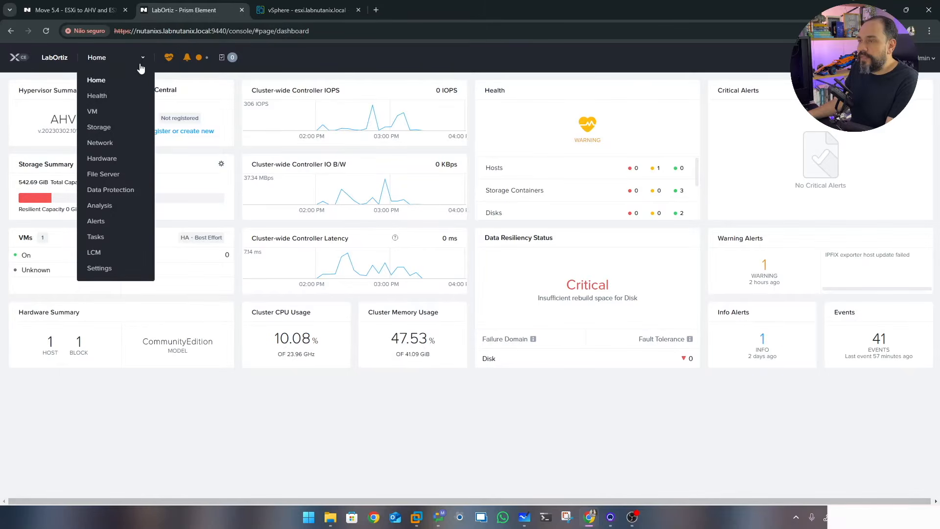
{"action": "left_click", "coordinate": [108, 270]}
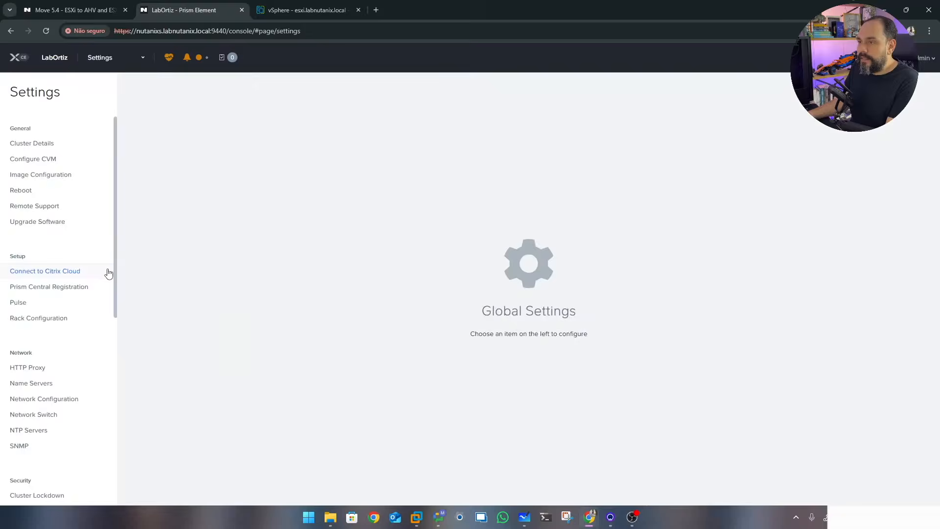
Create an image 'Nutanix Move' of type DISK in SelfServiceContainer, sourced from a file upload
{"action": "left_click", "coordinate": [44, 179]}
{"action": "left_click", "coordinate": [414, 133]}
{"action": "left_click", "coordinate": [405, 125]}
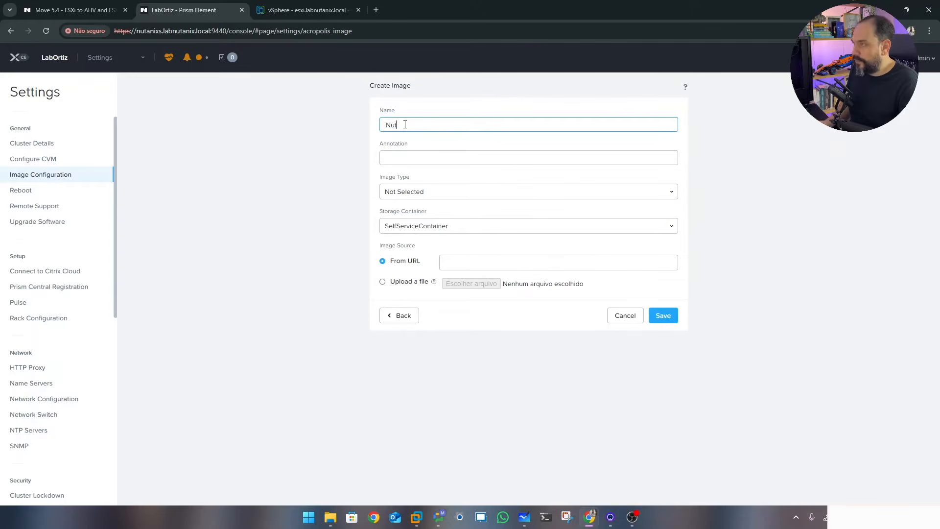
{"action": "type", "text": "ove"}
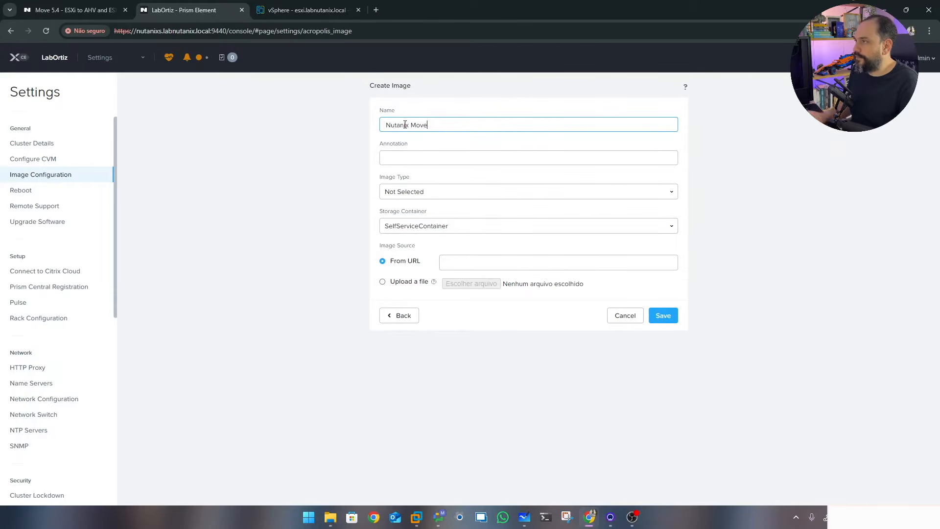
{"action": "left_click", "coordinate": [469, 198]}
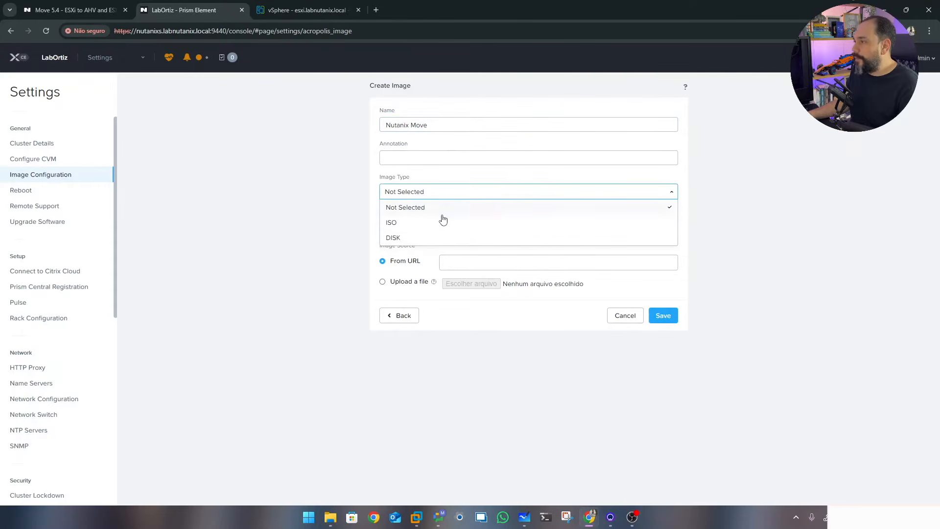
{"action": "left_click", "coordinate": [416, 239]}
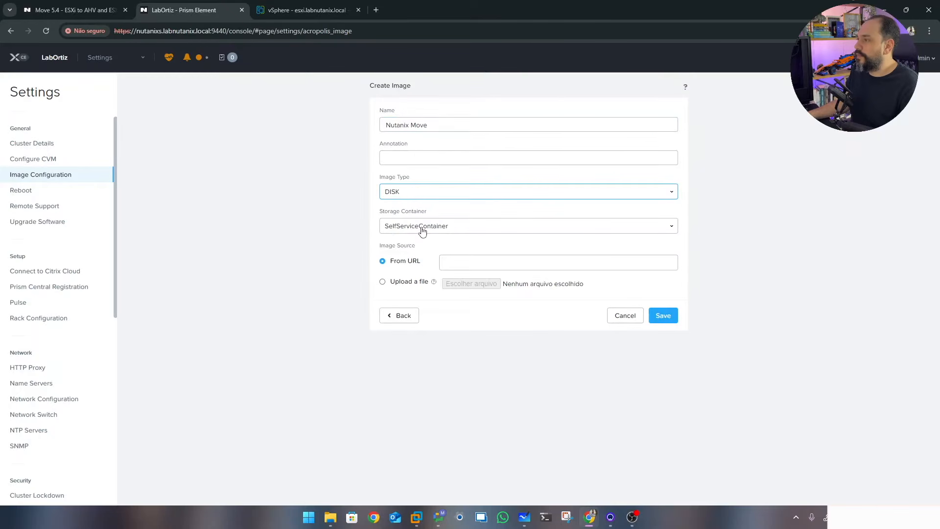
{"action": "left_click", "coordinate": [423, 230]}
{"action": "left_click", "coordinate": [422, 230]}
{"action": "left_click", "coordinate": [402, 284]}
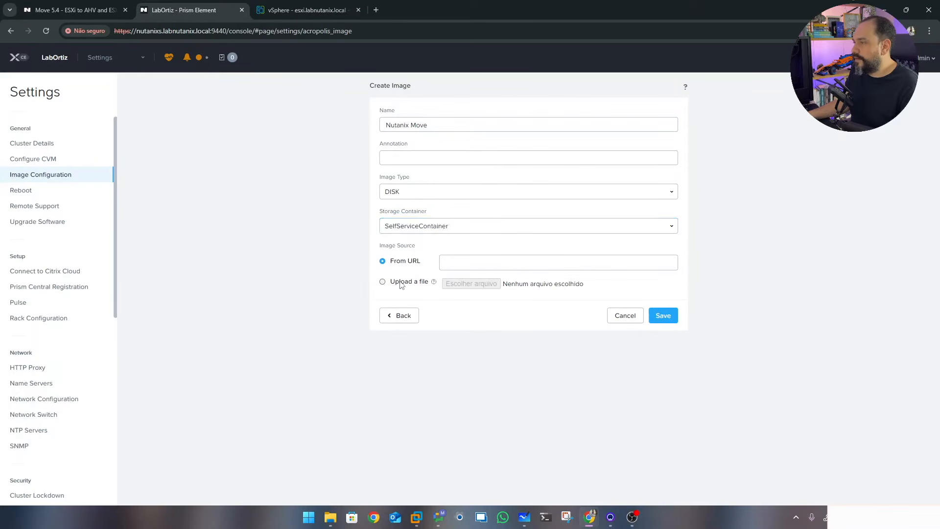
Pick move-5.4.0.qcow2 from Downloads > Move, save, and confirm the image shows ACTIVE
{"action": "left_click", "coordinate": [462, 285]}
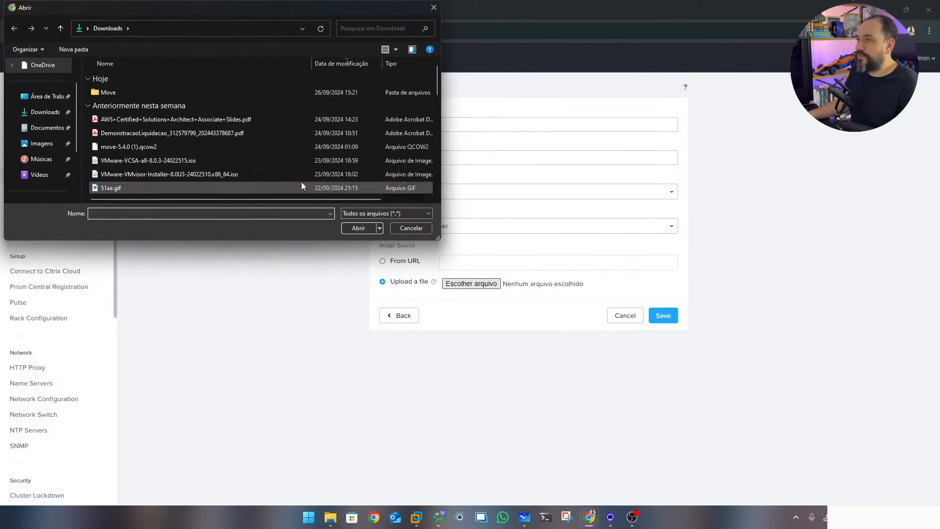
{"action": "double_click", "coordinate": [109, 93]}
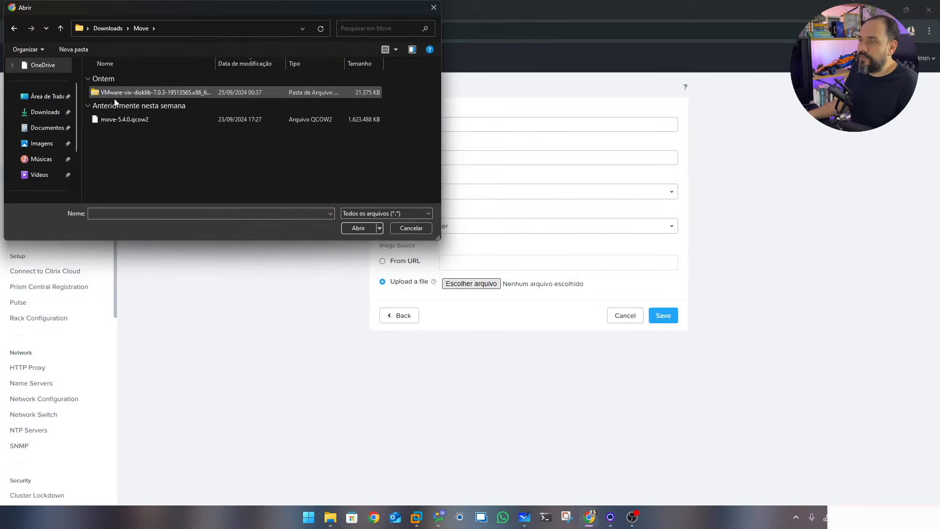
{"action": "left_click", "coordinate": [126, 121]}
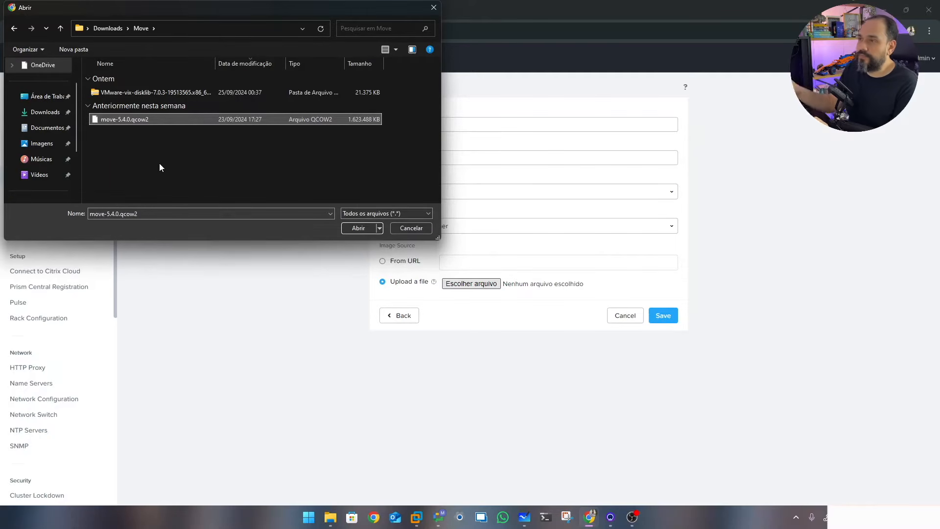
{"action": "left_click", "coordinate": [354, 229]}
{"action": "left_click", "coordinate": [664, 317]}
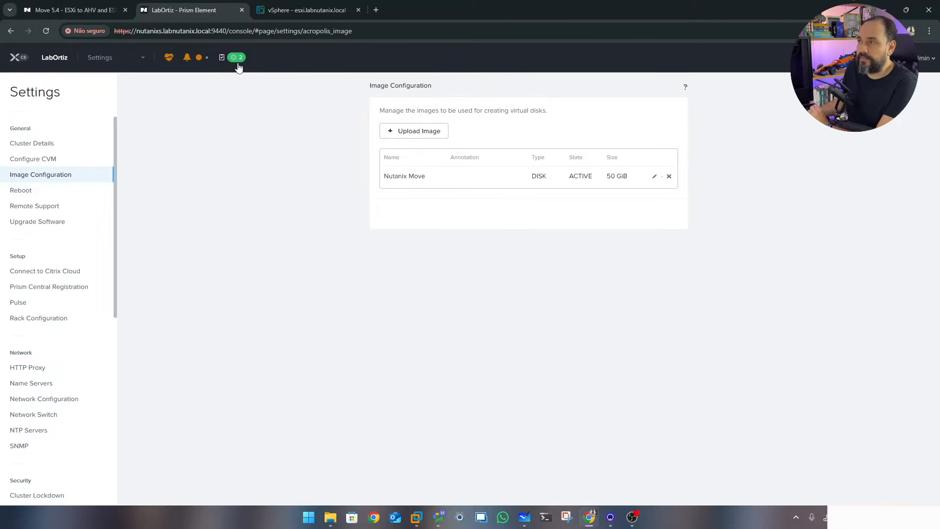
{"action": "double_click", "coordinate": [571, 177]}
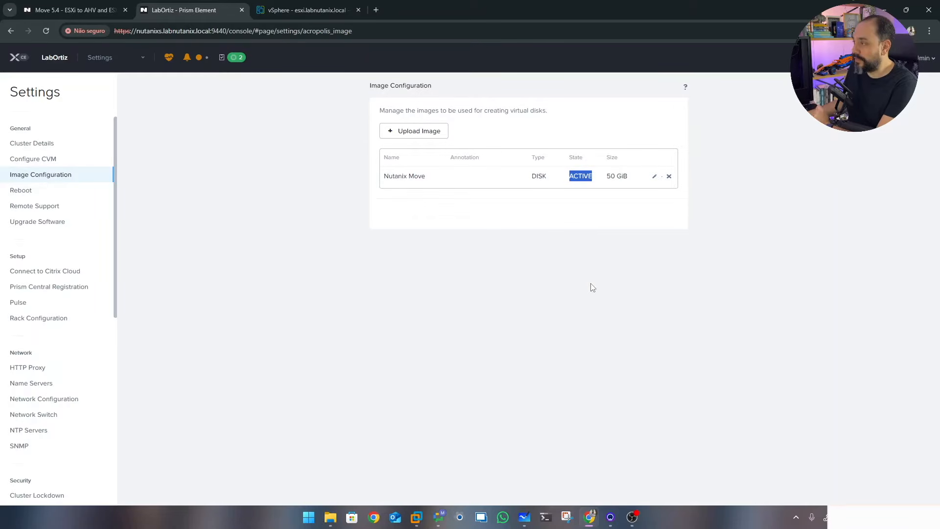
{"action": "left_click", "coordinate": [598, 324]}
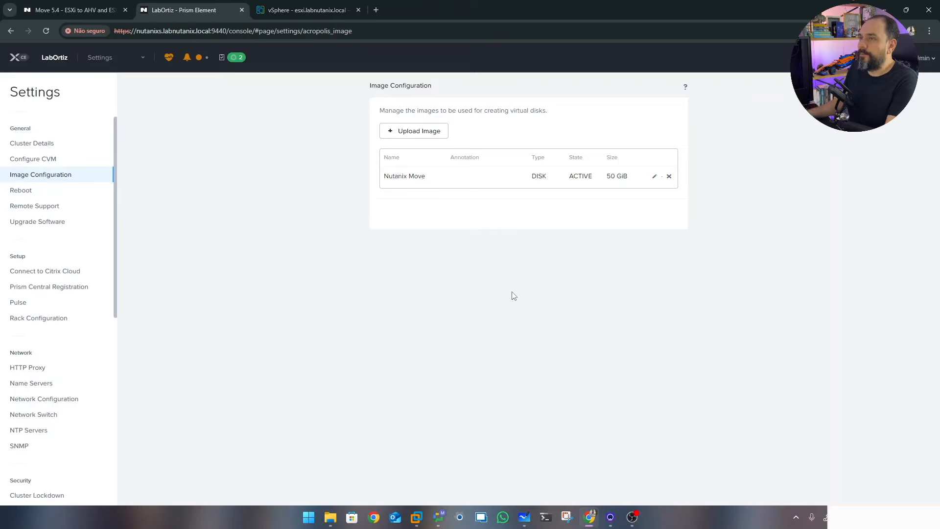
Go to the VM table and start creating a new VM
{"action": "left_click", "coordinate": [131, 60]}
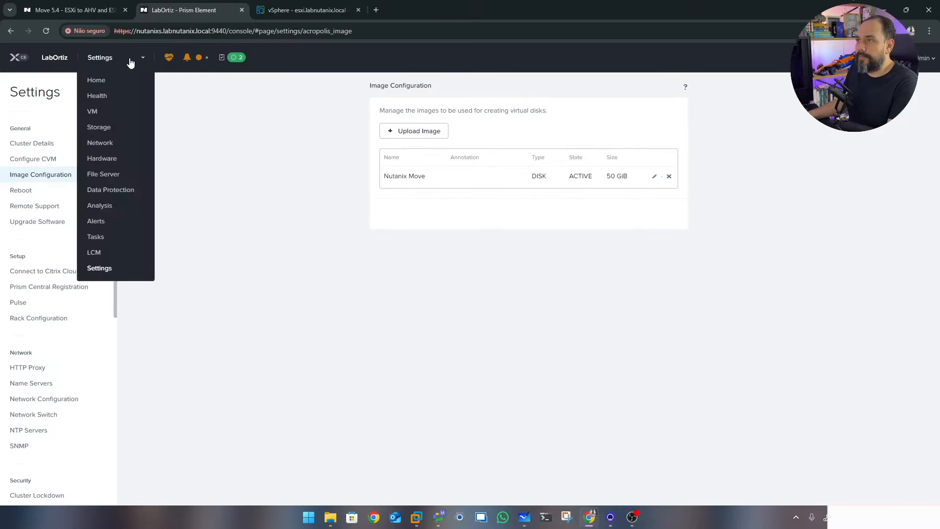
{"action": "left_click", "coordinate": [96, 116]}
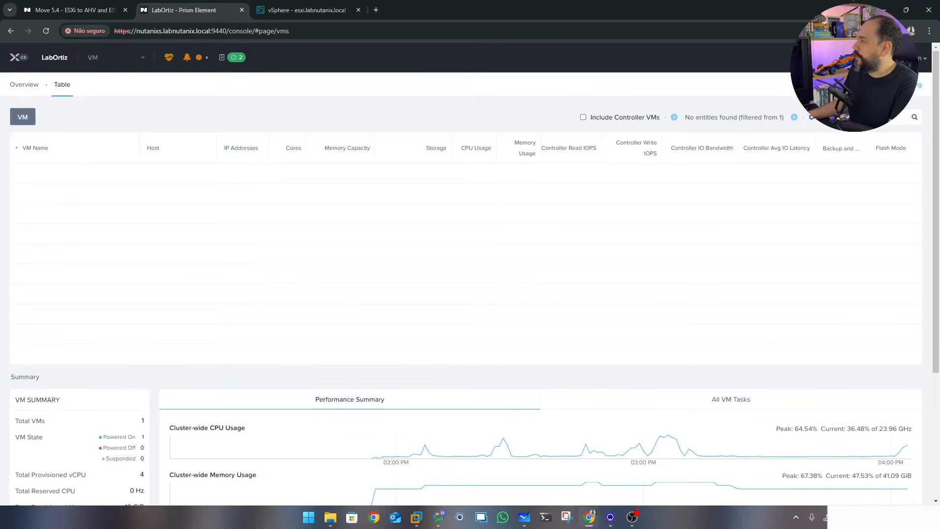
{"action": "left_click", "coordinate": [845, 84]}
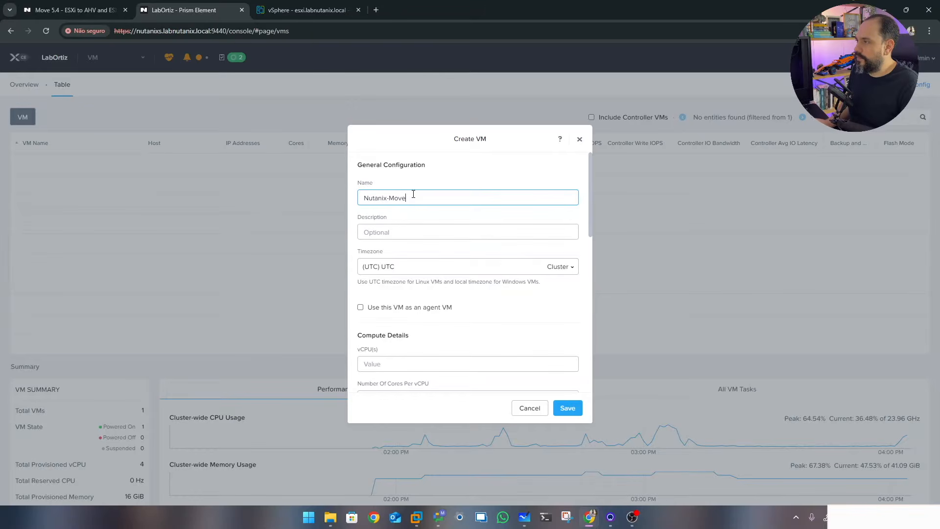
{"action": "left_click_drag", "start_coordinate": [589, 198], "coordinate": [589, 247]}
Enter 1 vCPU, 4 cores per vCPU and 4 GiB memory, keeping Legacy BIOS
{"action": "left_click", "coordinate": [480, 238]}
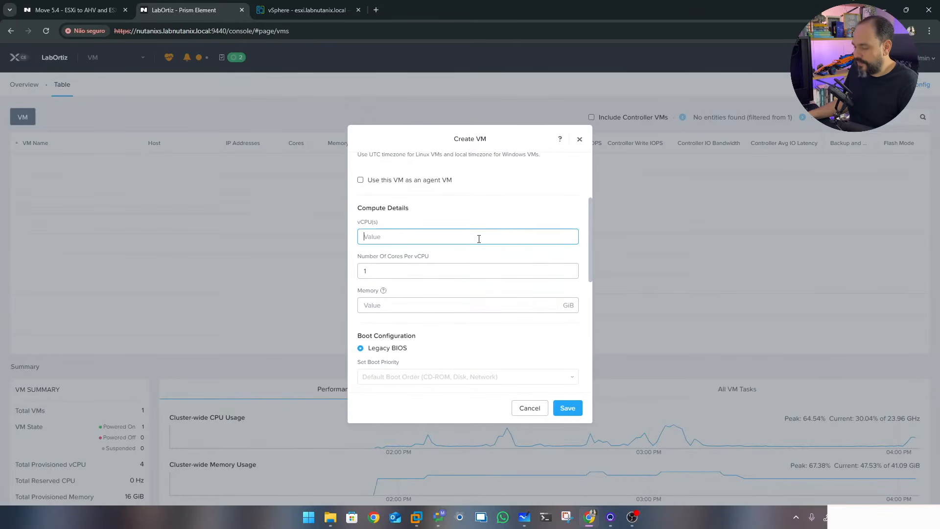
{"action": "type", "text": "4"}
{"action": "key", "text": "BackSpace"}
{"action": "type", "text": "1"}
{"action": "double_click", "coordinate": [384, 278]}
{"action": "type", "text": "4"}
{"action": "left_click", "coordinate": [377, 303]}
{"action": "left_click_drag", "start_coordinate": [591, 260], "coordinate": [592, 271]}
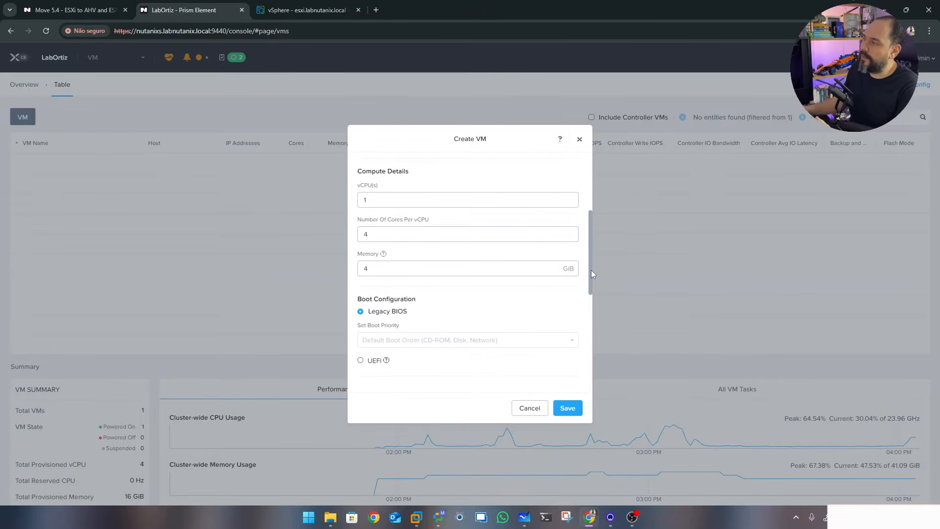
{"action": "scroll", "coordinate": [558, 250], "scroll_direction": "down", "scroll_amount": 3}
Add a disk cloned from the Nutanix Move image via Image Service
{"action": "left_click", "coordinate": [558, 248]}
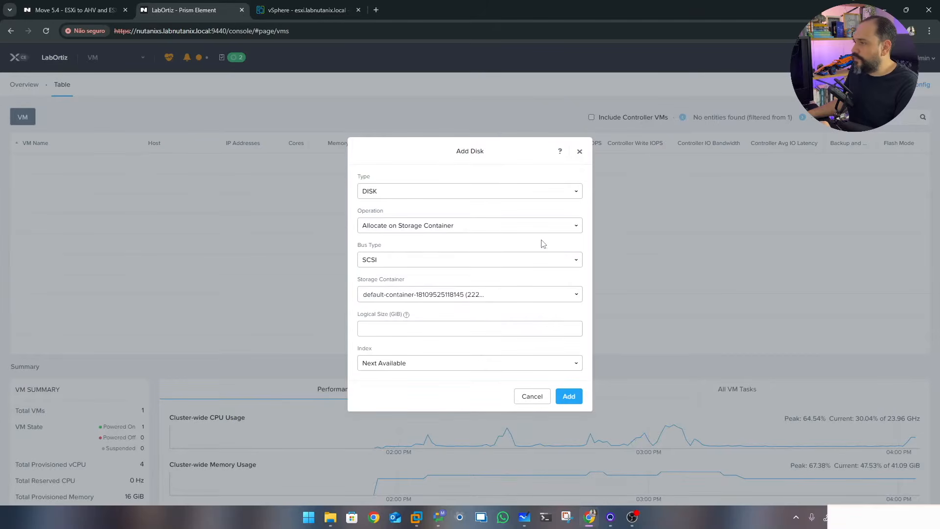
{"action": "left_click", "coordinate": [453, 232]}
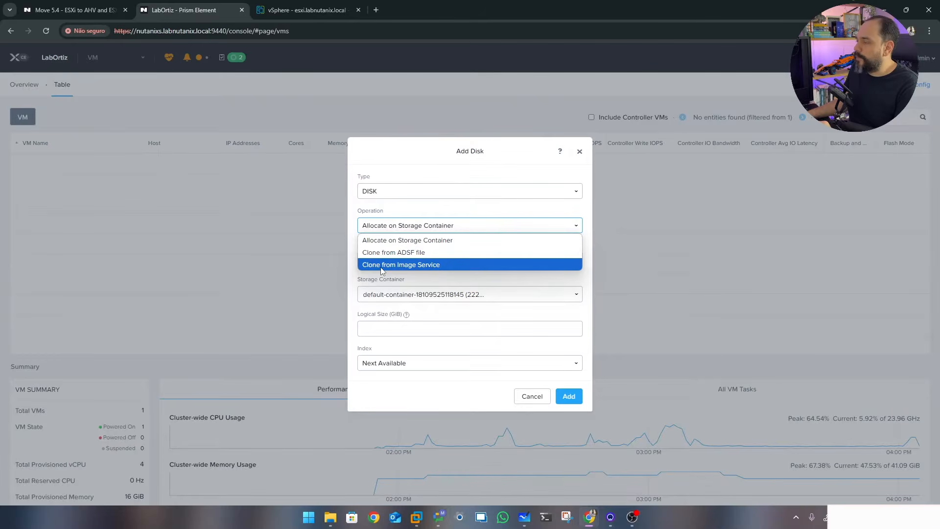
{"action": "left_click", "coordinate": [408, 265]}
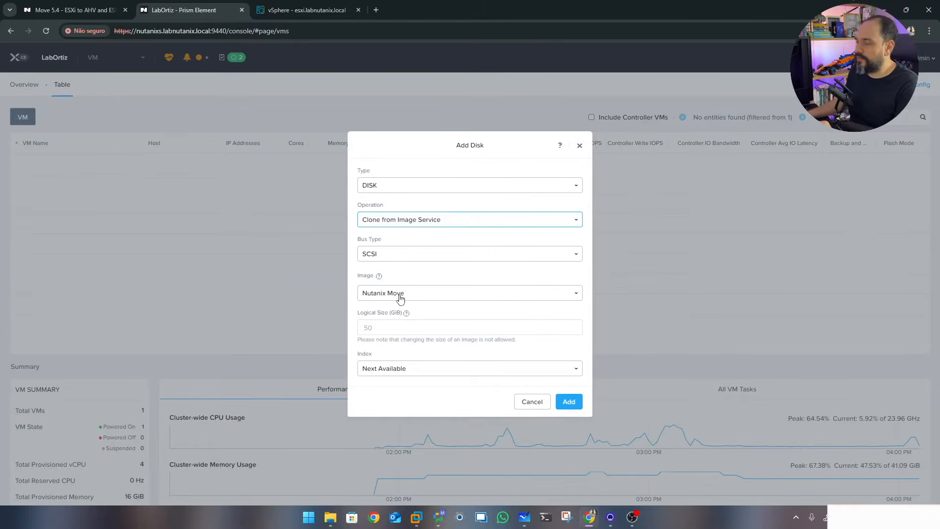
{"action": "left_click", "coordinate": [570, 402]}
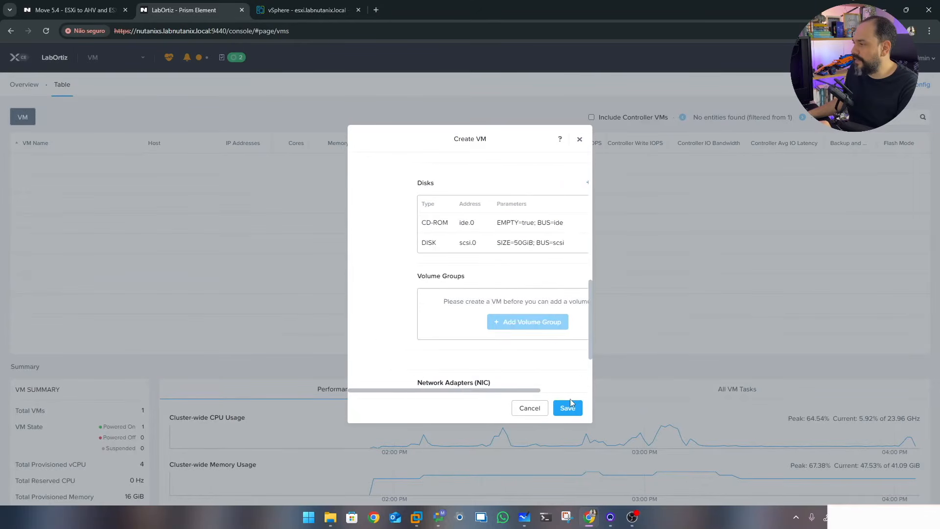
Add a network adapter on VLAN0 and save the Nutanix-Move VM
{"action": "left_click_drag", "start_coordinate": [590, 295], "coordinate": [595, 330]}
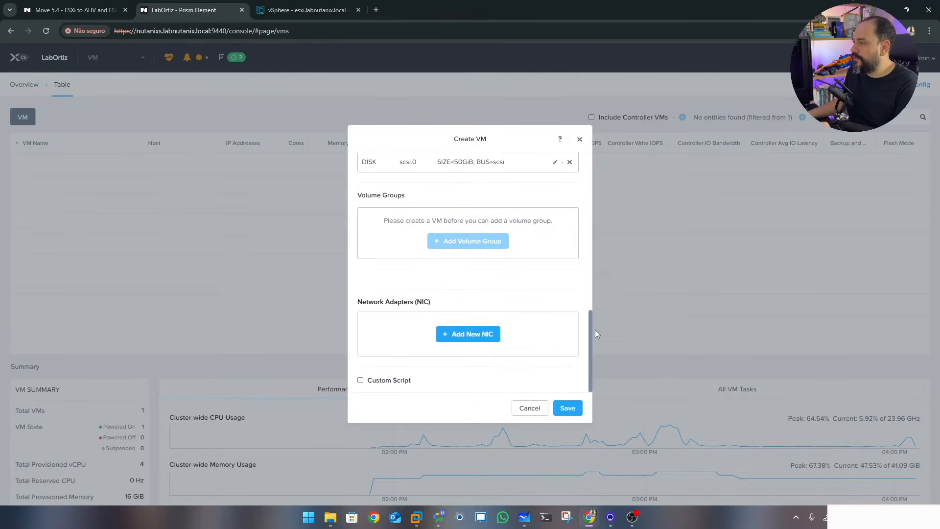
{"action": "left_click", "coordinate": [494, 342]}
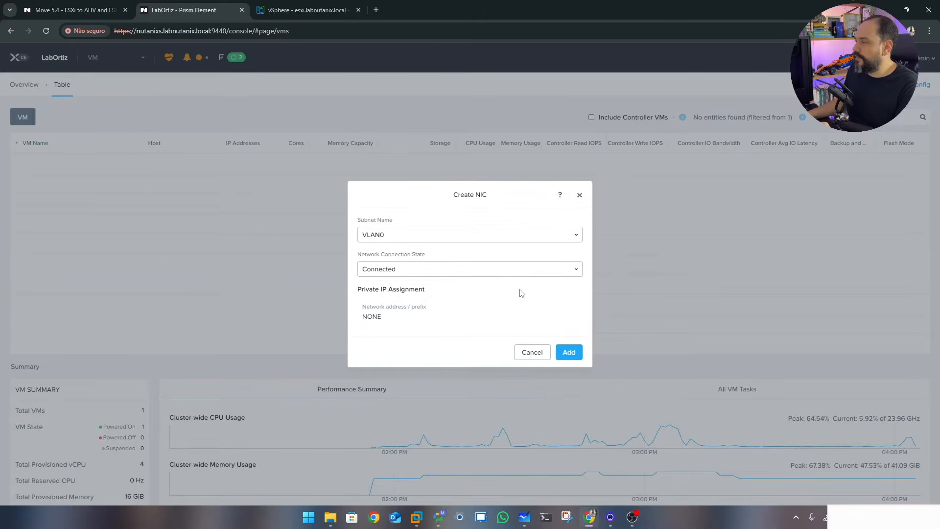
{"action": "left_click", "coordinate": [569, 352]}
{"action": "left_click", "coordinate": [575, 408]}
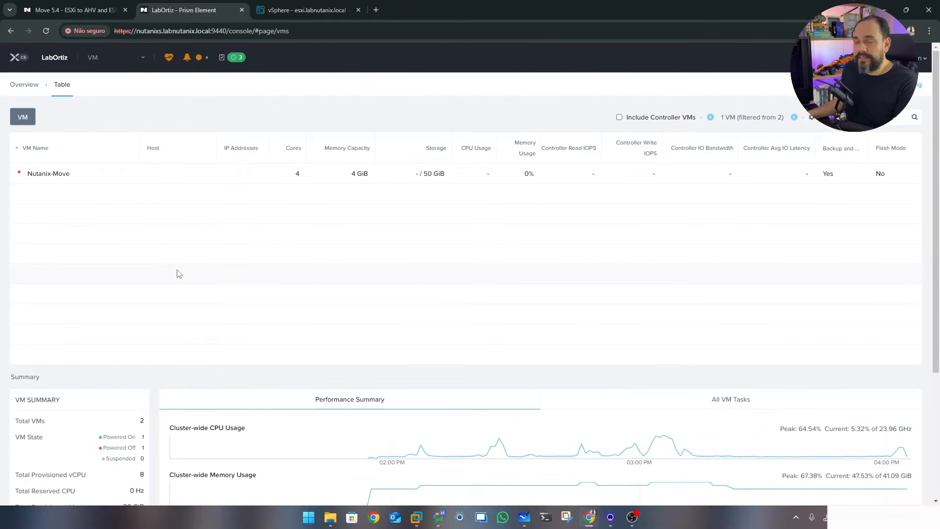
Power on the Nutanix-Move VM and watch it boot in its console
{"action": "right_click", "coordinate": [49, 178]}
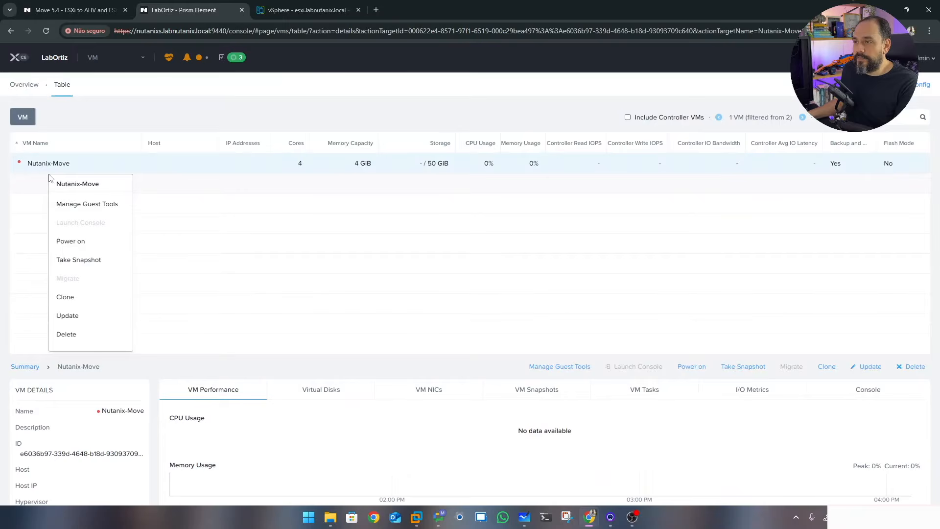
{"action": "left_click", "coordinate": [71, 245]}
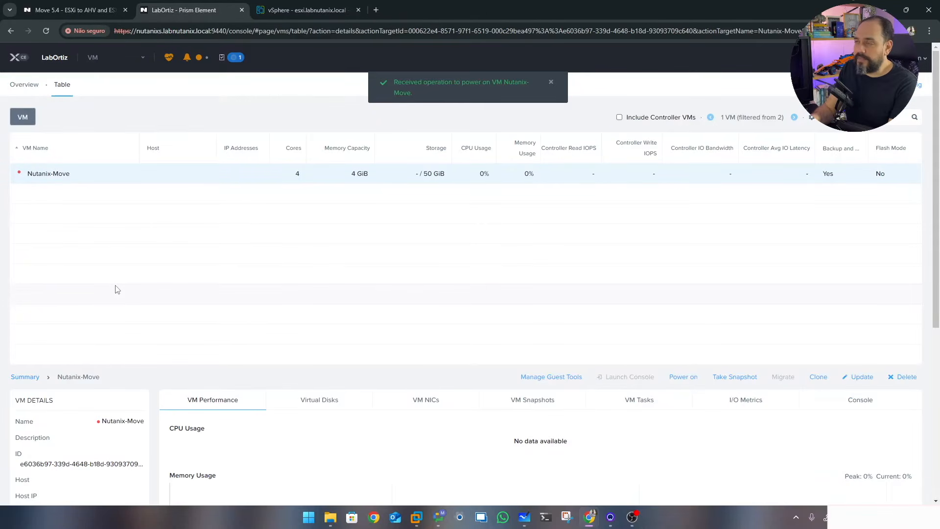
{"action": "right_click", "coordinate": [60, 179]}
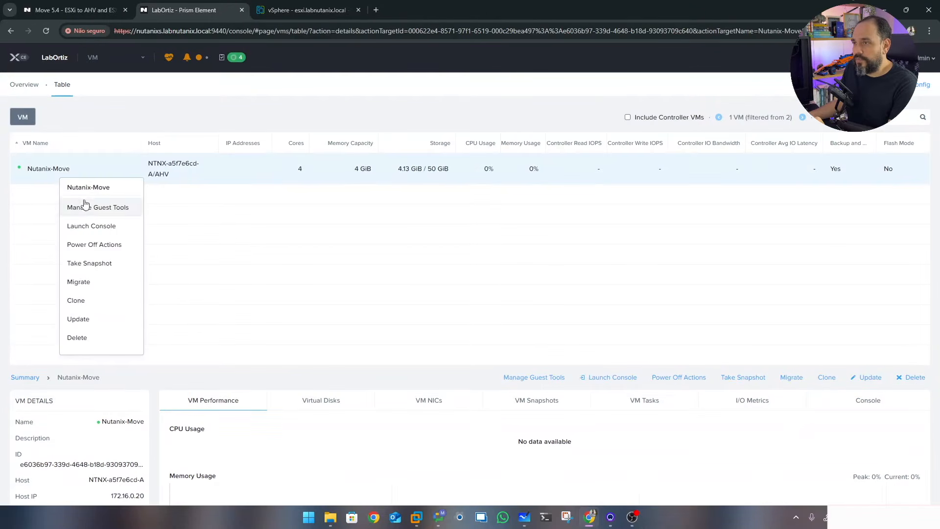
{"action": "left_click", "coordinate": [106, 232]}
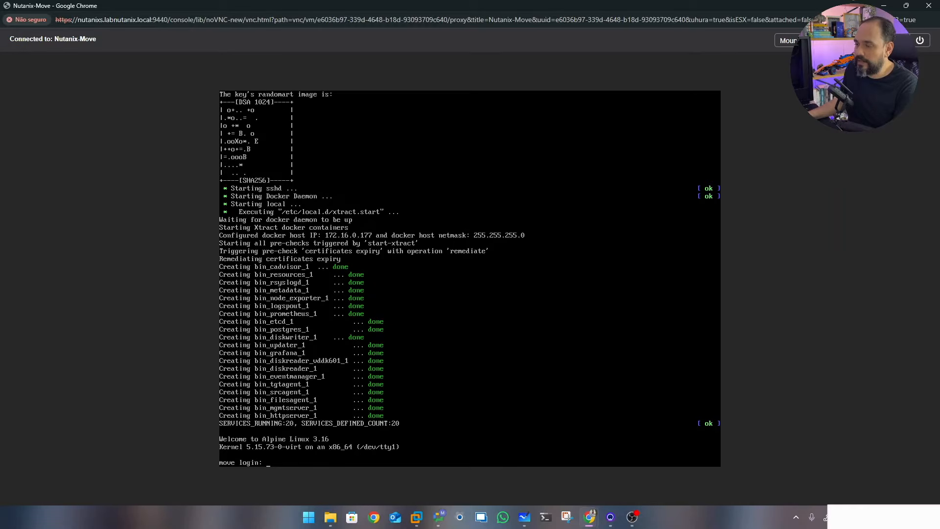
{"action": "left_click", "coordinate": [930, 6]}
Select the Move VM's IP address 172.16.0.177 and open a new browser tab
{"action": "mouse_move", "coordinate": [244, 185]}
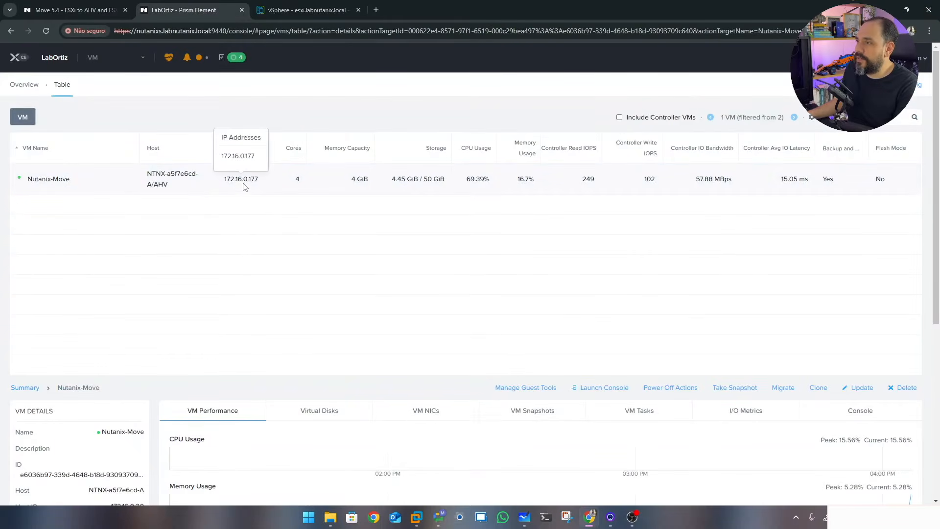
{"action": "left_click_drag", "start_coordinate": [226, 179], "coordinate": [266, 182]}
{"action": "key", "text": "super+c"}
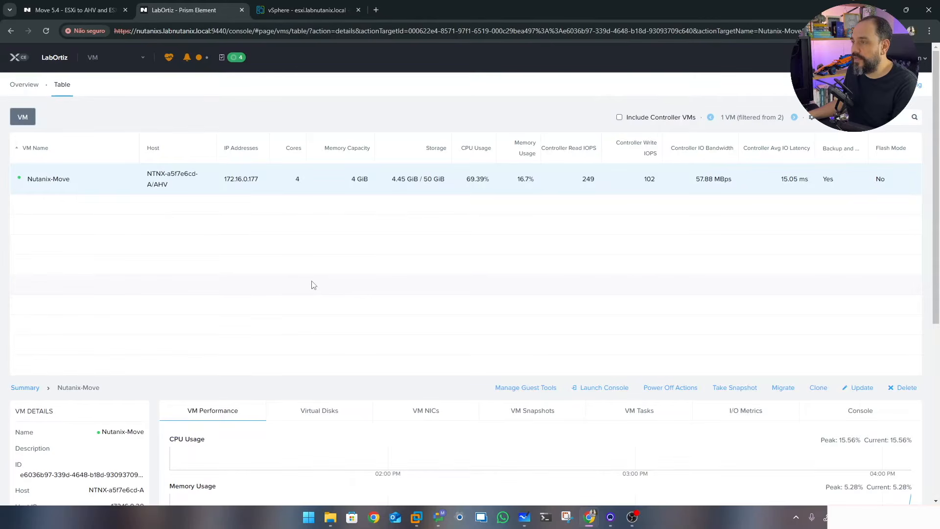
{"action": "left_click", "coordinate": [379, 9]}
Load 172.16.0.177 in the browser, proceeding past the certificate warning
{"action": "right_click", "coordinate": [336, 30]}
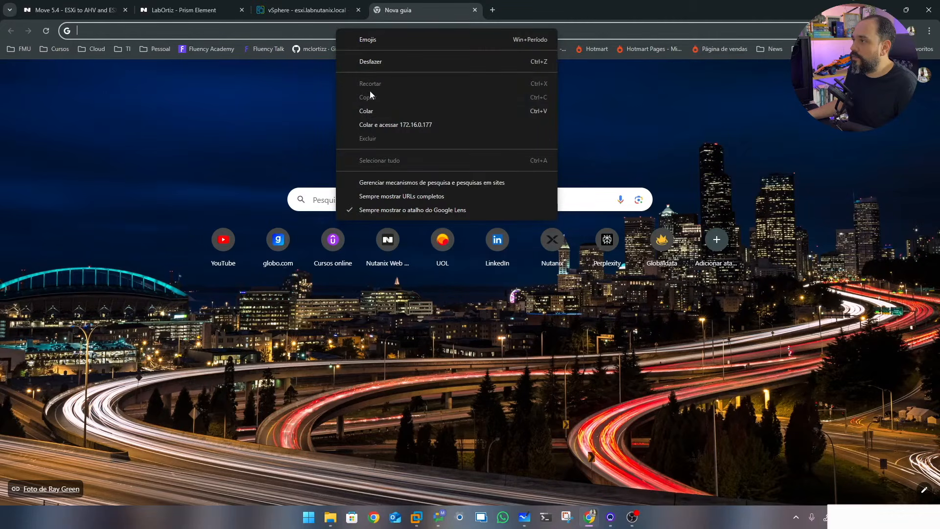
{"action": "left_click", "coordinate": [366, 111]}
{"action": "key", "text": "Return"}
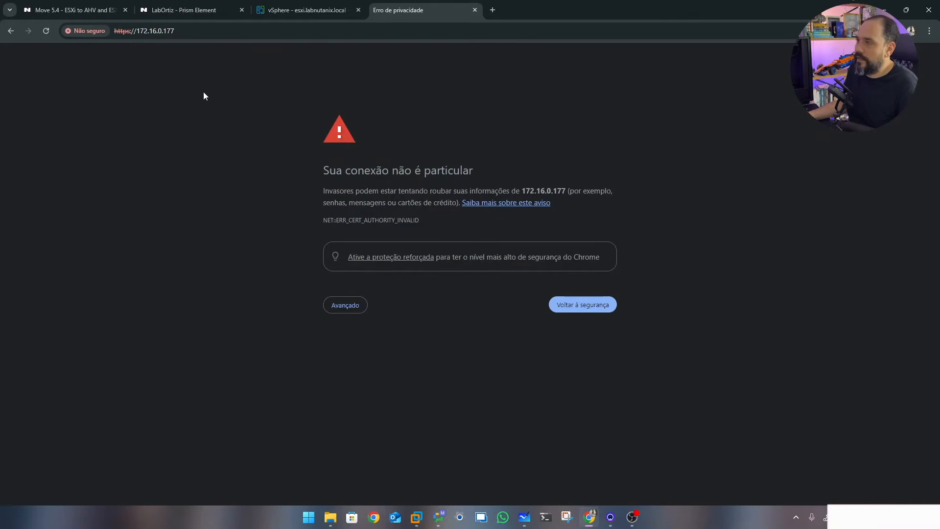
{"action": "left_click", "coordinate": [346, 305]}
{"action": "left_click", "coordinate": [367, 380]}
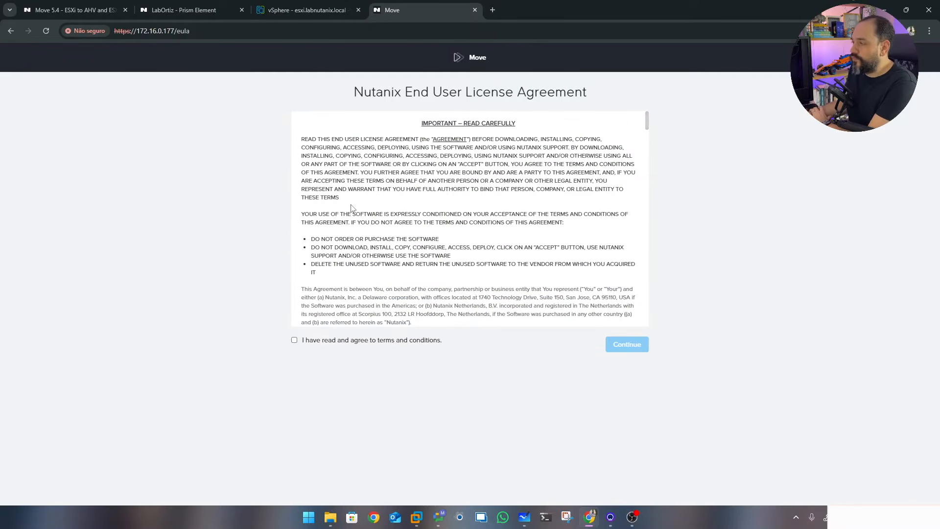
Accept the Move license agreement and acknowledge the customer experience notice
{"action": "left_click", "coordinate": [295, 341]}
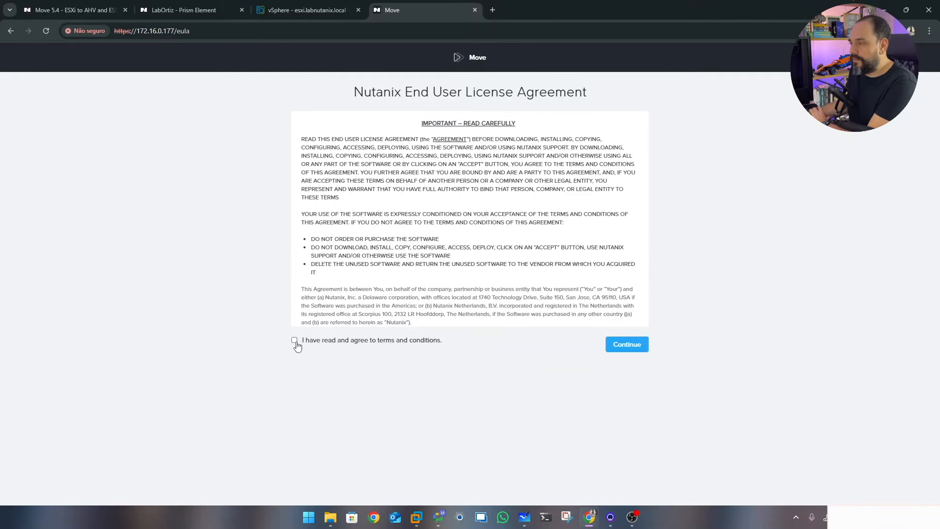
{"action": "left_click", "coordinate": [627, 347]}
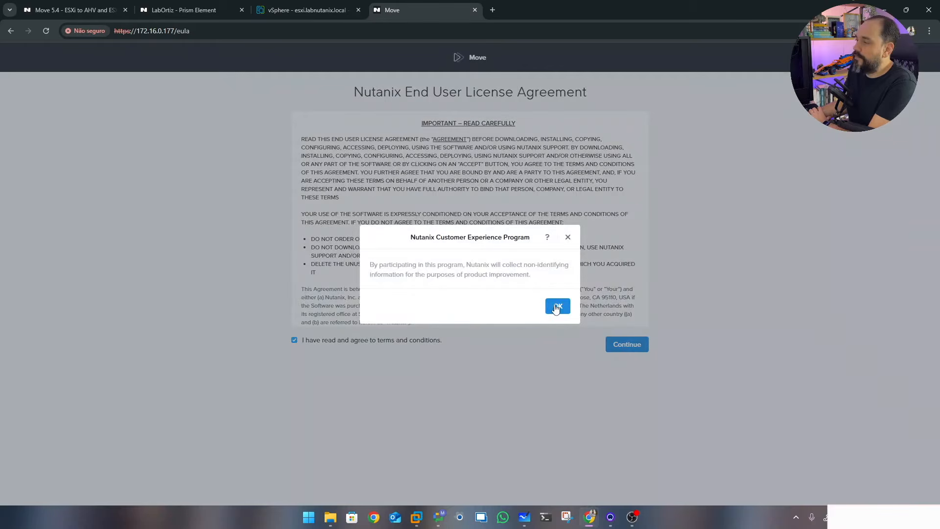
{"action": "left_click", "coordinate": [557, 307]}
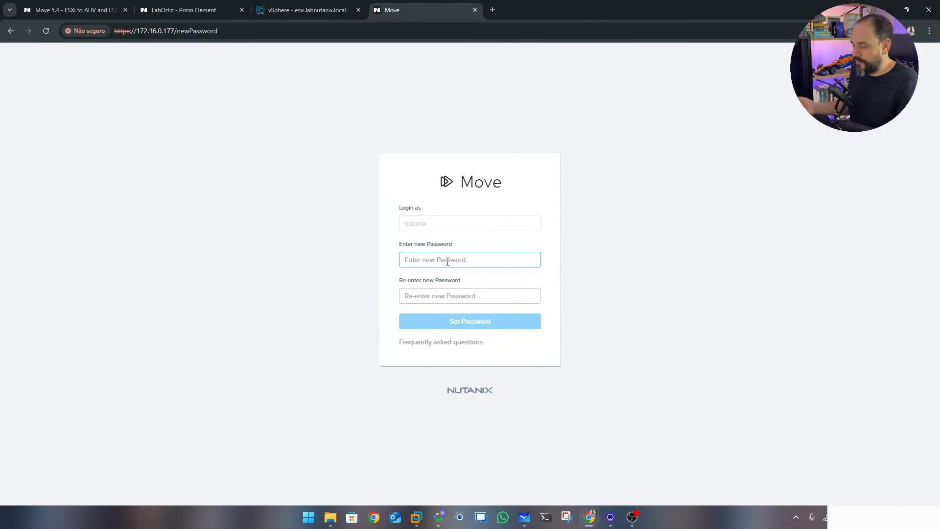
Set and confirm a new password for the nutanix login
{"action": "type", "text": "••••••••"}
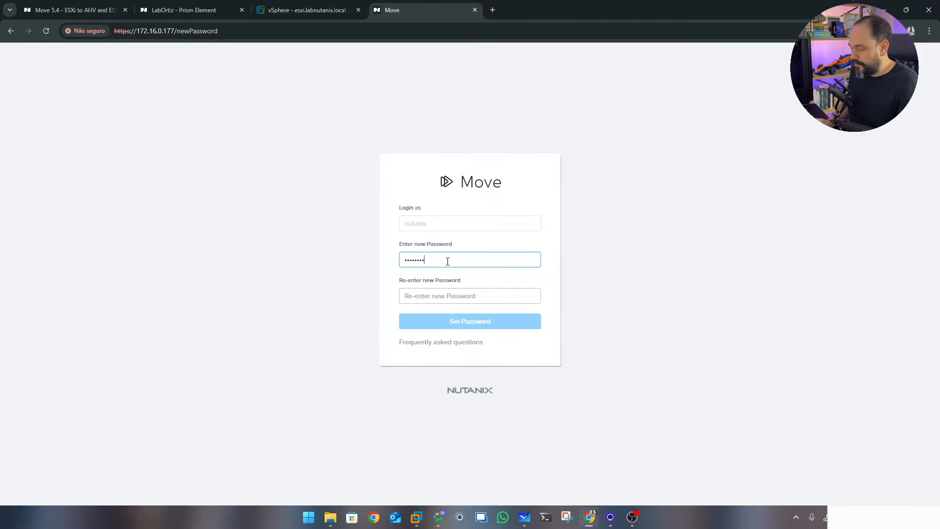
{"action": "key", "text": "Tab"}
{"action": "type", "text": "••••••••••"}
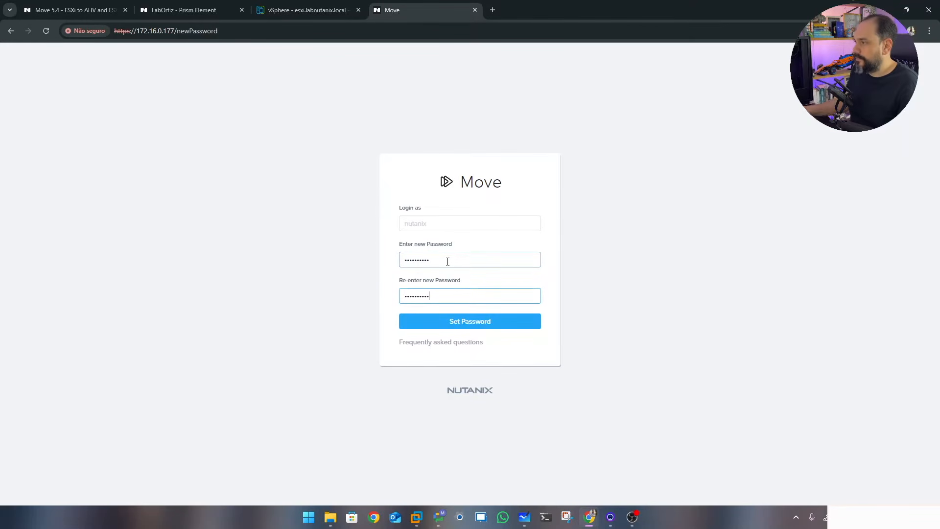
{"action": "left_click", "coordinate": [466, 324]}
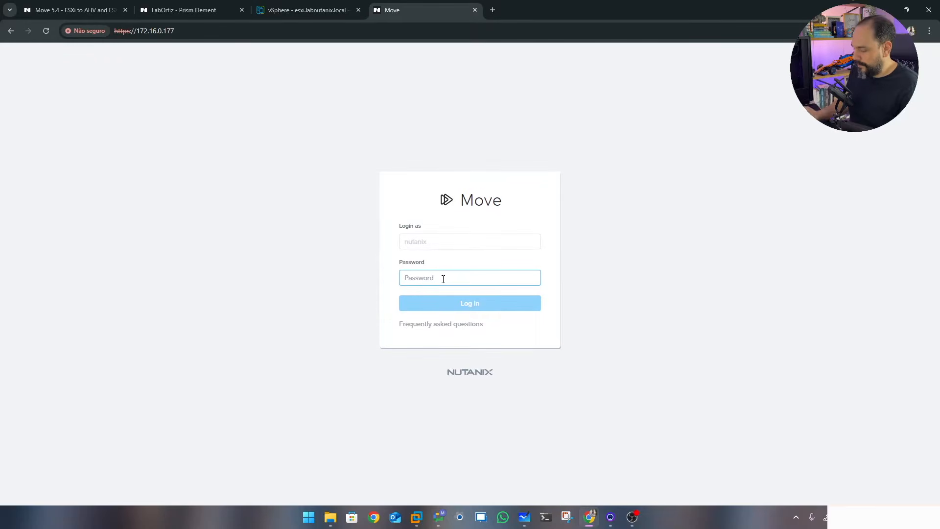
Log in to Move with the new password
{"action": "type", "text": "••••"}
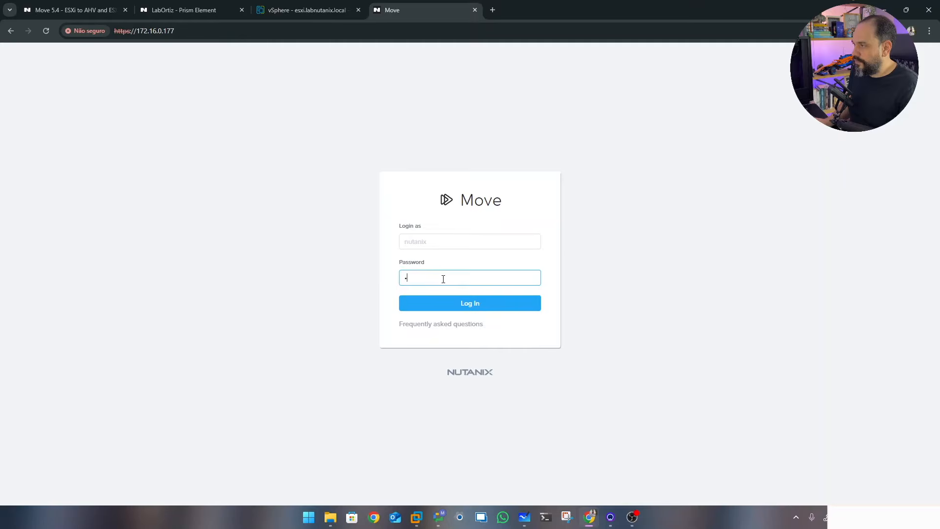
{"action": "key", "text": "BackSpace"}
{"action": "type", "text": "•••"}
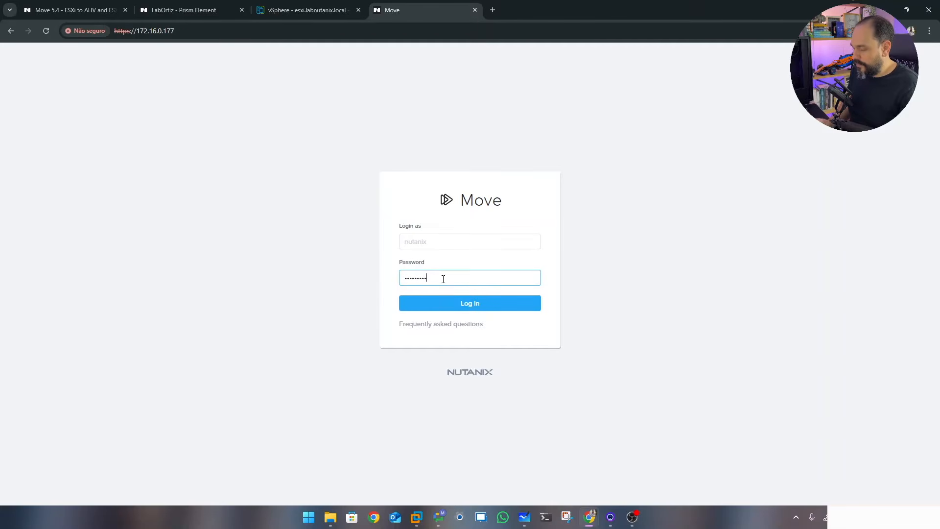
{"action": "left_click", "coordinate": [471, 304]}
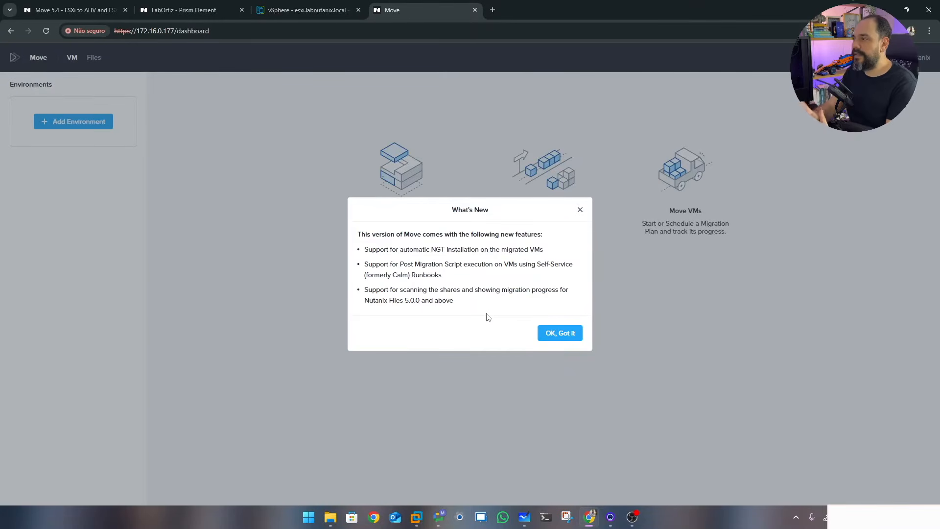
Dismiss What's New, choose VM as the migration type, and switch to the Nutanix - Move whiteboard
{"action": "left_click", "coordinate": [564, 334]}
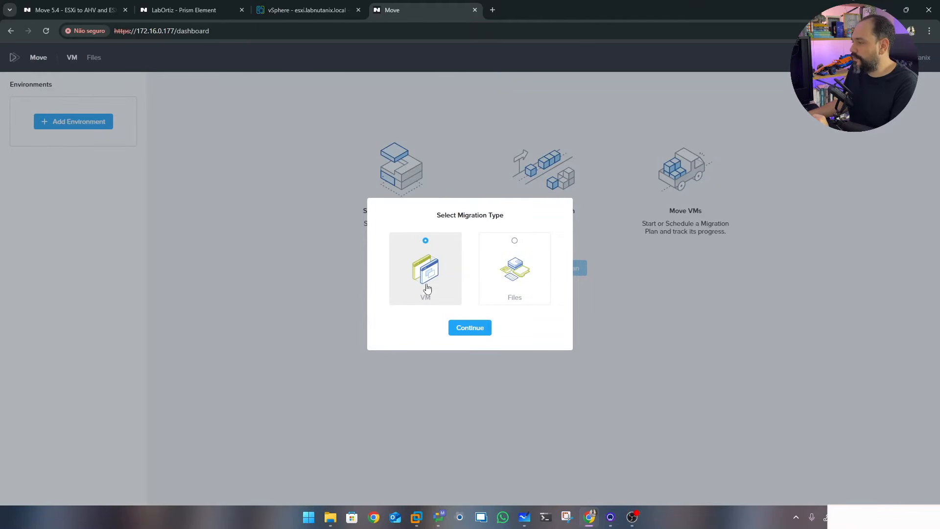
{"action": "left_click", "coordinate": [471, 328]}
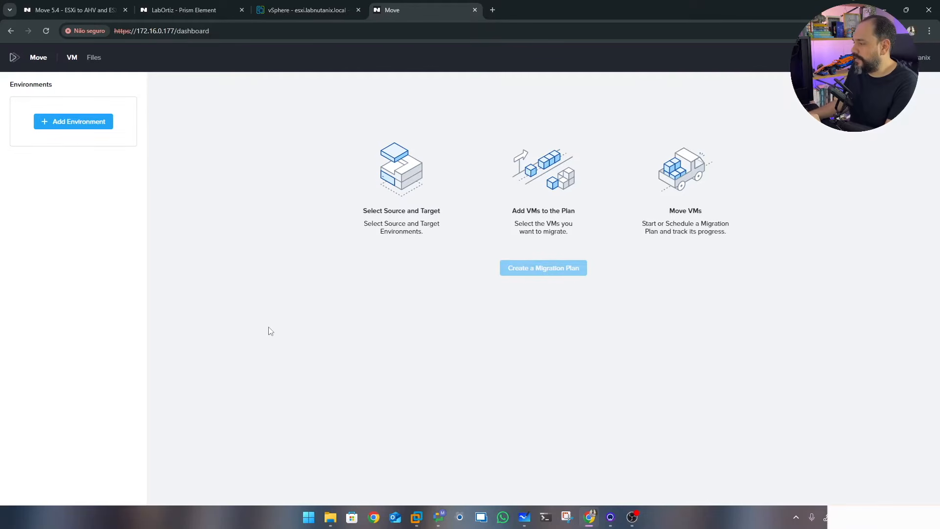
{"action": "left_click", "coordinate": [526, 519]}
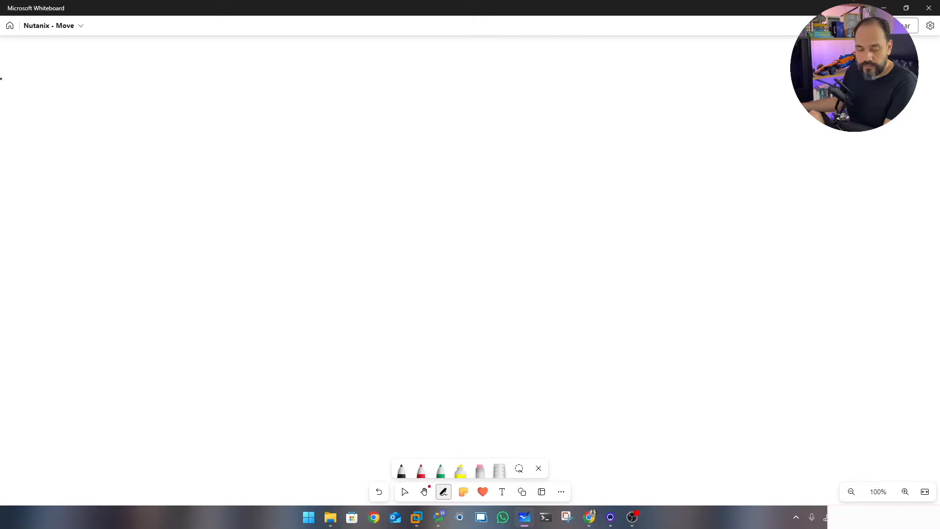
Write the heading 1) SOURCE with TARGET beside it on the board
{"action": "left_click_drag", "start_coordinate": [69, 111], "coordinate": [71, 118]}
{"action": "left_click_drag", "start_coordinate": [64, 120], "coordinate": [91, 122]}
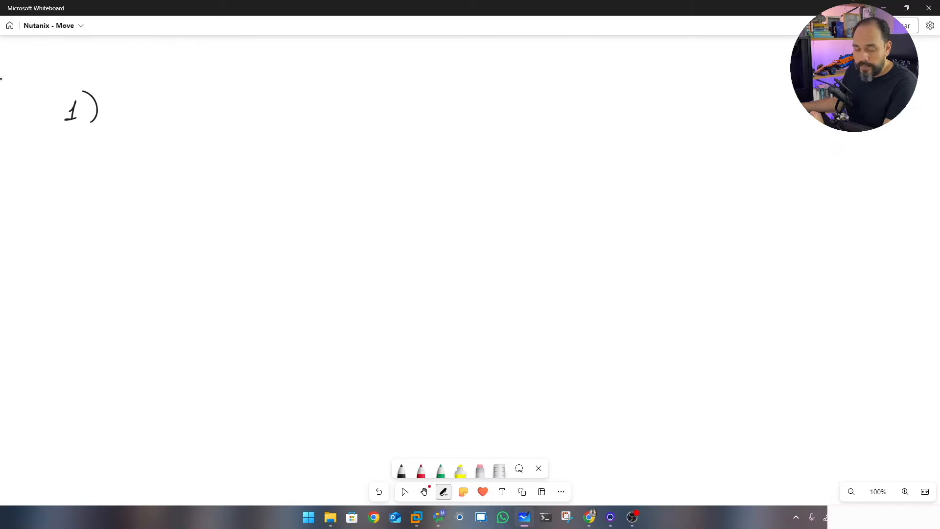
{"action": "mouse_move", "coordinate": [139, 96]}
{"action": "left_mouse_down"}
{"action": "mouse_move", "coordinate": [127, 109]}
{"action": "mouse_move", "coordinate": [169, 102]}
{"action": "left_mouse_up"}
{"action": "mouse_move", "coordinate": [176, 101]}
{"action": "left_mouse_down"}
{"action": "mouse_move", "coordinate": [176, 113]}
{"action": "mouse_move", "coordinate": [202, 111]}
{"action": "left_mouse_up"}
{"action": "left_click_drag", "start_coordinate": [212, 101], "coordinate": [213, 109]}
{"action": "left_click_drag", "start_coordinate": [318, 92], "coordinate": [334, 92]}
{"action": "left_click_drag", "start_coordinate": [324, 94], "coordinate": [324, 105]}
{"action": "mouse_move", "coordinate": [334, 105]}
{"action": "left_mouse_down"}
{"action": "mouse_move", "coordinate": [342, 94]}
{"action": "mouse_move", "coordinate": [353, 107]}
{"action": "left_mouse_up"}
{"action": "mouse_move", "coordinate": [354, 93]}
{"action": "left_mouse_down"}
{"action": "mouse_move", "coordinate": [364, 104]}
{"action": "mouse_move", "coordinate": [395, 104]}
{"action": "left_mouse_up"}
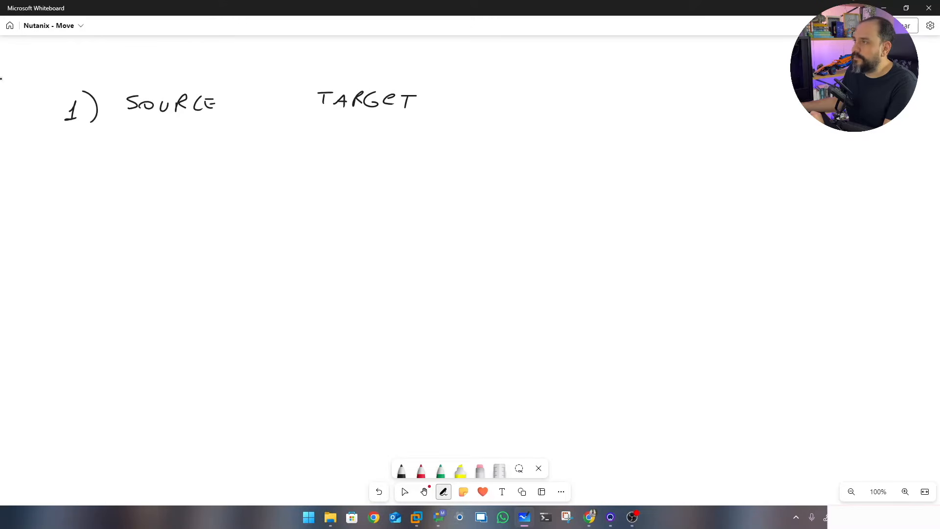
Add down arrows with VMWARE under SOURCE and NUTANIX under TARGET
{"action": "left_click_drag", "start_coordinate": [162, 139], "coordinate": [164, 143]}
{"action": "left_click_drag", "start_coordinate": [155, 133], "coordinate": [171, 133]}
{"action": "mouse_move", "coordinate": [117, 163]}
{"action": "left_mouse_down"}
{"action": "mouse_move", "coordinate": [146, 172]}
{"action": "mouse_move", "coordinate": [179, 158]}
{"action": "mouse_move", "coordinate": [193, 171]}
{"action": "left_mouse_up"}
{"action": "left_click_drag", "start_coordinate": [203, 159], "coordinate": [202, 165]}
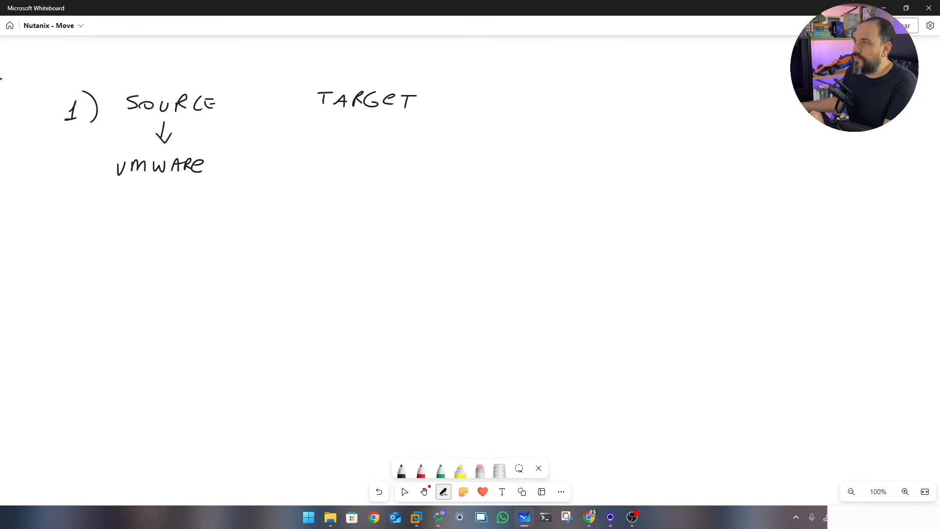
{"action": "left_click_drag", "start_coordinate": [354, 128], "coordinate": [373, 128]}
{"action": "left_click_drag", "start_coordinate": [332, 172], "coordinate": [345, 164]}
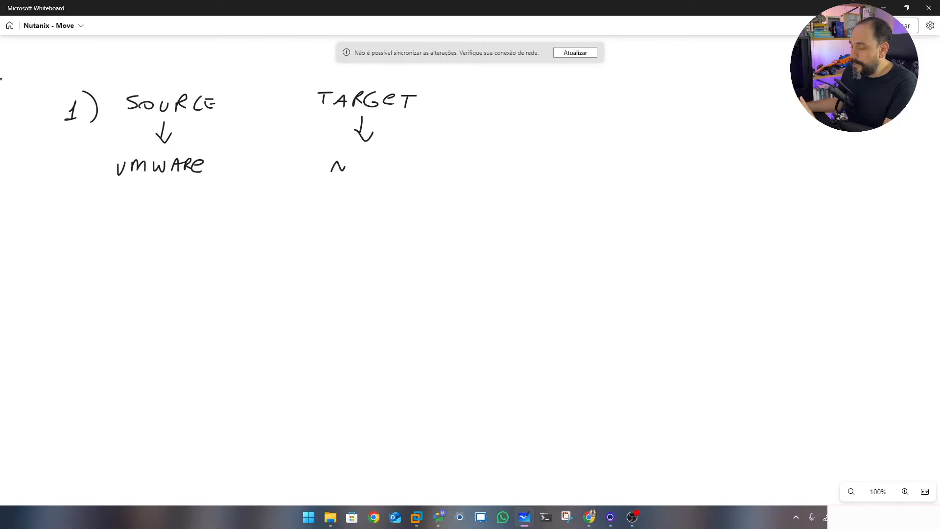
{"action": "left_click_drag", "start_coordinate": [351, 162], "coordinate": [377, 164]}
{"action": "mouse_move", "coordinate": [370, 165]}
{"action": "left_mouse_down"}
{"action": "mouse_move", "coordinate": [391, 174]}
{"action": "mouse_move", "coordinate": [405, 163]}
{"action": "mouse_move", "coordinate": [410, 174]}
{"action": "left_mouse_up"}
{"action": "mouse_move", "coordinate": [416, 160]}
{"action": "left_mouse_down"}
{"action": "mouse_move", "coordinate": [426, 174]}
{"action": "mouse_move", "coordinate": [416, 174]}
{"action": "left_mouse_up"}
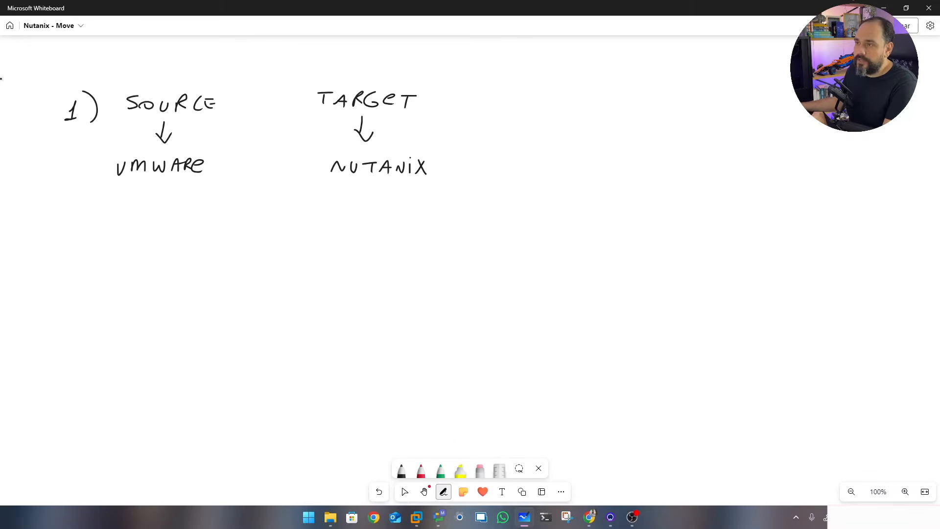
Start step 2 labelled 2) INVETORY
{"action": "mouse_move", "coordinate": [61, 242]}
{"action": "left_mouse_down"}
{"action": "mouse_move", "coordinate": [82, 259]}
{"action": "mouse_move", "coordinate": [122, 239]}
{"action": "left_mouse_up"}
{"action": "mouse_move", "coordinate": [128, 241]}
{"action": "left_mouse_down"}
{"action": "mouse_move", "coordinate": [150, 252]}
{"action": "mouse_move", "coordinate": [174, 240]}
{"action": "left_mouse_up"}
{"action": "mouse_move", "coordinate": [188, 241]}
{"action": "left_mouse_down"}
{"action": "mouse_move", "coordinate": [188, 253]}
{"action": "mouse_move", "coordinate": [207, 245]}
{"action": "left_mouse_up"}
{"action": "left_click_drag", "start_coordinate": [213, 237], "coordinate": [202, 255]}
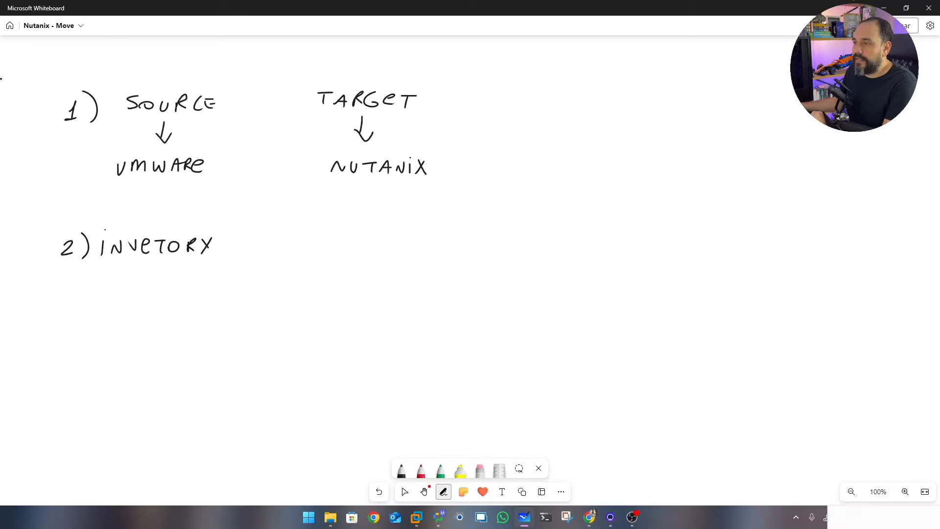
Extend INVETORY with -> VM forking to SOURE and TARGET
{"action": "mouse_move", "coordinate": [267, 236]}
{"action": "left_mouse_down"}
{"action": "mouse_move", "coordinate": [303, 247]}
{"action": "mouse_move", "coordinate": [337, 230]}
{"action": "mouse_move", "coordinate": [328, 262]}
{"action": "left_mouse_up"}
{"action": "mouse_move", "coordinate": [360, 216]}
{"action": "left_mouse_down"}
{"action": "mouse_move", "coordinate": [351, 229]}
{"action": "mouse_move", "coordinate": [415, 229]}
{"action": "left_mouse_up"}
{"action": "mouse_move", "coordinate": [347, 253]}
{"action": "left_mouse_down"}
{"action": "mouse_move", "coordinate": [354, 266]}
{"action": "mouse_move", "coordinate": [395, 267]}
{"action": "left_mouse_up"}
{"action": "left_click_drag", "start_coordinate": [397, 261], "coordinate": [410, 268]}
{"action": "left_click_drag", "start_coordinate": [413, 261], "coordinate": [424, 260]}
{"action": "left_click_drag", "start_coordinate": [419, 261], "coordinate": [418, 267]}
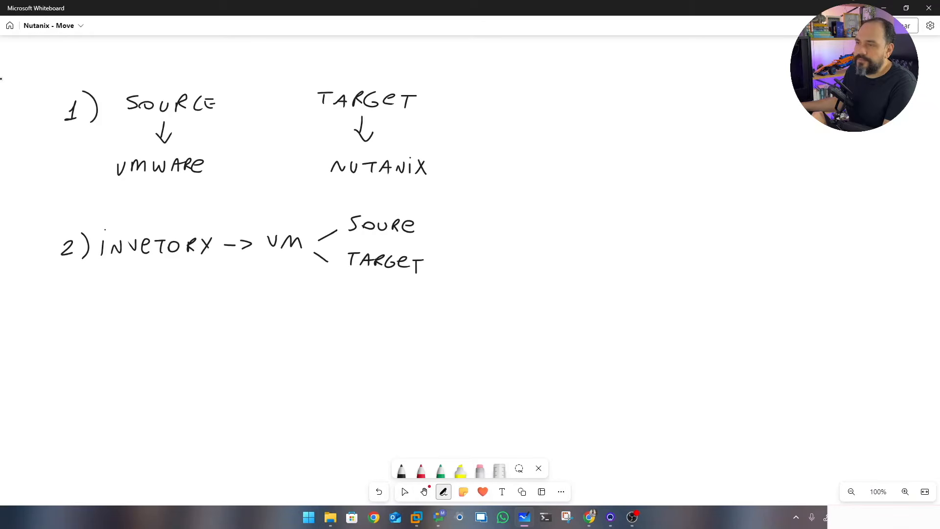
Write step 3 as 3) MIGRATION PLAN
{"action": "left_click_drag", "start_coordinate": [60, 329], "coordinate": [60, 344]}
{"action": "mouse_move", "coordinate": [92, 314]}
{"action": "left_mouse_down"}
{"action": "mouse_move", "coordinate": [93, 347]}
{"action": "mouse_move", "coordinate": [152, 341]}
{"action": "left_mouse_up"}
{"action": "mouse_move", "coordinate": [174, 328]}
{"action": "left_mouse_down"}
{"action": "mouse_move", "coordinate": [165, 338]}
{"action": "mouse_move", "coordinate": [176, 334]}
{"action": "left_mouse_up"}
{"action": "left_click_drag", "start_coordinate": [181, 339], "coordinate": [192, 339]}
{"action": "left_click_drag", "start_coordinate": [198, 341], "coordinate": [210, 334]}
{"action": "mouse_move", "coordinate": [215, 327]}
{"action": "left_mouse_down"}
{"action": "mouse_move", "coordinate": [229, 326]}
{"action": "mouse_move", "coordinate": [223, 340]}
{"action": "left_mouse_up"}
{"action": "left_click", "coordinate": [234, 323]}
{"action": "mouse_move", "coordinate": [236, 328]}
{"action": "left_mouse_down"}
{"action": "mouse_move", "coordinate": [235, 341]}
{"action": "mouse_move", "coordinate": [250, 328]}
{"action": "left_mouse_up"}
{"action": "mouse_move", "coordinate": [260, 340]}
{"action": "left_mouse_down"}
{"action": "mouse_move", "coordinate": [271, 327]}
{"action": "mouse_move", "coordinate": [310, 342]}
{"action": "left_mouse_up"}
{"action": "mouse_move", "coordinate": [310, 326]}
{"action": "left_mouse_down"}
{"action": "mouse_move", "coordinate": [335, 341]}
{"action": "mouse_move", "coordinate": [371, 327]}
{"action": "left_mouse_up"}
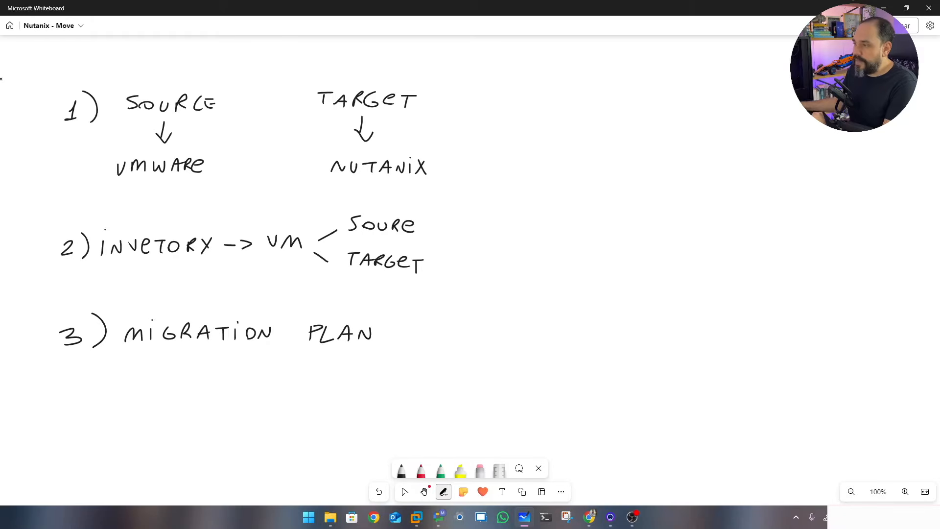
Branch MIGRATION PLAN to VM'S and REQUISITOS, touching up SOURE
{"action": "mouse_move", "coordinate": [398, 331]}
{"action": "left_mouse_down"}
{"action": "mouse_move", "coordinate": [461, 300]}
{"action": "mouse_move", "coordinate": [497, 309]}
{"action": "mouse_move", "coordinate": [500, 298]}
{"action": "left_mouse_up"}
{"action": "left_click_drag", "start_coordinate": [526, 294], "coordinate": [514, 307]}
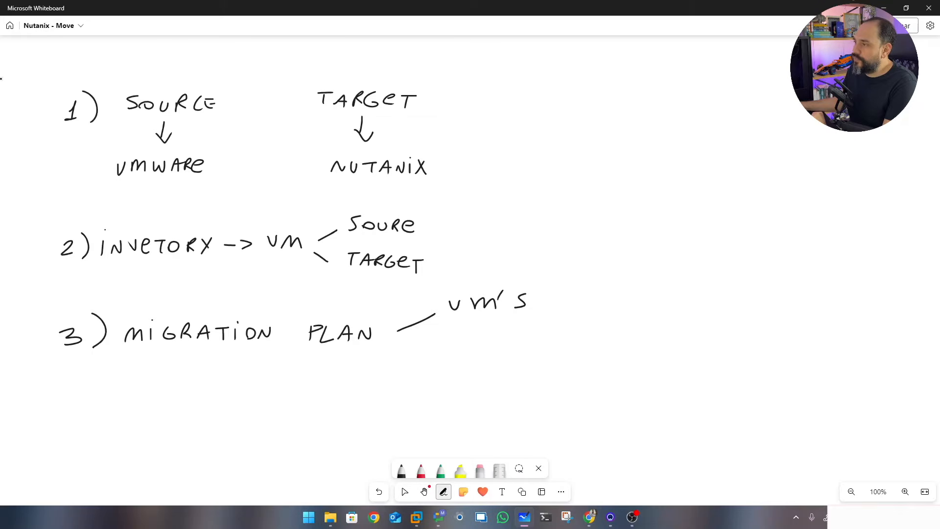
{"action": "left_click_drag", "start_coordinate": [398, 219], "coordinate": [404, 234]}
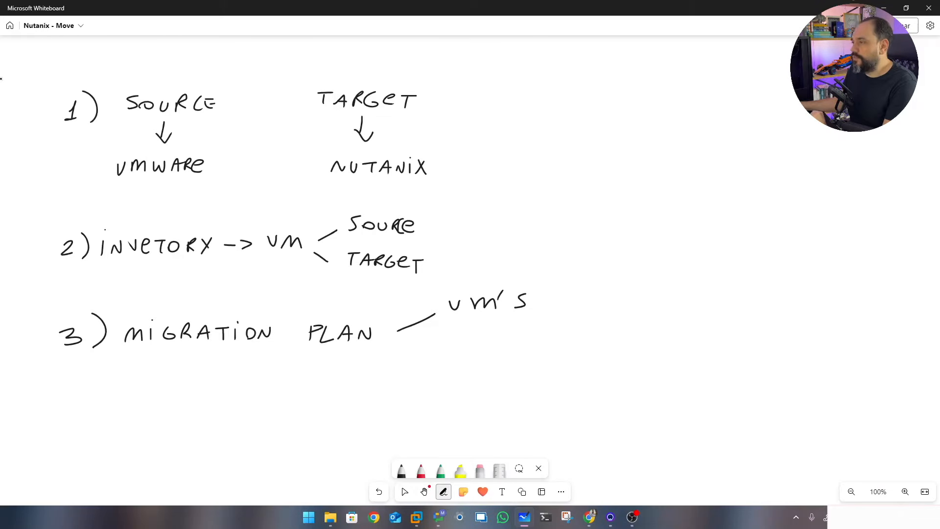
{"action": "mouse_move", "coordinate": [391, 341]}
{"action": "left_mouse_down"}
{"action": "mouse_move", "coordinate": [483, 344]}
{"action": "mouse_move", "coordinate": [498, 331]}
{"action": "left_mouse_up"}
{"action": "mouse_move", "coordinate": [507, 332]}
{"action": "left_mouse_down"}
{"action": "mouse_move", "coordinate": [508, 341]}
{"action": "mouse_move", "coordinate": [545, 328]}
{"action": "left_mouse_up"}
{"action": "left_click_drag", "start_coordinate": [537, 330], "coordinate": [538, 342]}
{"action": "mouse_move", "coordinate": [554, 335]}
{"action": "left_mouse_down"}
{"action": "mouse_move", "coordinate": [558, 343]}
{"action": "mouse_move", "coordinate": [554, 335]}
{"action": "left_mouse_up"}
{"action": "left_click_drag", "start_coordinate": [572, 332], "coordinate": [564, 344]}
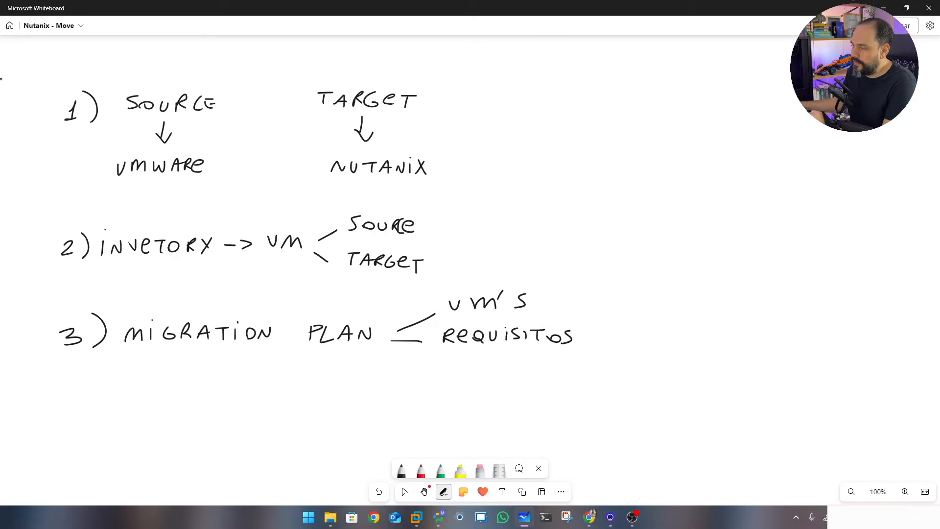
List -> VM TOOL and -> HL 7 under REQUISITOS and underline MIGRATION PLAN
{"action": "left_click_drag", "start_coordinate": [468, 357], "coordinate": [552, 356]}
{"action": "mouse_move", "coordinate": [545, 358]}
{"action": "left_mouse_down"}
{"action": "mouse_move", "coordinate": [545, 366]}
{"action": "mouse_move", "coordinate": [578, 363]}
{"action": "left_mouse_up"}
{"action": "left_click_drag", "start_coordinate": [584, 354], "coordinate": [595, 365]}
{"action": "left_click_drag", "start_coordinate": [468, 380], "coordinate": [508, 392]}
{"action": "mouse_move", "coordinate": [518, 378]}
{"action": "left_mouse_down"}
{"action": "mouse_move", "coordinate": [518, 391]}
{"action": "mouse_move", "coordinate": [552, 392]}
{"action": "left_mouse_up"}
{"action": "left_click_drag", "start_coordinate": [547, 386], "coordinate": [560, 385]}
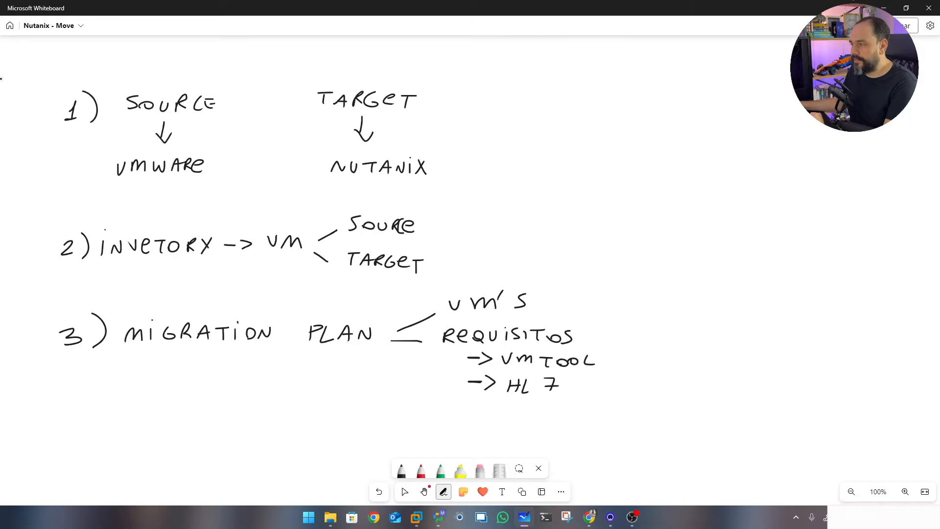
{"action": "left_click_drag", "start_coordinate": [127, 353], "coordinate": [370, 350]}
{"action": "left_click", "coordinate": [425, 492]}
{"action": "left_click_drag", "start_coordinate": [311, 416], "coordinate": [311, 204]}
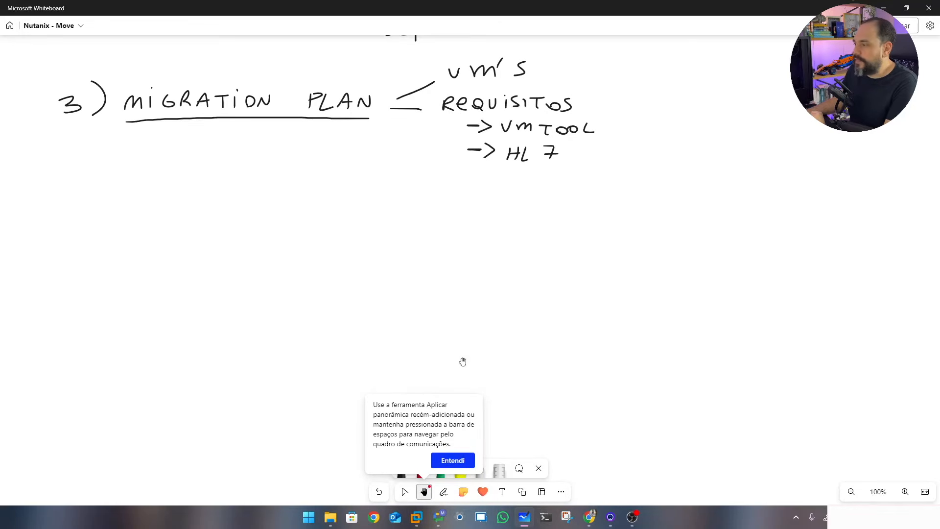
Return to the pen and write step 4) DATA SEEDING
{"action": "left_click", "coordinate": [446, 463]}
{"action": "key", "text": "alt+w"}
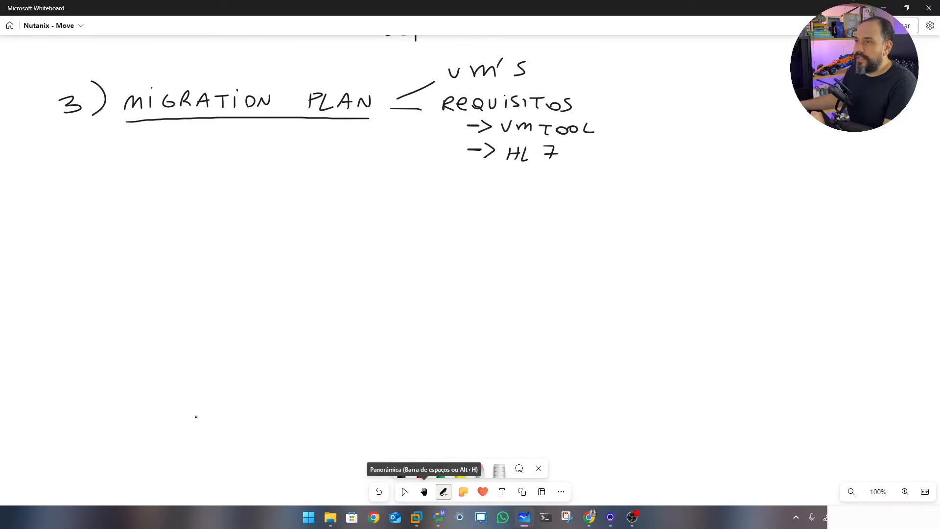
{"action": "mouse_move", "coordinate": [67, 187]}
{"action": "left_mouse_down"}
{"action": "mouse_move", "coordinate": [84, 182]}
{"action": "mouse_move", "coordinate": [74, 196]}
{"action": "mouse_move", "coordinate": [90, 202]}
{"action": "left_mouse_up"}
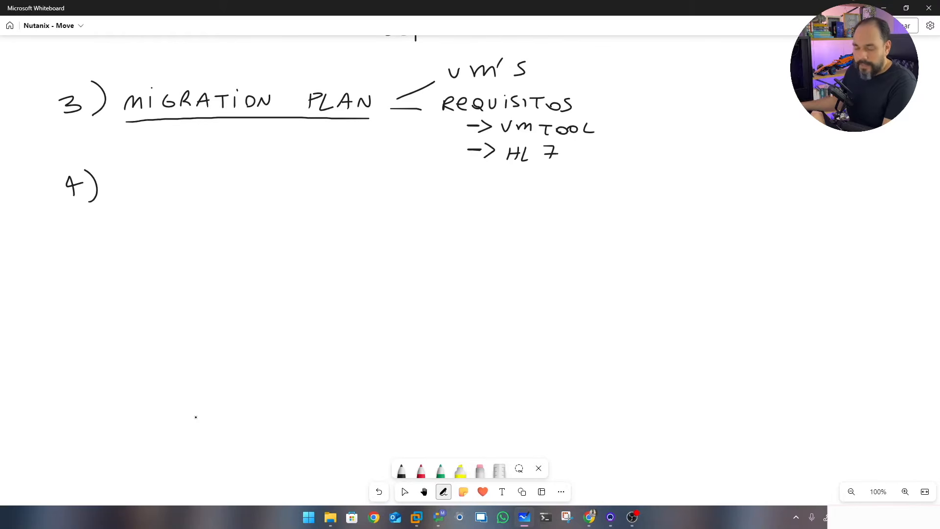
{"action": "left_click_drag", "start_coordinate": [145, 181], "coordinate": [145, 197]}
{"action": "mouse_move", "coordinate": [145, 182]}
{"action": "left_mouse_down"}
{"action": "mouse_move", "coordinate": [146, 196]}
{"action": "mouse_move", "coordinate": [167, 196]}
{"action": "left_mouse_up"}
{"action": "left_click_drag", "start_coordinate": [156, 191], "coordinate": [186, 181]}
{"action": "mouse_move", "coordinate": [177, 184]}
{"action": "left_mouse_down"}
{"action": "mouse_move", "coordinate": [178, 199]}
{"action": "mouse_move", "coordinate": [201, 197]}
{"action": "left_mouse_up"}
{"action": "left_click_drag", "start_coordinate": [192, 191], "coordinate": [268, 198]}
{"action": "left_click_drag", "start_coordinate": [260, 192], "coordinate": [287, 198]}
{"action": "left_click_drag", "start_coordinate": [281, 192], "coordinate": [300, 195]}
{"action": "mouse_move", "coordinate": [298, 178]}
{"action": "left_mouse_down"}
{"action": "mouse_move", "coordinate": [300, 195]}
{"action": "mouse_move", "coordinate": [315, 196]}
{"action": "mouse_move", "coordinate": [337, 180]}
{"action": "left_mouse_up"}
{"action": "mouse_move", "coordinate": [355, 172]}
{"action": "left_mouse_down"}
{"action": "mouse_move", "coordinate": [349, 189]}
{"action": "mouse_move", "coordinate": [363, 186]}
{"action": "left_mouse_up"}
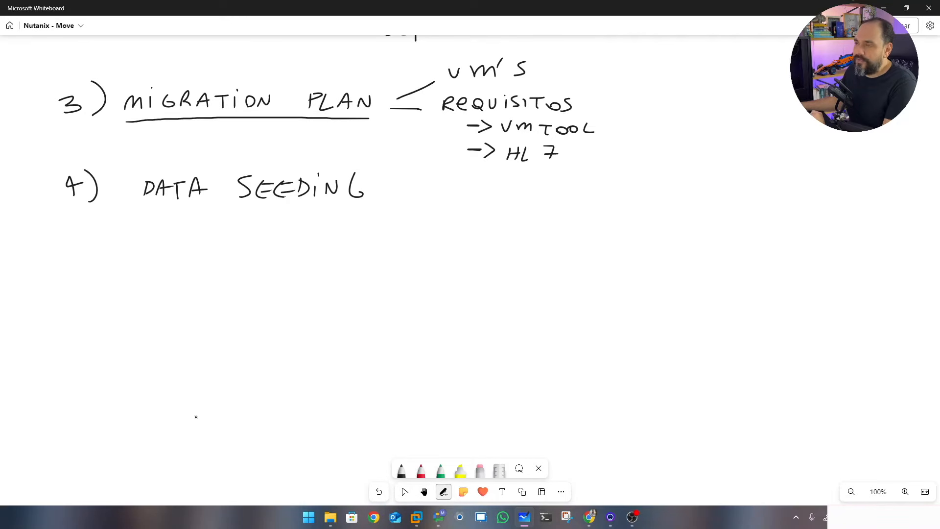
Note PROCESSO DE CÓPIA VM'S under DATA SEEDING and draw a boxed VM beside it
{"action": "left_click_drag", "start_coordinate": [182, 225], "coordinate": [184, 252]}
{"action": "mouse_move", "coordinate": [216, 237]}
{"action": "left_mouse_down"}
{"action": "mouse_move", "coordinate": [216, 251]}
{"action": "mouse_move", "coordinate": [216, 242]}
{"action": "left_mouse_up"}
{"action": "mouse_move", "coordinate": [231, 237]}
{"action": "left_mouse_down"}
{"action": "mouse_move", "coordinate": [230, 252]}
{"action": "mouse_move", "coordinate": [240, 251]}
{"action": "left_mouse_up"}
{"action": "left_click_drag", "start_coordinate": [253, 239], "coordinate": [265, 249]}
{"action": "mouse_move", "coordinate": [272, 240]}
{"action": "left_mouse_down"}
{"action": "mouse_move", "coordinate": [284, 250]}
{"action": "mouse_move", "coordinate": [278, 244]}
{"action": "left_mouse_up"}
{"action": "mouse_move", "coordinate": [306, 233]}
{"action": "left_mouse_down"}
{"action": "mouse_move", "coordinate": [295, 243]}
{"action": "mouse_move", "coordinate": [304, 249]}
{"action": "mouse_move", "coordinate": [388, 250]}
{"action": "left_mouse_up"}
{"action": "mouse_move", "coordinate": [402, 240]}
{"action": "left_mouse_down"}
{"action": "mouse_move", "coordinate": [413, 251]}
{"action": "mouse_move", "coordinate": [411, 242]}
{"action": "left_mouse_up"}
{"action": "left_click_drag", "start_coordinate": [407, 239], "coordinate": [416, 237]}
{"action": "mouse_move", "coordinate": [239, 265]}
{"action": "left_mouse_down"}
{"action": "mouse_move", "coordinate": [239, 278]}
{"action": "mouse_move", "coordinate": [246, 269]}
{"action": "left_mouse_up"}
{"action": "left_click_drag", "start_coordinate": [245, 265], "coordinate": [264, 283]}
{"action": "left_click_drag", "start_coordinate": [265, 268], "coordinate": [267, 275]}
{"action": "mouse_move", "coordinate": [280, 268]}
{"action": "left_mouse_down"}
{"action": "mouse_move", "coordinate": [281, 280]}
{"action": "mouse_move", "coordinate": [301, 275]}
{"action": "left_mouse_up"}
{"action": "mouse_move", "coordinate": [327, 269]}
{"action": "left_mouse_down"}
{"action": "mouse_move", "coordinate": [364, 288]}
{"action": "mouse_move", "coordinate": [373, 288]}
{"action": "mouse_move", "coordinate": [371, 271]}
{"action": "left_mouse_up"}
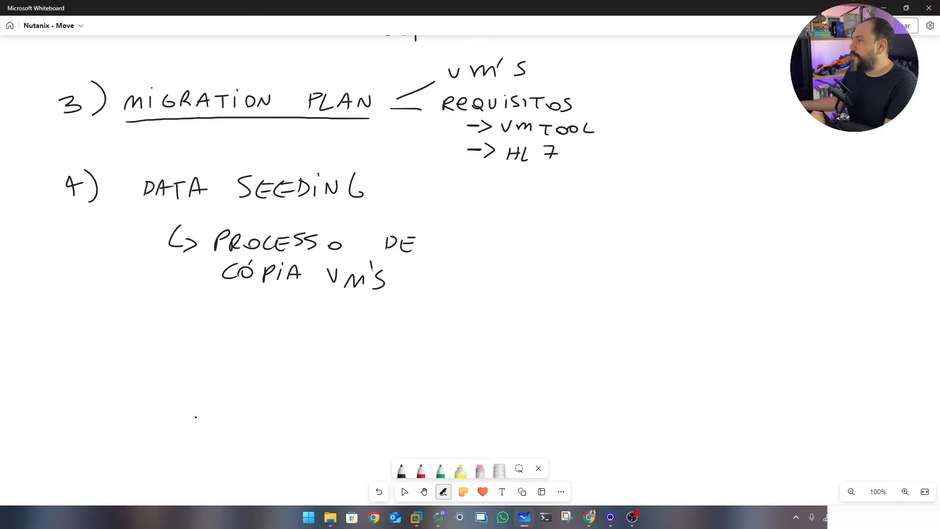
{"action": "mouse_move", "coordinate": [522, 209]}
{"action": "left_mouse_down"}
{"action": "mouse_move", "coordinate": [514, 241]}
{"action": "mouse_move", "coordinate": [588, 252]}
{"action": "left_mouse_up"}
{"action": "mouse_move", "coordinate": [534, 212]}
{"action": "left_mouse_down"}
{"action": "mouse_move", "coordinate": [587, 252]}
{"action": "mouse_move", "coordinate": [536, 226]}
{"action": "mouse_move", "coordinate": [574, 240]}
{"action": "left_mouse_up"}
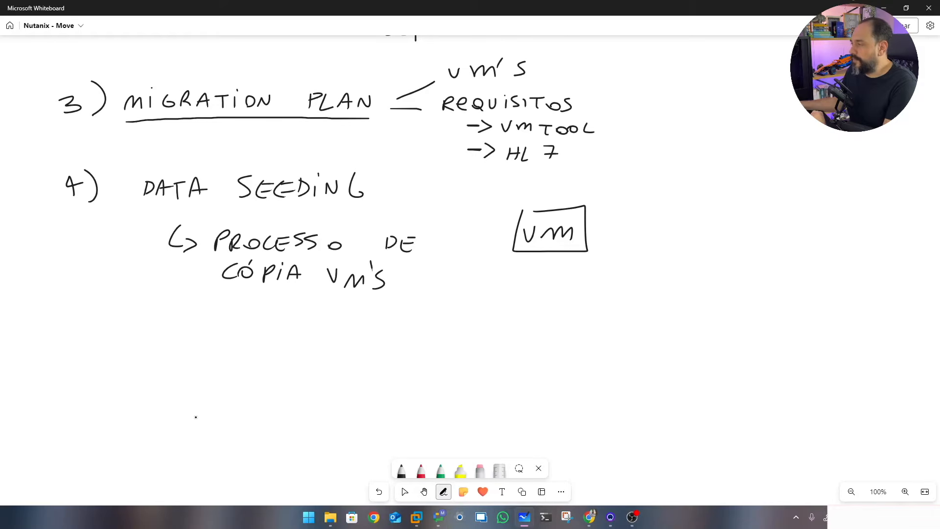
Draw an arrow from the VM box to a boxed NUTANIX
{"action": "mouse_move", "coordinate": [593, 237]}
{"action": "left_mouse_down"}
{"action": "mouse_move", "coordinate": [635, 236]}
{"action": "mouse_move", "coordinate": [636, 246]}
{"action": "mouse_move", "coordinate": [698, 226]}
{"action": "mouse_move", "coordinate": [738, 227]}
{"action": "left_mouse_up"}
{"action": "mouse_move", "coordinate": [728, 228]}
{"action": "left_mouse_down"}
{"action": "mouse_move", "coordinate": [728, 244]}
{"action": "mouse_move", "coordinate": [756, 244]}
{"action": "left_mouse_up"}
{"action": "mouse_move", "coordinate": [743, 238]}
{"action": "left_mouse_down"}
{"action": "mouse_move", "coordinate": [774, 228]}
{"action": "mouse_move", "coordinate": [783, 242]}
{"action": "left_mouse_up"}
{"action": "mouse_move", "coordinate": [804, 226]}
{"action": "left_mouse_down"}
{"action": "mouse_move", "coordinate": [794, 243]}
{"action": "mouse_move", "coordinate": [803, 244]}
{"action": "left_mouse_up"}
{"action": "left_click_drag", "start_coordinate": [665, 207], "coordinate": [658, 249]}
{"action": "mouse_move", "coordinate": [665, 206]}
{"action": "left_mouse_down"}
{"action": "mouse_move", "coordinate": [823, 208]}
{"action": "mouse_move", "coordinate": [716, 259]}
{"action": "mouse_move", "coordinate": [661, 258]}
{"action": "left_mouse_up"}
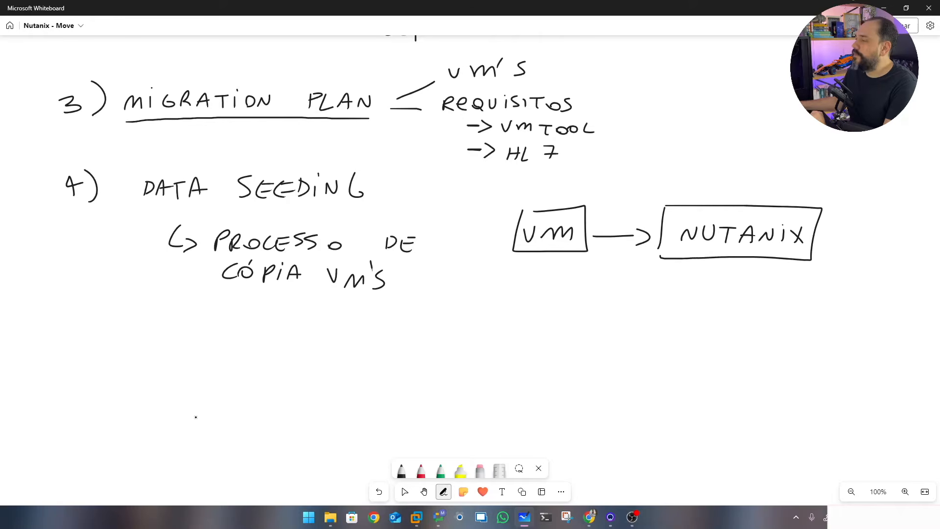
Draw a return arrow from NUTANIX to VM, cross it out, and circle both ends
{"action": "mouse_move", "coordinate": [548, 259]}
{"action": "left_mouse_down"}
{"action": "mouse_move", "coordinate": [548, 271]}
{"action": "mouse_move", "coordinate": [592, 299]}
{"action": "mouse_move", "coordinate": [710, 267]}
{"action": "mouse_move", "coordinate": [703, 287]}
{"action": "left_mouse_up"}
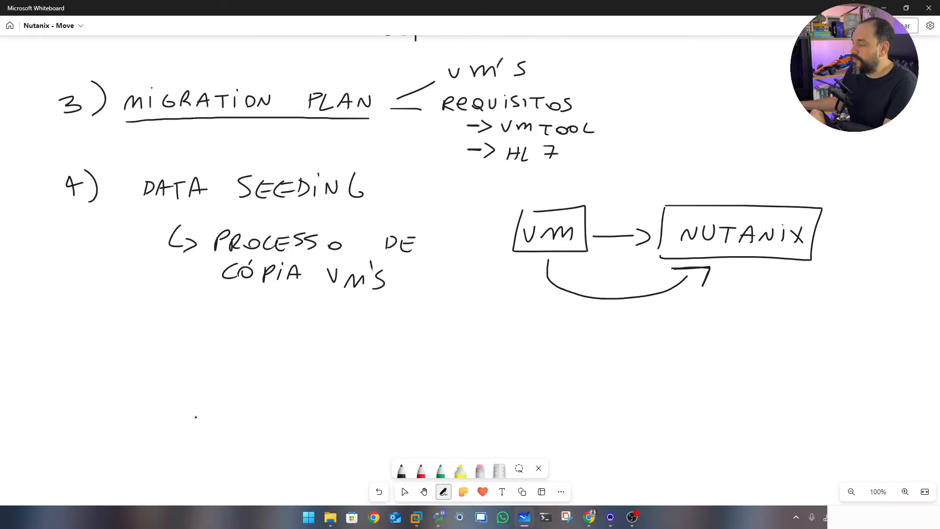
{"action": "mouse_move", "coordinate": [531, 269]}
{"action": "left_mouse_down"}
{"action": "mouse_move", "coordinate": [547, 253]}
{"action": "mouse_move", "coordinate": [562, 262]}
{"action": "mouse_move", "coordinate": [547, 253]}
{"action": "left_mouse_up"}
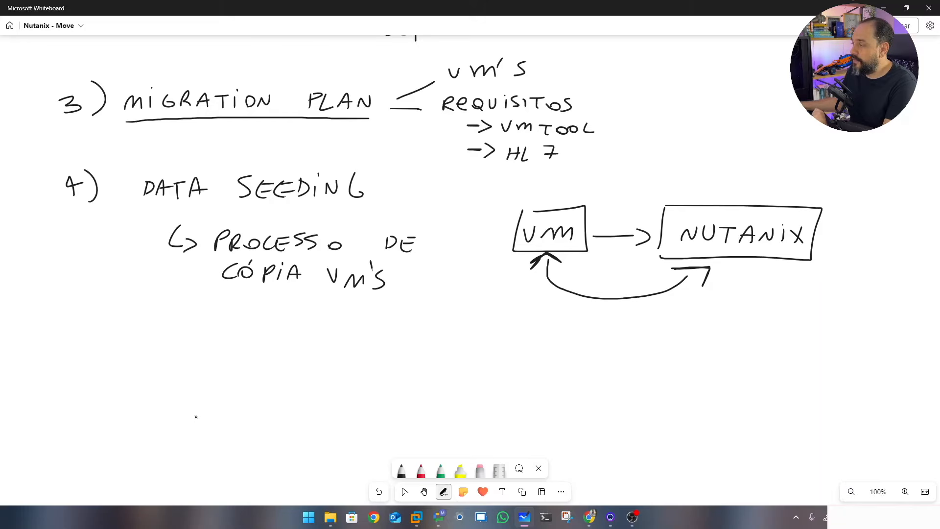
{"action": "mouse_move", "coordinate": [619, 286]}
{"action": "left_mouse_down"}
{"action": "mouse_move", "coordinate": [585, 310]}
{"action": "mouse_move", "coordinate": [609, 313]}
{"action": "left_mouse_up"}
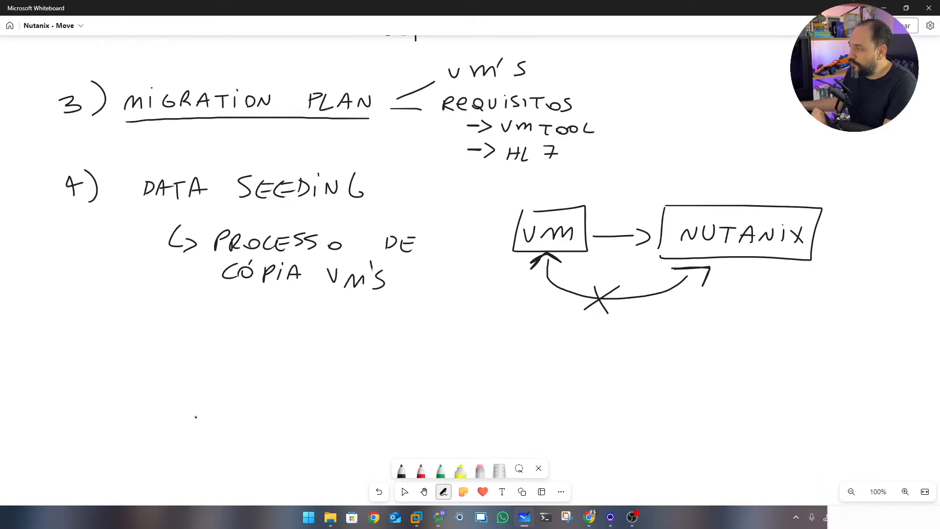
{"action": "mouse_move", "coordinate": [736, 309]}
{"action": "left_mouse_down"}
{"action": "mouse_move", "coordinate": [729, 275]}
{"action": "mouse_move", "coordinate": [647, 299]}
{"action": "mouse_move", "coordinate": [735, 305]}
{"action": "left_mouse_up"}
{"action": "mouse_move", "coordinate": [515, 258]}
{"action": "left_mouse_down"}
{"action": "mouse_move", "coordinate": [505, 277]}
{"action": "mouse_move", "coordinate": [578, 258]}
{"action": "mouse_move", "coordinate": [512, 263]}
{"action": "left_mouse_up"}
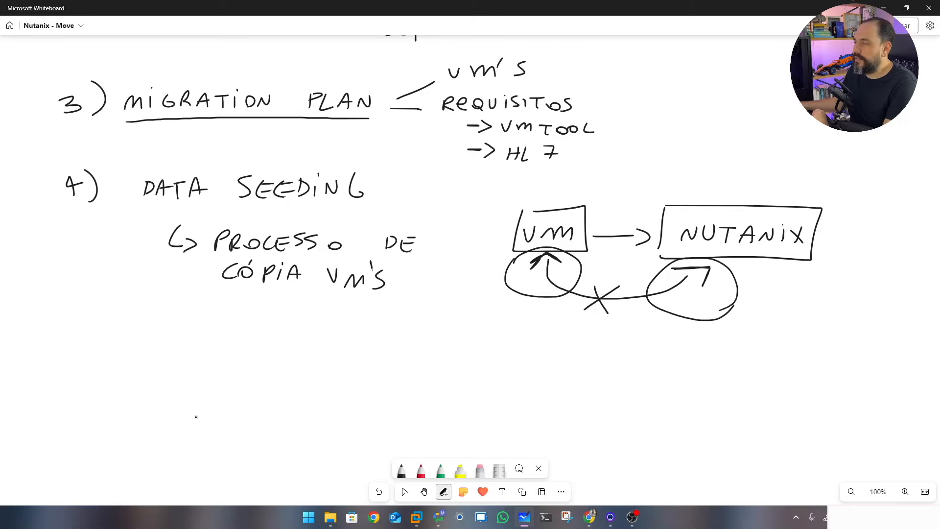
Write step 5 as 5) CUTOVER
{"action": "mouse_move", "coordinate": [82, 368]}
{"action": "left_mouse_down"}
{"action": "mouse_move", "coordinate": [64, 392]}
{"action": "mouse_move", "coordinate": [93, 391]}
{"action": "left_mouse_up"}
{"action": "mouse_move", "coordinate": [136, 365]}
{"action": "left_mouse_down"}
{"action": "mouse_move", "coordinate": [127, 366]}
{"action": "mouse_move", "coordinate": [134, 382]}
{"action": "left_mouse_up"}
{"action": "left_click_drag", "start_coordinate": [141, 365], "coordinate": [165, 363]}
{"action": "mouse_move", "coordinate": [156, 364]}
{"action": "left_mouse_down"}
{"action": "mouse_move", "coordinate": [157, 383]}
{"action": "mouse_move", "coordinate": [171, 369]}
{"action": "mouse_move", "coordinate": [198, 368]}
{"action": "left_mouse_up"}
{"action": "left_click_drag", "start_coordinate": [203, 372], "coordinate": [221, 384]}
{"action": "left_click_drag", "start_coordinate": [220, 367], "coordinate": [234, 384]}
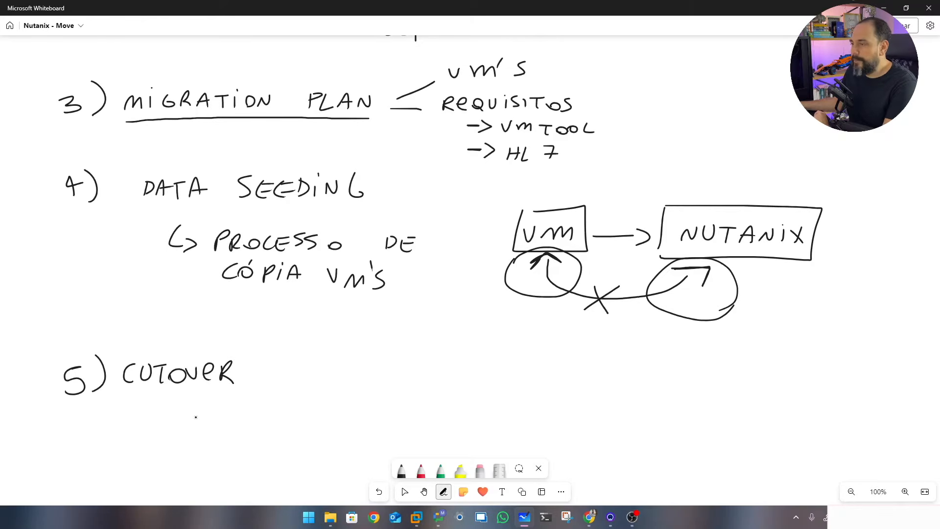
Write '→ DESLIGA VM' as the first line after CUTOVER
{"action": "left_click_drag", "start_coordinate": [252, 349], "coordinate": [305, 352]}
{"action": "mouse_move", "coordinate": [305, 338]}
{"action": "left_mouse_down"}
{"action": "mouse_move", "coordinate": [306, 352]}
{"action": "mouse_move", "coordinate": [358, 351]}
{"action": "left_mouse_up"}
{"action": "left_click", "coordinate": [359, 329]}
{"action": "mouse_move", "coordinate": [374, 338]}
{"action": "left_mouse_down"}
{"action": "mouse_move", "coordinate": [368, 345]}
{"action": "mouse_move", "coordinate": [385, 351]}
{"action": "left_mouse_up"}
{"action": "left_click_drag", "start_coordinate": [376, 346], "coordinate": [421, 338]}
{"action": "left_click_drag", "start_coordinate": [424, 350], "coordinate": [444, 351]}
Mark an x beside the circled source VM and write '→ FINAL SYNC' below DESLIGA VM
{"action": "left_click_drag", "start_coordinate": [501, 251], "coordinate": [514, 262]}
{"action": "left_click_drag", "start_coordinate": [512, 251], "coordinate": [501, 263]}
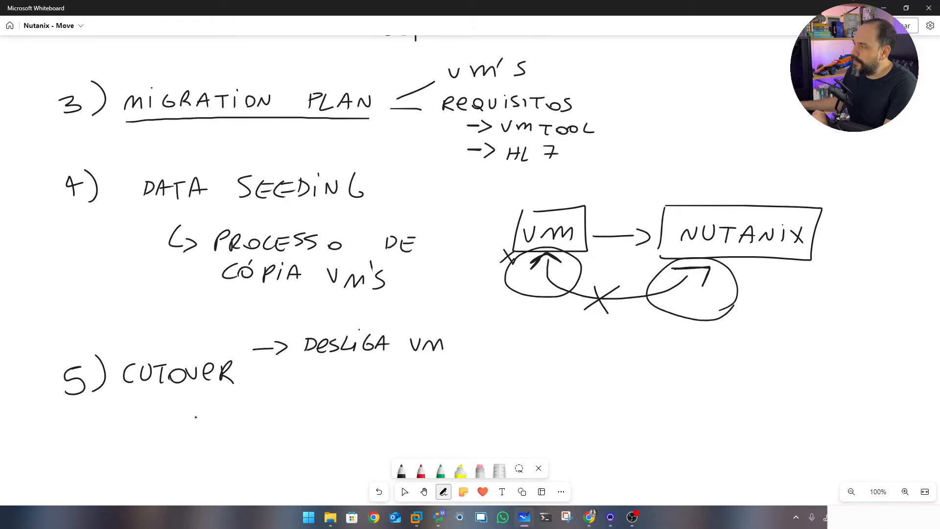
{"action": "mouse_move", "coordinate": [254, 377]}
{"action": "left_mouse_down"}
{"action": "mouse_move", "coordinate": [282, 376]}
{"action": "mouse_move", "coordinate": [282, 387]}
{"action": "left_mouse_up"}
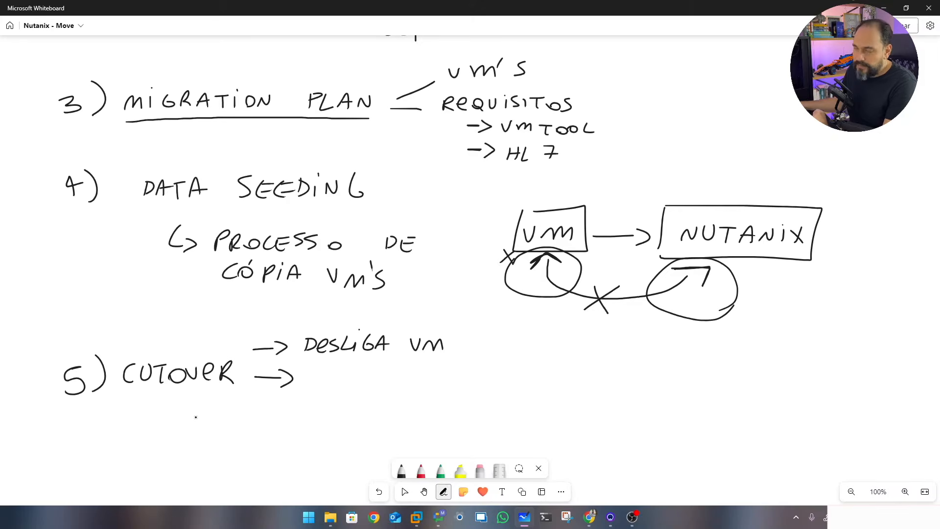
{"action": "mouse_move", "coordinate": [319, 371]}
{"action": "left_mouse_down"}
{"action": "mouse_move", "coordinate": [307, 388]}
{"action": "mouse_move", "coordinate": [316, 377]}
{"action": "left_mouse_up"}
{"action": "mouse_move", "coordinate": [319, 376]}
{"action": "left_mouse_down"}
{"action": "mouse_move", "coordinate": [320, 388]}
{"action": "mouse_move", "coordinate": [361, 380]}
{"action": "left_mouse_up"}
{"action": "mouse_move", "coordinate": [365, 372]}
{"action": "left_mouse_down"}
{"action": "mouse_move", "coordinate": [374, 387]}
{"action": "mouse_move", "coordinate": [398, 385]}
{"action": "left_mouse_up"}
{"action": "left_click_drag", "start_coordinate": [414, 374], "coordinate": [417, 388]}
{"action": "left_click_drag", "start_coordinate": [429, 388], "coordinate": [442, 375]}
{"action": "left_click_drag", "start_coordinate": [457, 375], "coordinate": [458, 390]}
Write '→ LIGA TARGET (NUTANIX)' as the third line and begin a LIMPA arrow beside FINAL SYNC
{"action": "left_click_drag", "start_coordinate": [249, 422], "coordinate": [277, 421]}
{"action": "left_click_drag", "start_coordinate": [278, 412], "coordinate": [280, 434]}
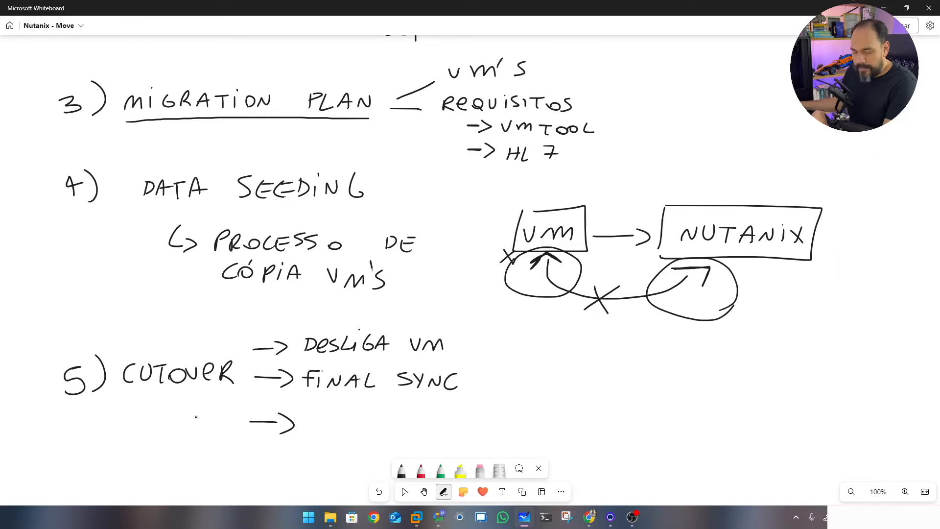
{"action": "left_click_drag", "start_coordinate": [316, 409], "coordinate": [330, 427]}
{"action": "mouse_move", "coordinate": [333, 415]}
{"action": "left_mouse_down"}
{"action": "mouse_move", "coordinate": [332, 427]}
{"action": "mouse_move", "coordinate": [371, 430]}
{"action": "left_mouse_up"}
{"action": "mouse_move", "coordinate": [357, 423]}
{"action": "left_mouse_down"}
{"action": "mouse_move", "coordinate": [409, 415]}
{"action": "mouse_move", "coordinate": [398, 429]}
{"action": "left_mouse_up"}
{"action": "left_click_drag", "start_coordinate": [408, 429], "coordinate": [471, 427]}
{"action": "mouse_move", "coordinate": [479, 413]}
{"action": "left_mouse_down"}
{"action": "mouse_move", "coordinate": [497, 411]}
{"action": "mouse_move", "coordinate": [486, 430]}
{"action": "left_mouse_up"}
{"action": "mouse_move", "coordinate": [522, 405]}
{"action": "left_mouse_down"}
{"action": "mouse_move", "coordinate": [513, 428]}
{"action": "mouse_move", "coordinate": [562, 408]}
{"action": "left_mouse_up"}
{"action": "mouse_move", "coordinate": [569, 412]}
{"action": "left_mouse_down"}
{"action": "mouse_move", "coordinate": [584, 409]}
{"action": "mouse_move", "coordinate": [573, 425]}
{"action": "left_mouse_up"}
{"action": "left_click_drag", "start_coordinate": [583, 426], "coordinate": [594, 419]}
{"action": "mouse_move", "coordinate": [599, 425]}
{"action": "left_mouse_down"}
{"action": "mouse_move", "coordinate": [623, 409]}
{"action": "mouse_move", "coordinate": [622, 423]}
{"action": "left_mouse_up"}
{"action": "left_click", "coordinate": [612, 403]}
{"action": "left_click_drag", "start_coordinate": [631, 400], "coordinate": [629, 432]}
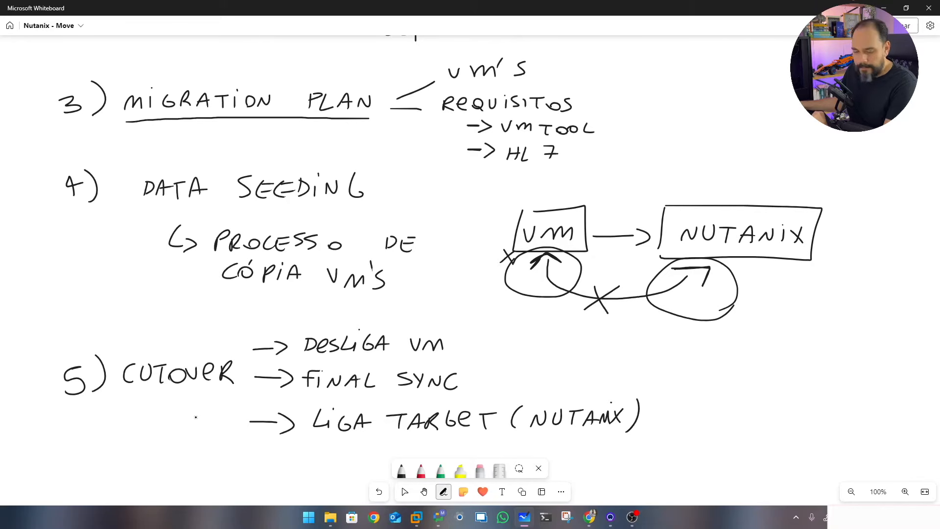
{"action": "left_click_drag", "start_coordinate": [650, 361], "coordinate": [717, 363]}
{"action": "left_click_drag", "start_coordinate": [723, 364], "coordinate": [787, 364]}
Finish LIMPA, mark an x by the VM box and a plus by NUTANIX, and write a circled VM with INT
{"action": "left_click_drag", "start_coordinate": [774, 359], "coordinate": [783, 359]}
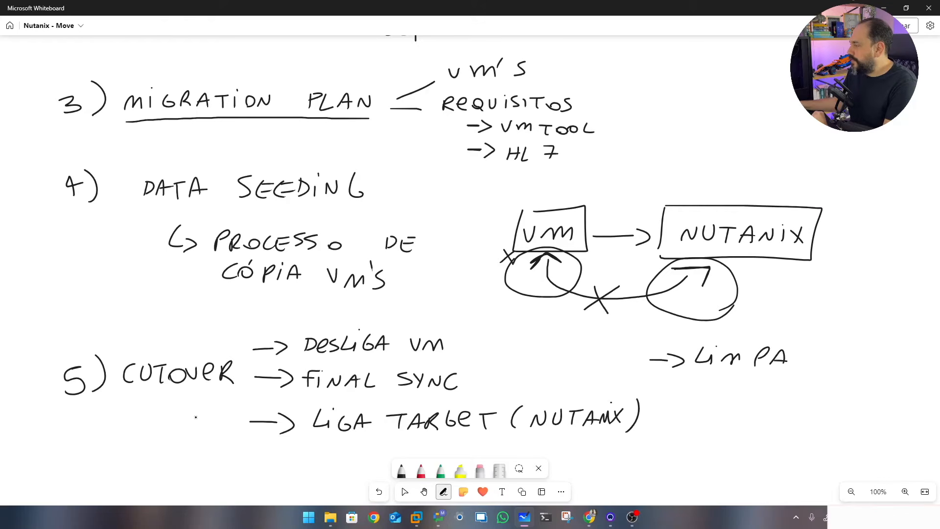
{"action": "mouse_move", "coordinate": [491, 223]}
{"action": "left_mouse_down"}
{"action": "mouse_move", "coordinate": [499, 233]}
{"action": "mouse_move", "coordinate": [488, 236]}
{"action": "left_mouse_up"}
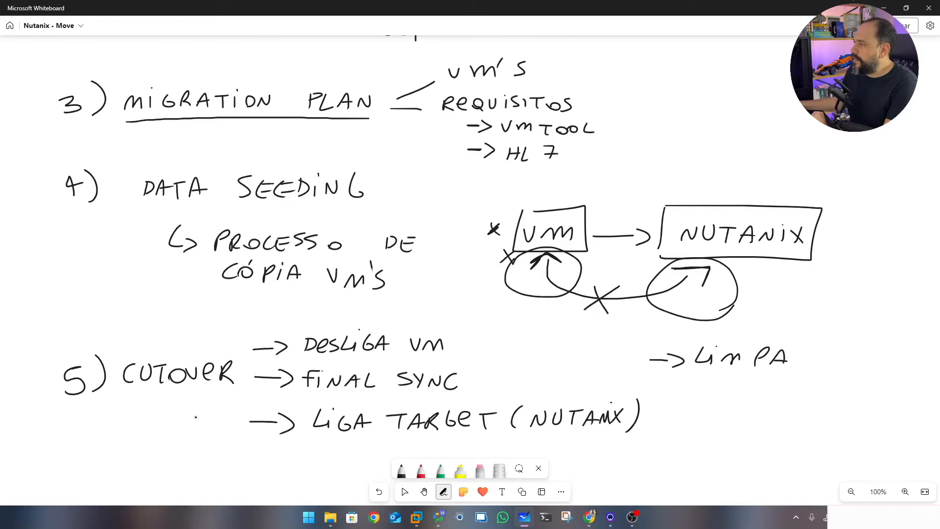
{"action": "mouse_move", "coordinate": [831, 226]}
{"action": "left_mouse_down"}
{"action": "mouse_move", "coordinate": [850, 223]}
{"action": "mouse_move", "coordinate": [837, 233]}
{"action": "left_mouse_up"}
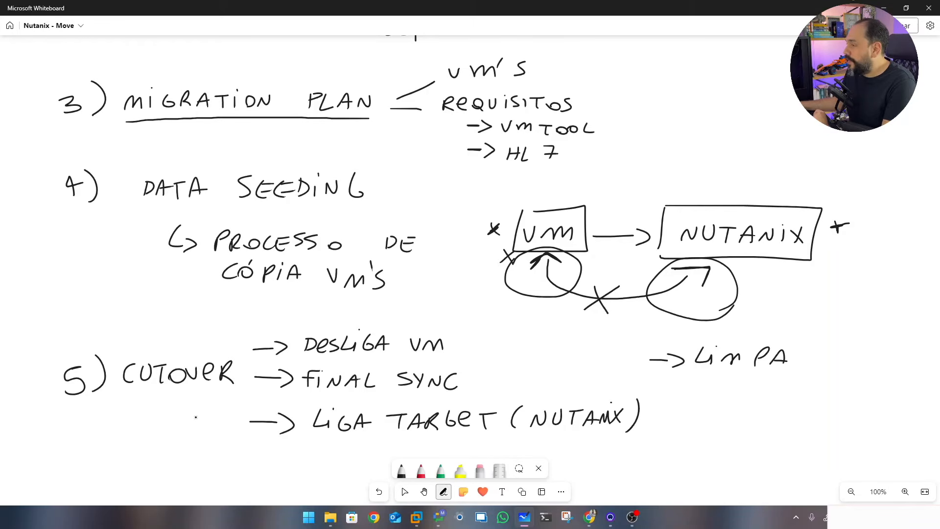
{"action": "mouse_move", "coordinate": [537, 191]}
{"action": "left_mouse_down"}
{"action": "mouse_move", "coordinate": [558, 202]}
{"action": "mouse_move", "coordinate": [539, 215]}
{"action": "mouse_move", "coordinate": [544, 180]}
{"action": "mouse_move", "coordinate": [631, 183]}
{"action": "left_mouse_up"}
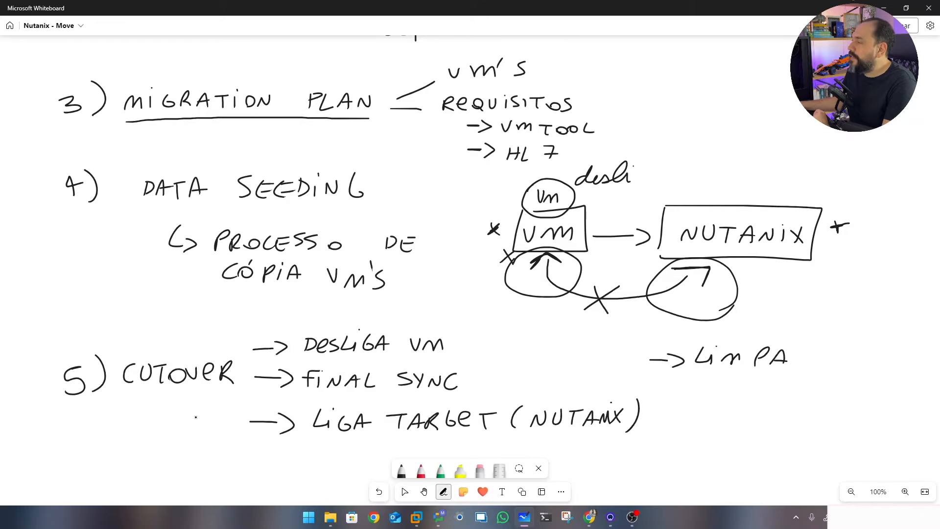
{"action": "mouse_move", "coordinate": [581, 193]}
{"action": "left_mouse_down"}
{"action": "mouse_move", "coordinate": [580, 202]}
{"action": "mouse_move", "coordinate": [595, 192]}
{"action": "left_mouse_up"}
{"action": "mouse_move", "coordinate": [597, 192]}
{"action": "left_mouse_down"}
{"action": "mouse_move", "coordinate": [605, 191]}
{"action": "mouse_move", "coordinate": [600, 203]}
{"action": "left_mouse_up"}
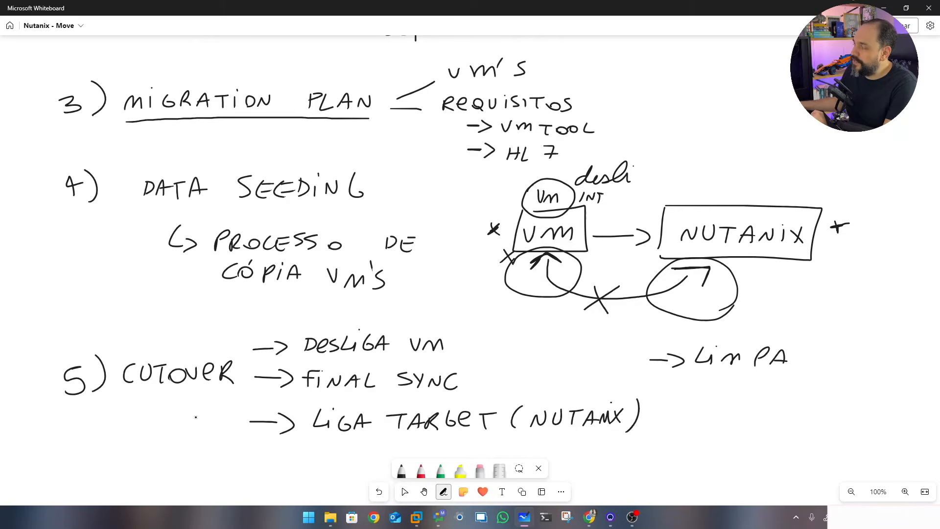
Draw a circled V by INT bracketed to desli, underline Vm, and return to the Move dashboard
{"action": "left_click_drag", "start_coordinate": [594, 208], "coordinate": [604, 206]}
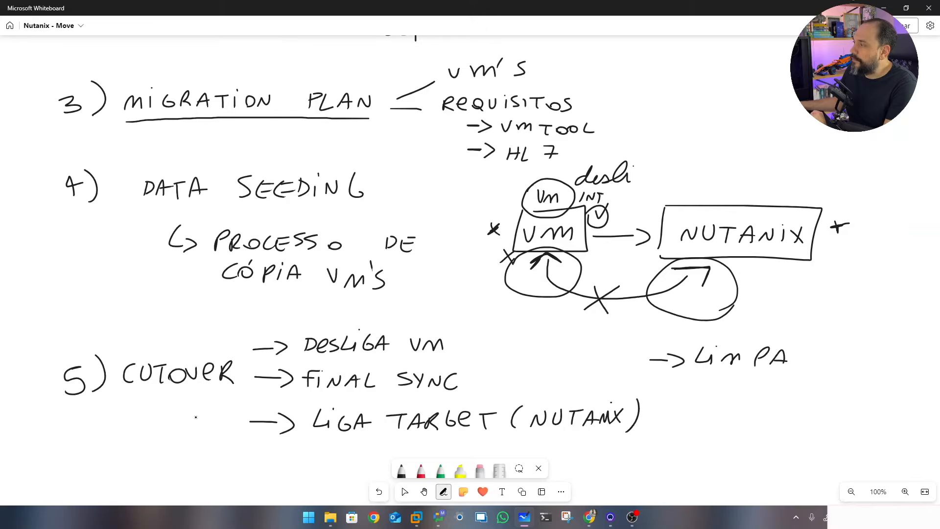
{"action": "mouse_move", "coordinate": [633, 174]}
{"action": "left_mouse_down"}
{"action": "mouse_move", "coordinate": [641, 184]}
{"action": "mouse_move", "coordinate": [611, 204]}
{"action": "left_mouse_up"}
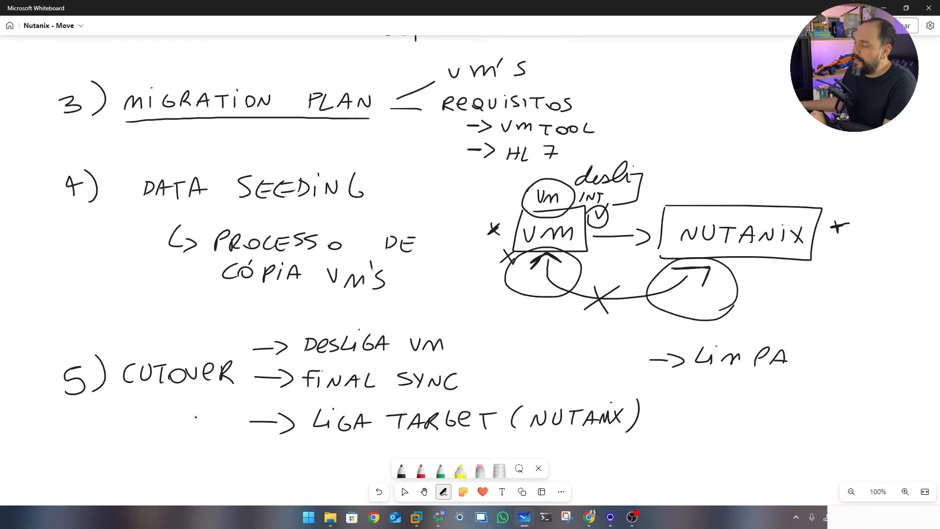
{"action": "mouse_move", "coordinate": [533, 212]}
{"action": "left_mouse_down"}
{"action": "mouse_move", "coordinate": [566, 212]}
{"action": "mouse_move", "coordinate": [571, 205]}
{"action": "mouse_move", "coordinate": [528, 202]}
{"action": "mouse_move", "coordinate": [527, 209]}
{"action": "mouse_move", "coordinate": [571, 189]}
{"action": "mouse_move", "coordinate": [569, 208]}
{"action": "left_mouse_up"}
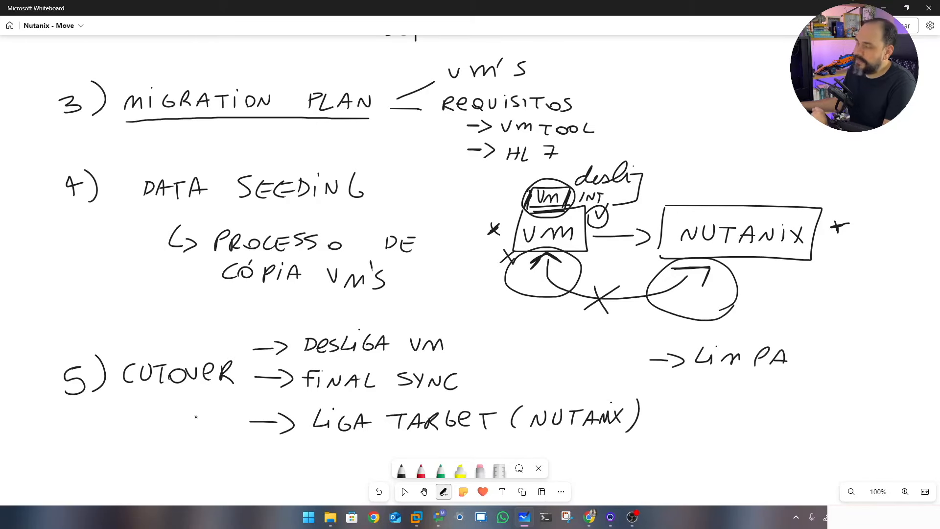
{"action": "key", "text": "space"}
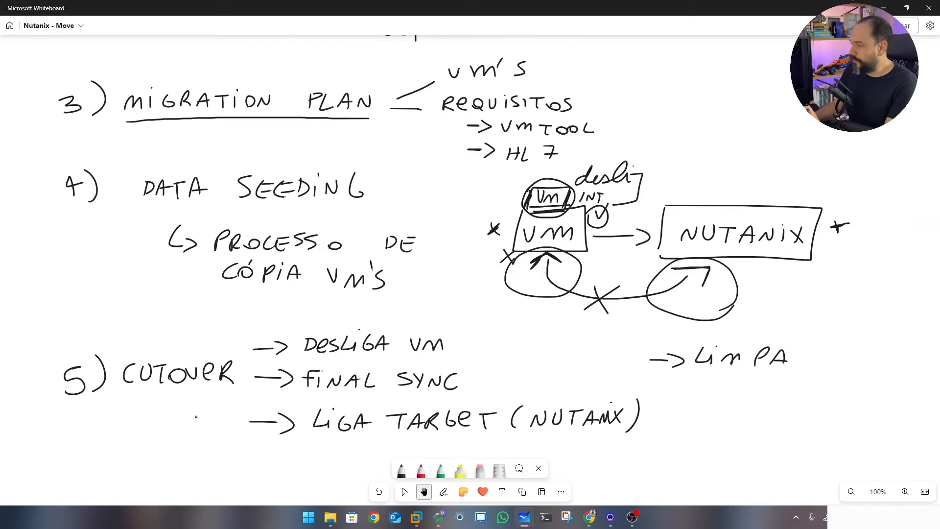
{"action": "left_click", "coordinate": [590, 517]}
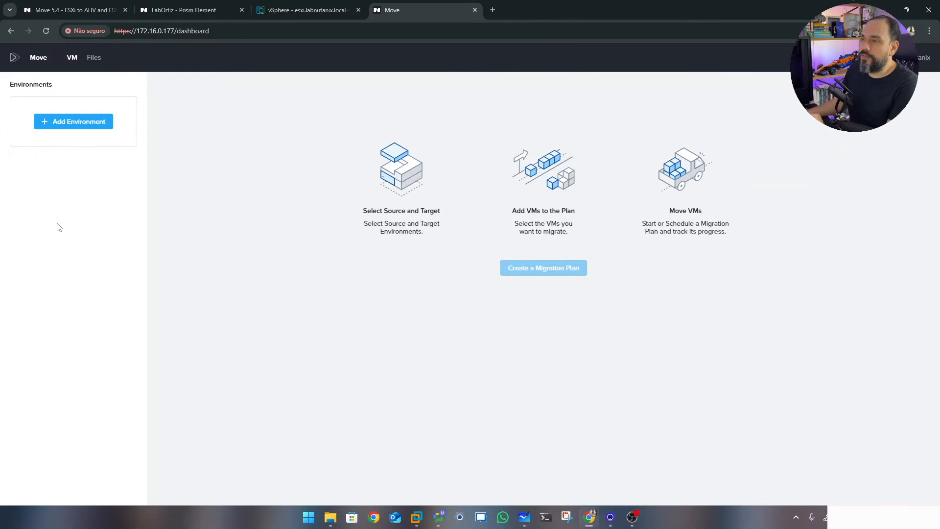
Begin a VMware ESXi environment named Vmware, then go to vSphere for the vCenter address
{"action": "left_click", "coordinate": [53, 125]}
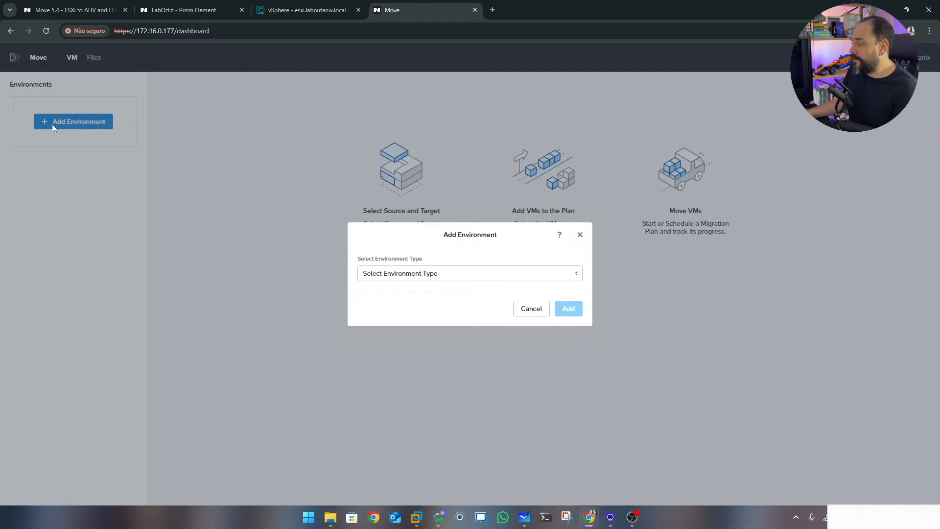
{"action": "left_click", "coordinate": [455, 272]}
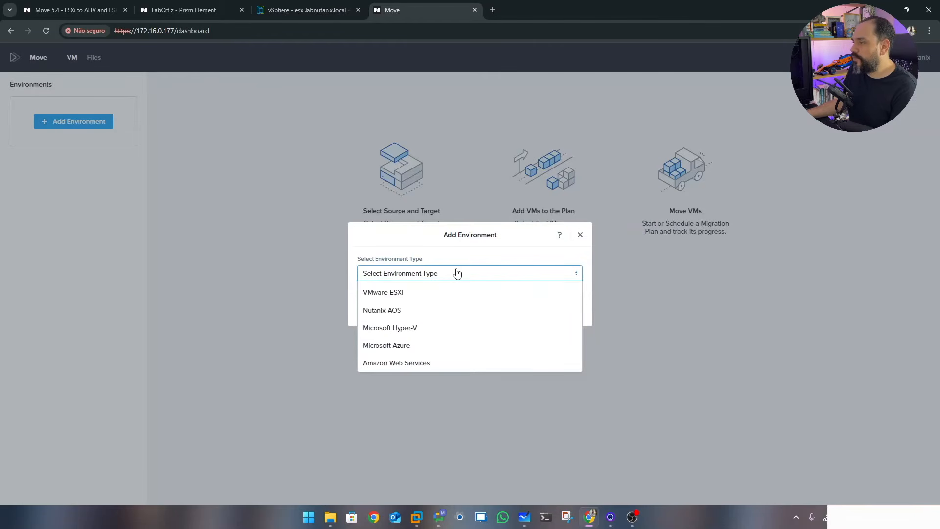
{"action": "left_click", "coordinate": [403, 294]}
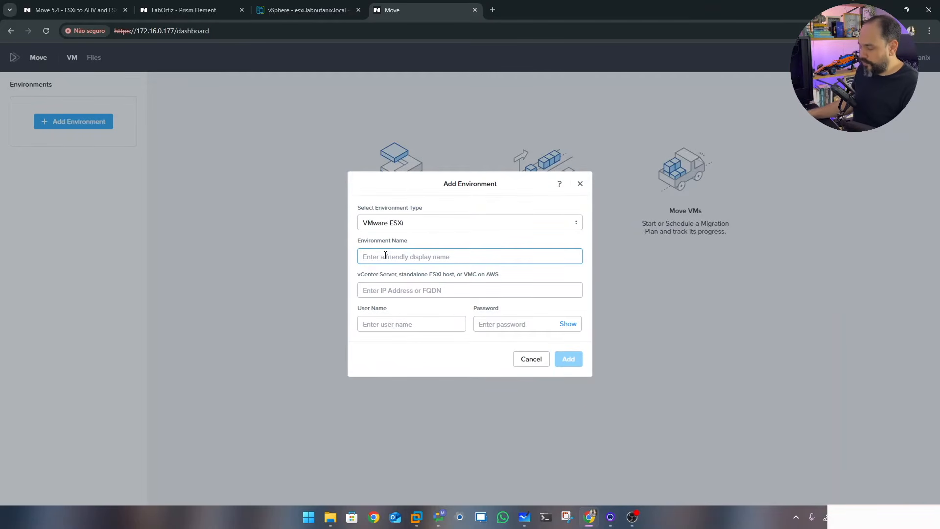
{"action": "type", "text": "Vm"}
{"action": "key", "text": "BackSpace"}
{"action": "type", "text": "ware"}
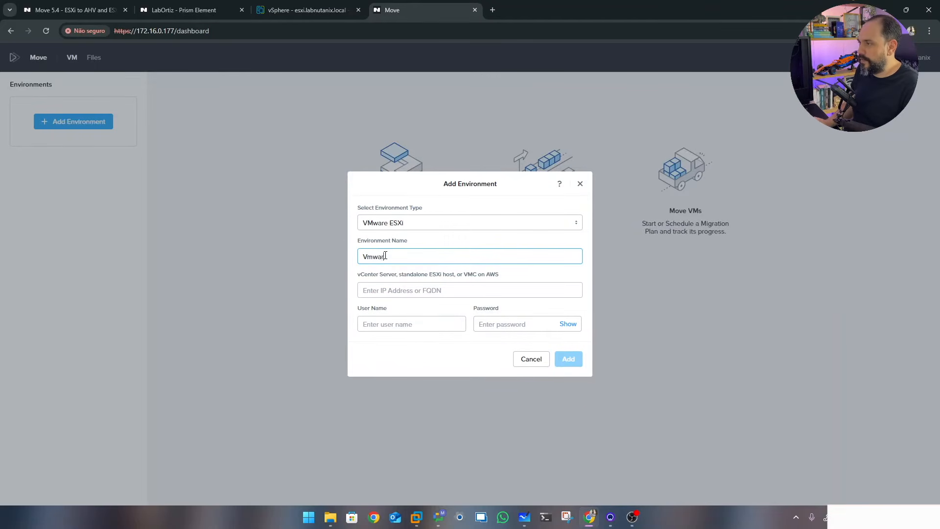
{"action": "left_click", "coordinate": [395, 292]}
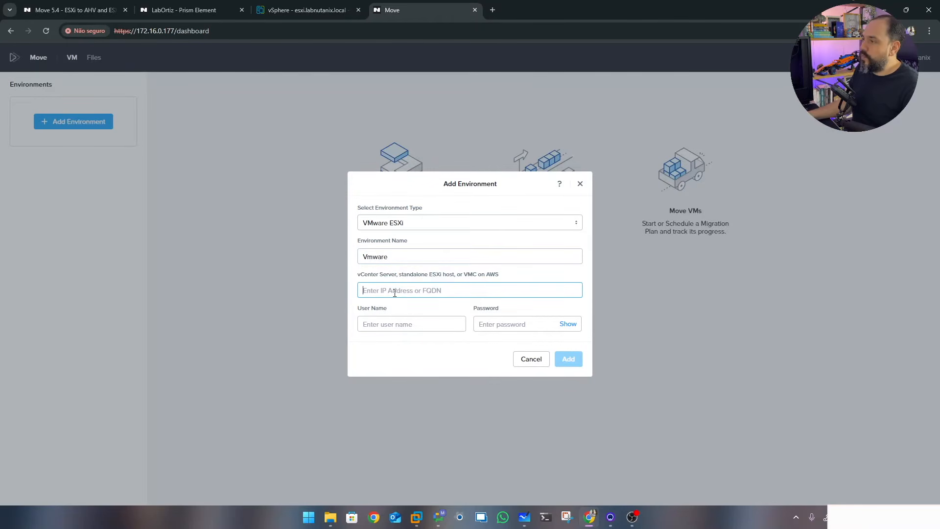
{"action": "left_click", "coordinate": [304, 9]}
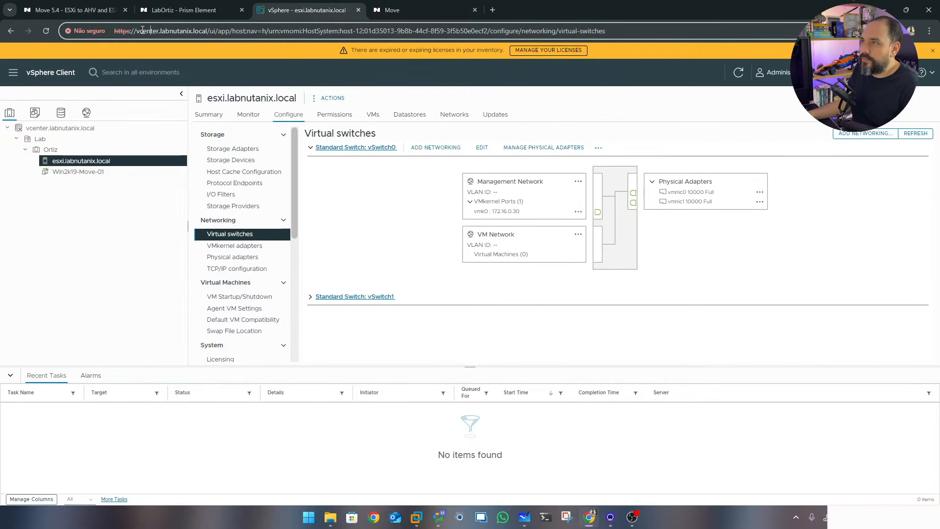
Copy vcenter.labnutanix.local from the vSphere address bar and bring it to Move's address field
{"action": "left_click_drag", "start_coordinate": [137, 31], "coordinate": [207, 31]}
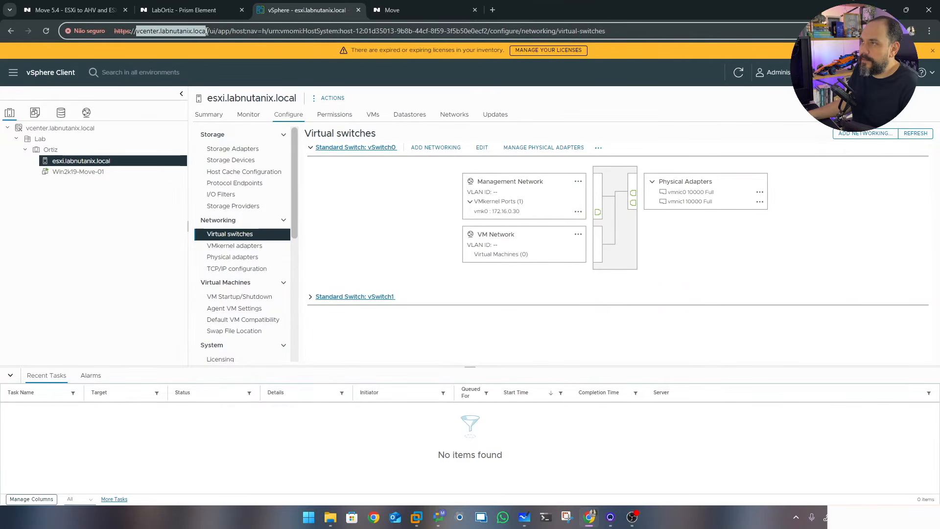
{"action": "right_click", "coordinate": [201, 31]}
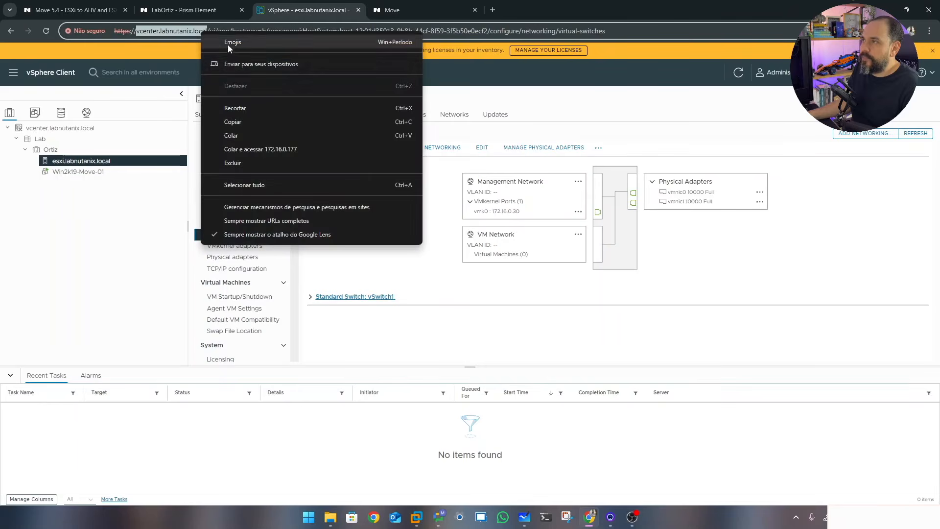
{"action": "left_click", "coordinate": [252, 120]}
{"action": "left_click", "coordinate": [405, 11]}
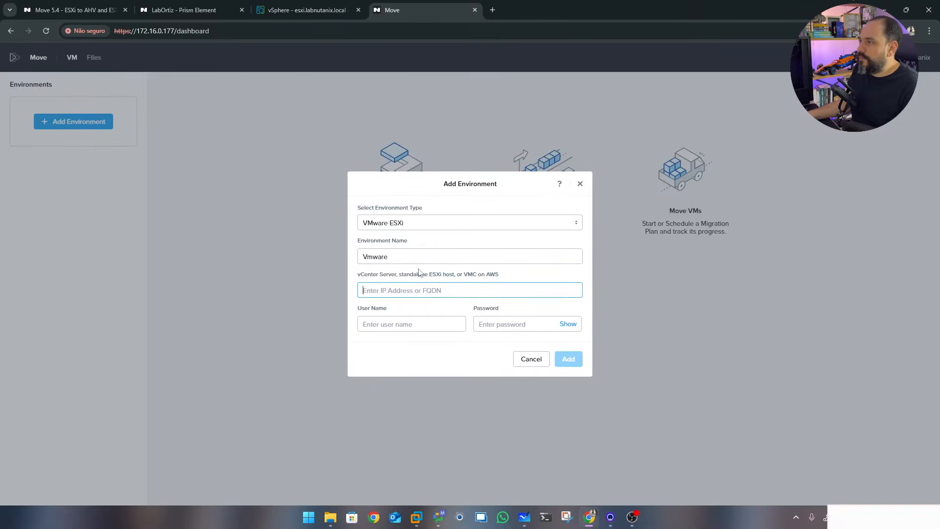
{"action": "right_click", "coordinate": [398, 293]}
Paste vcenter.labnutanix.local as the address, enter the vCenter administrator user and password, and add the environment
{"action": "left_click", "coordinate": [425, 383]}
{"action": "left_click", "coordinate": [402, 329]}
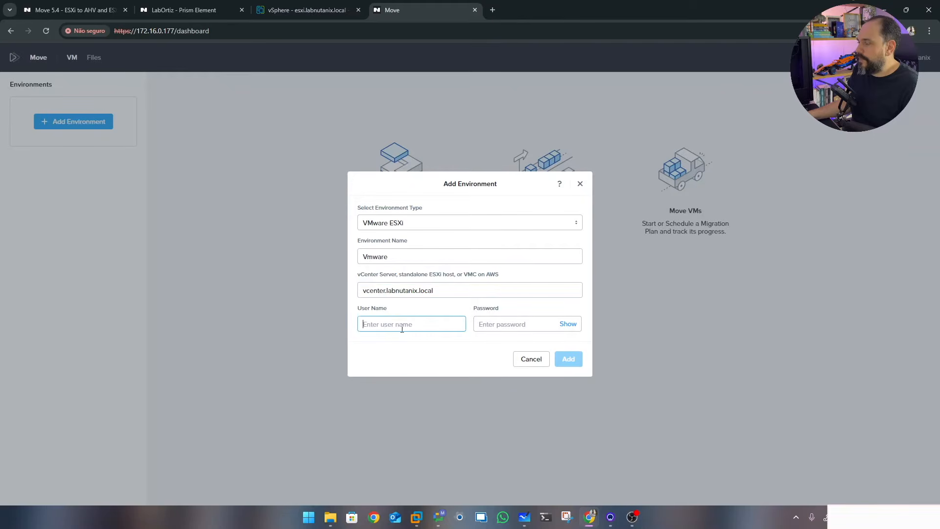
{"action": "type", "text": "administra"}
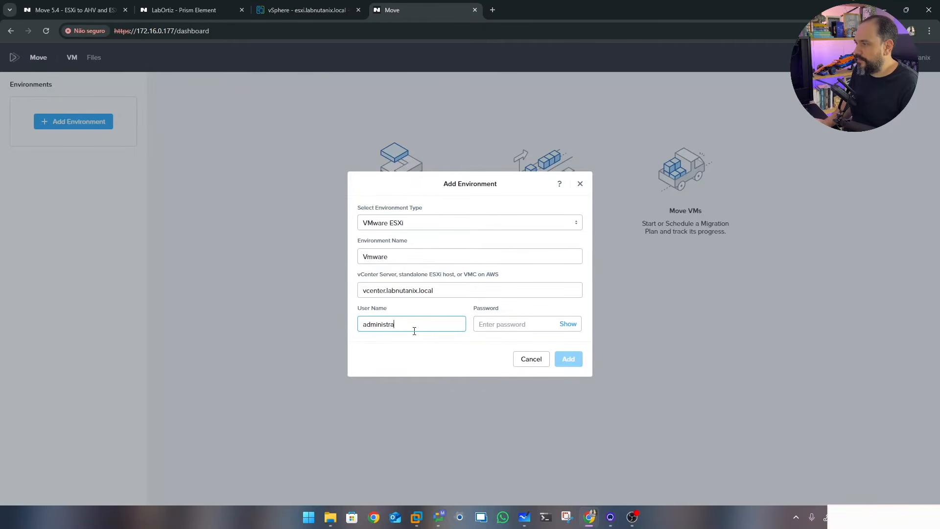
{"action": "type", "text": "tor@v"}
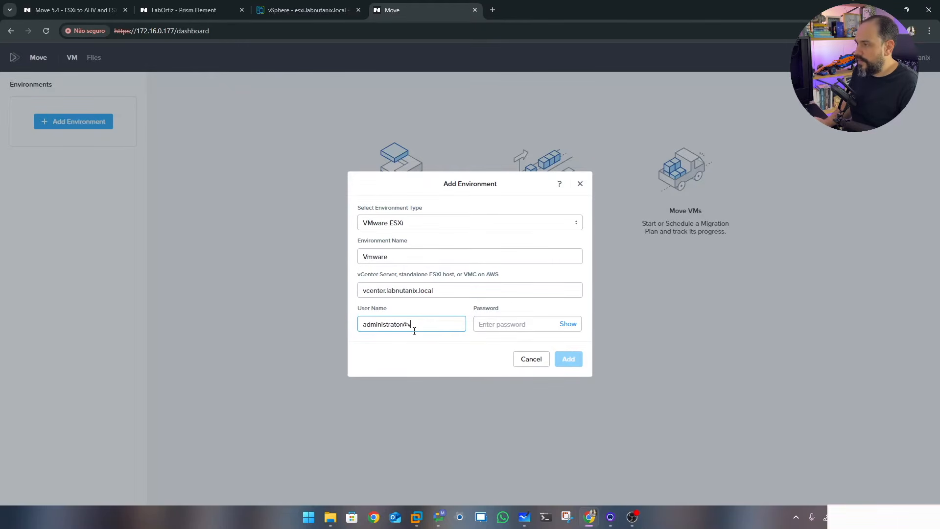
{"action": "type", "text": "sphere.local"}
{"action": "key", "text": "Tab"}
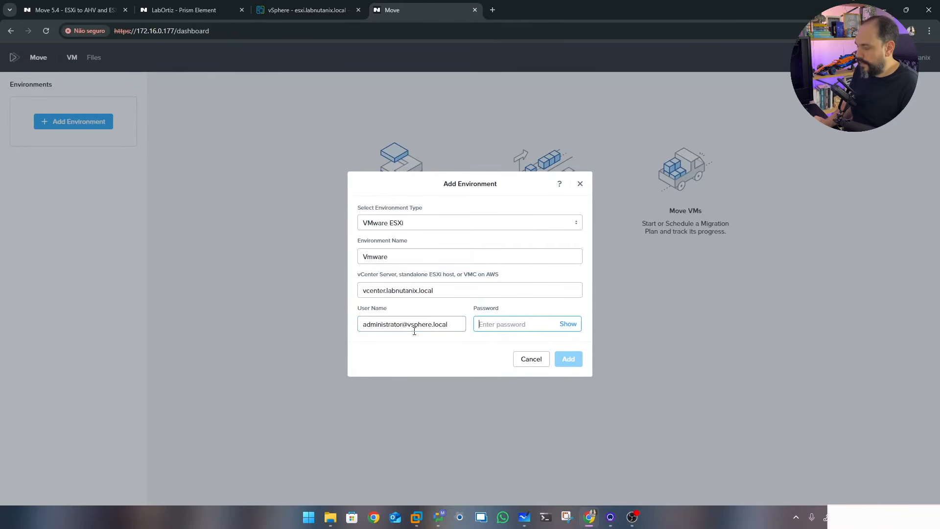
{"action": "type", "text": "••••••••••"}
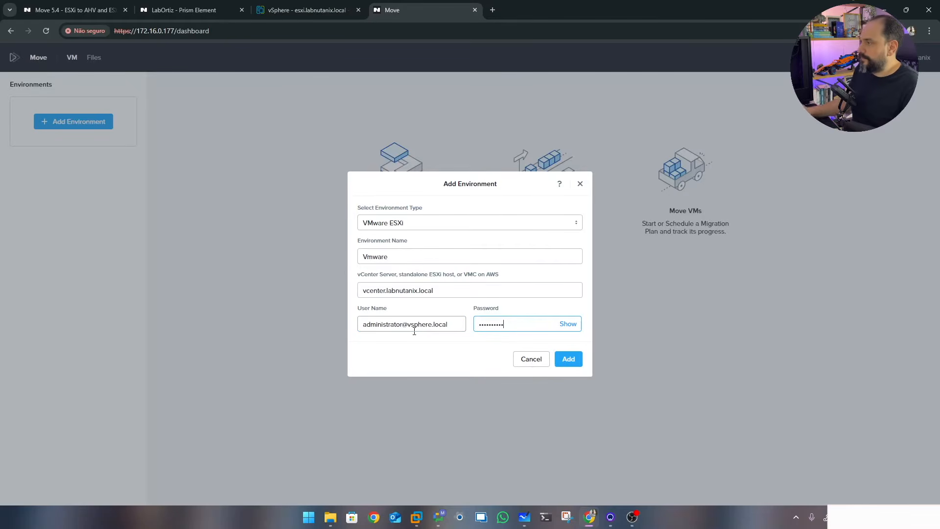
{"action": "left_click", "coordinate": [567, 360]}
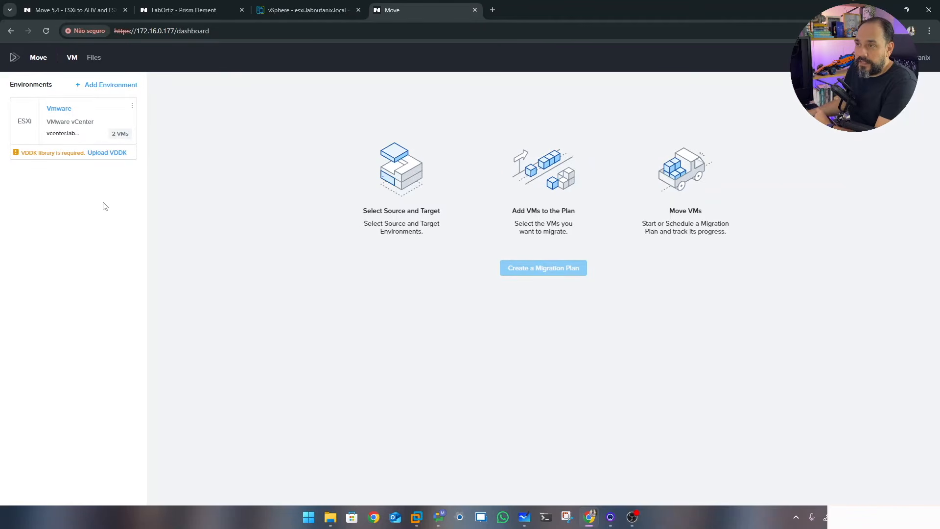
{"action": "left_click_drag", "start_coordinate": [22, 152], "coordinate": [39, 151]}
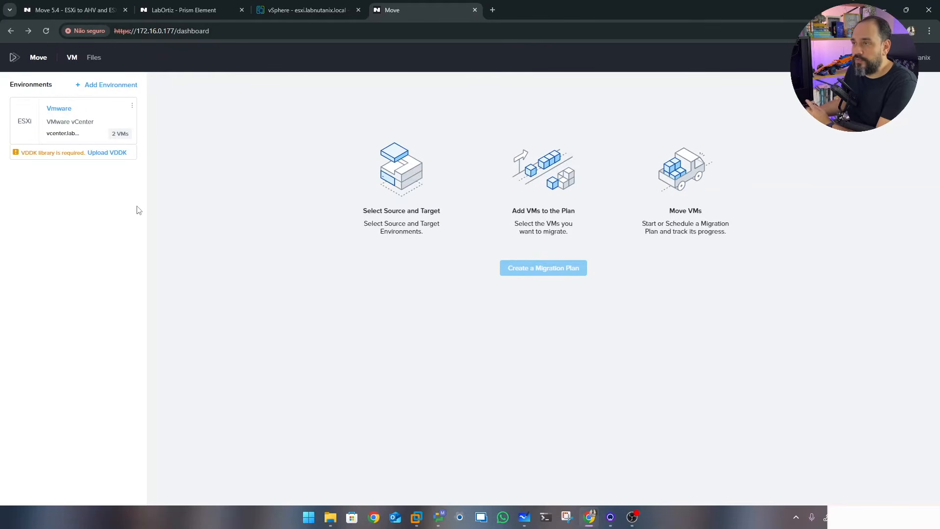
Upload the VMware-vix-disklib 7.0.3 archive for the VDDK-7.0.3.1 library, then go back to the dashboard
{"action": "left_click", "coordinate": [111, 153]}
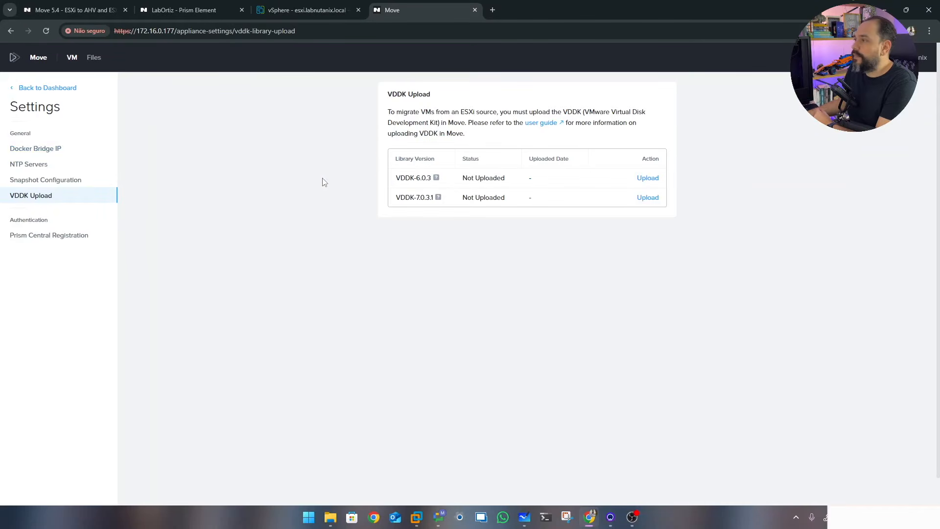
{"action": "mouse_move", "coordinate": [438, 201]}
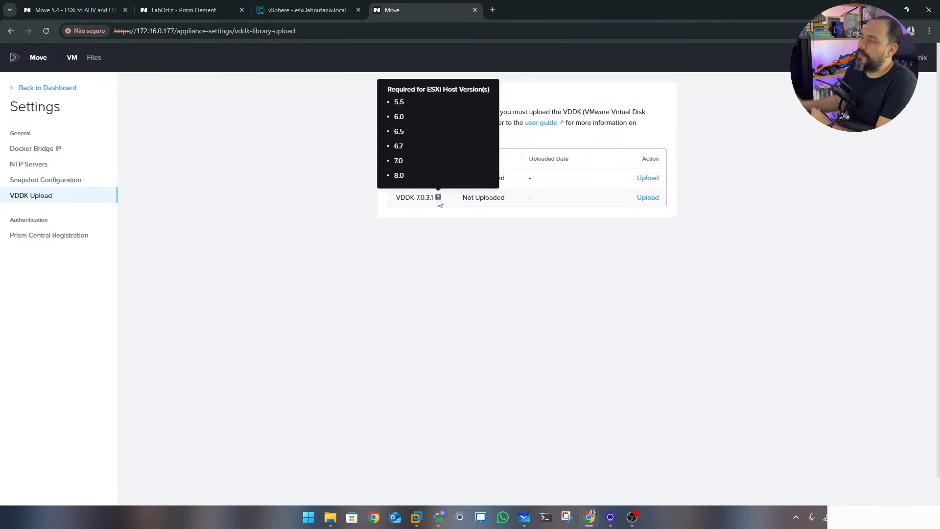
{"action": "left_click", "coordinate": [652, 199]}
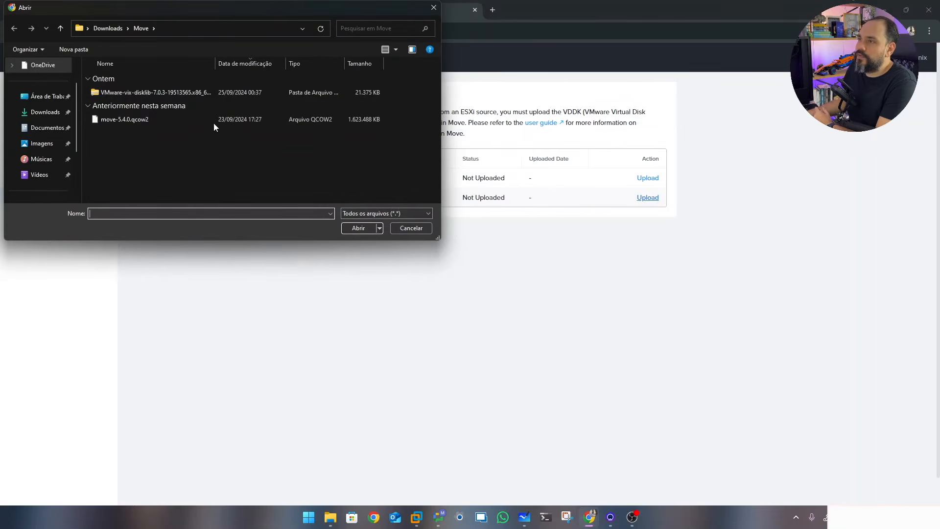
{"action": "left_click", "coordinate": [161, 94]}
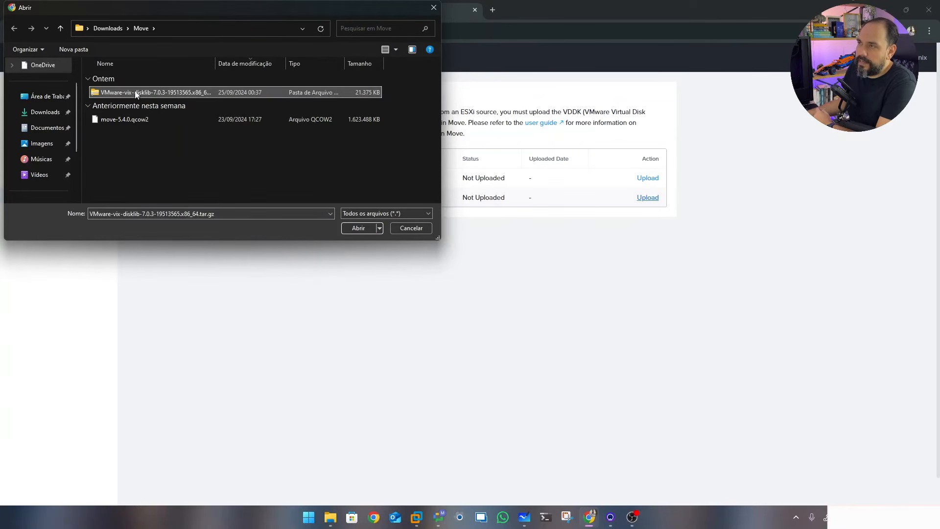
{"action": "left_click", "coordinate": [359, 229]}
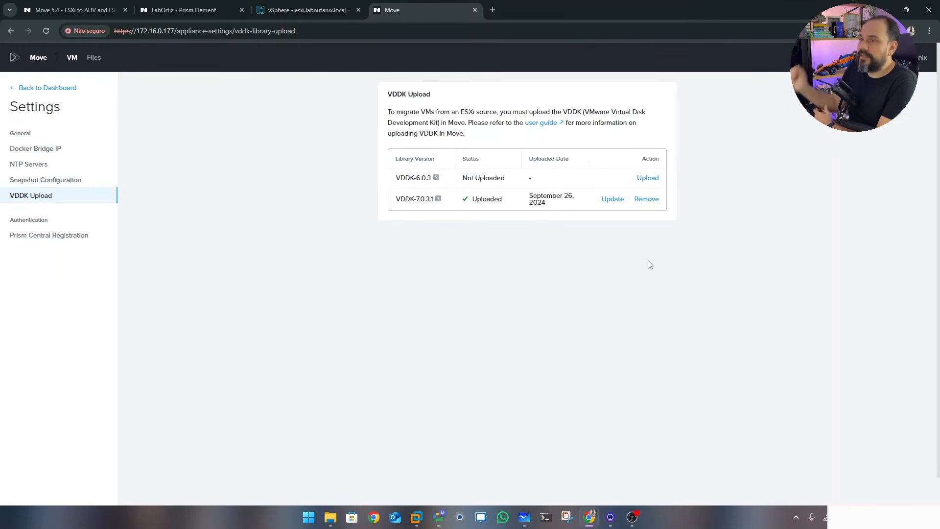
{"action": "left_click", "coordinate": [36, 89]}
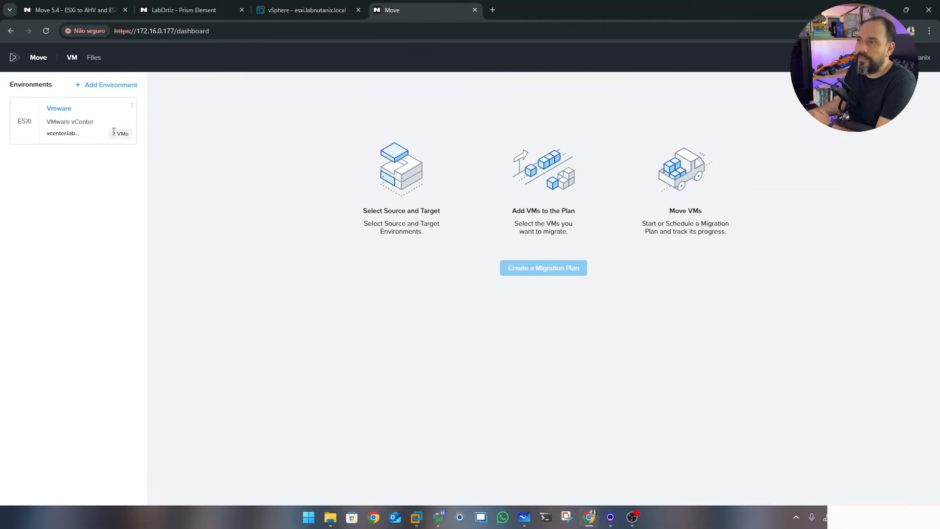
Begin a second environment of type Nutanix AOS named Nutanix
{"action": "left_click_drag", "start_coordinate": [115, 133], "coordinate": [121, 134]}
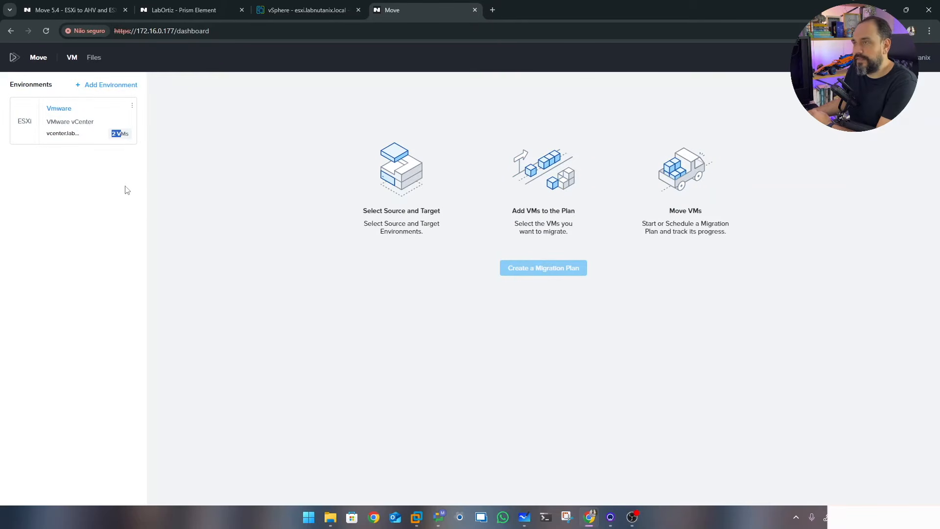
{"action": "left_click", "coordinate": [100, 86]}
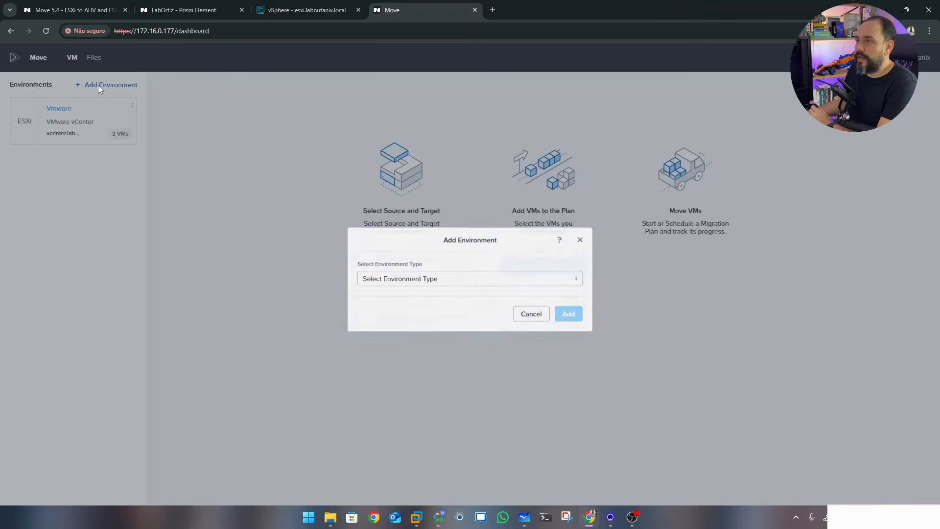
{"action": "left_click", "coordinate": [471, 273]}
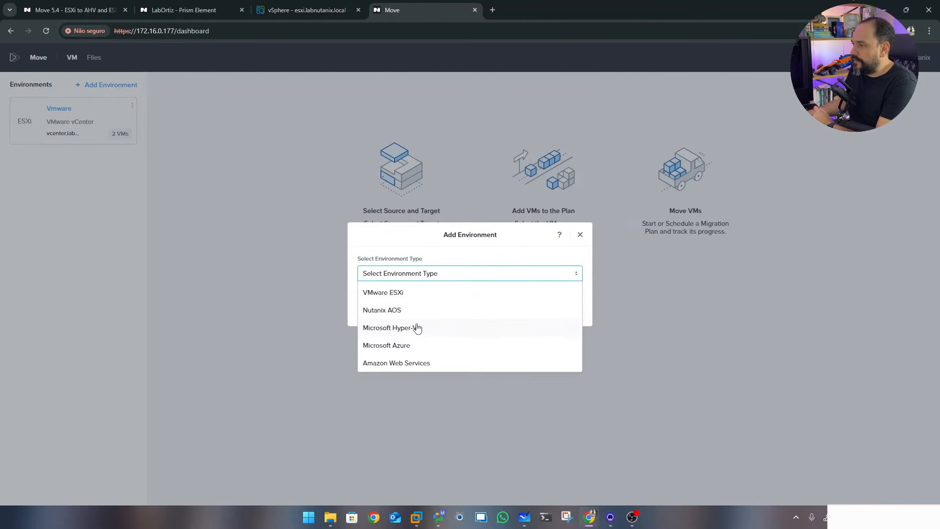
{"action": "left_click", "coordinate": [384, 312]}
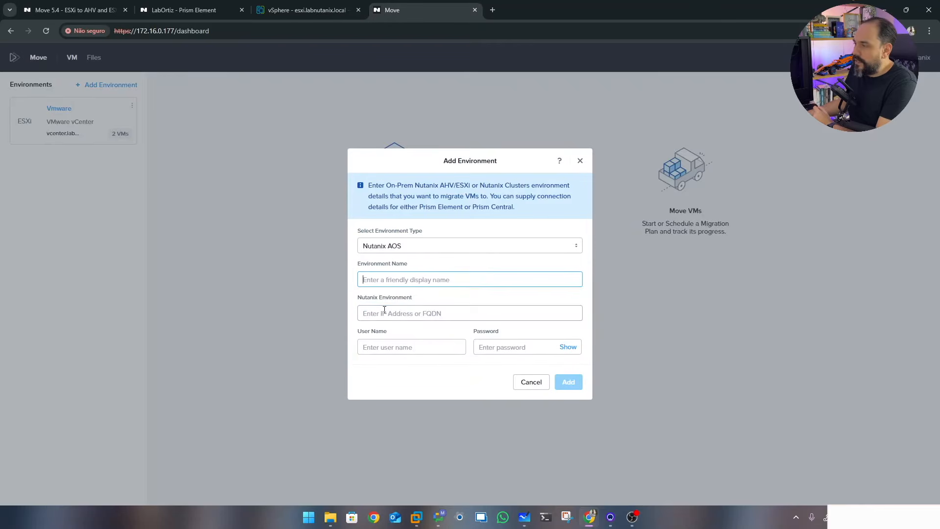
{"action": "type", "text": "N"}
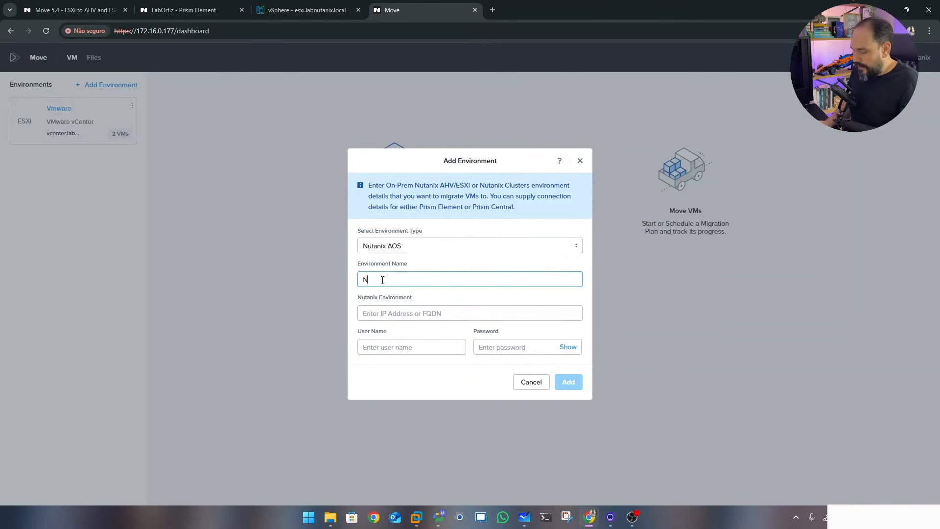
{"action": "type", "text": "utanix"}
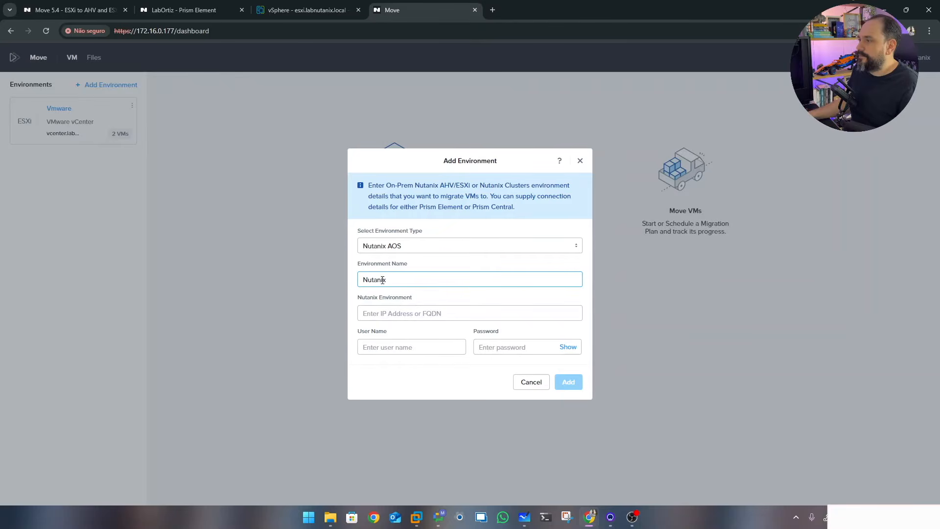
{"action": "left_click", "coordinate": [393, 319]}
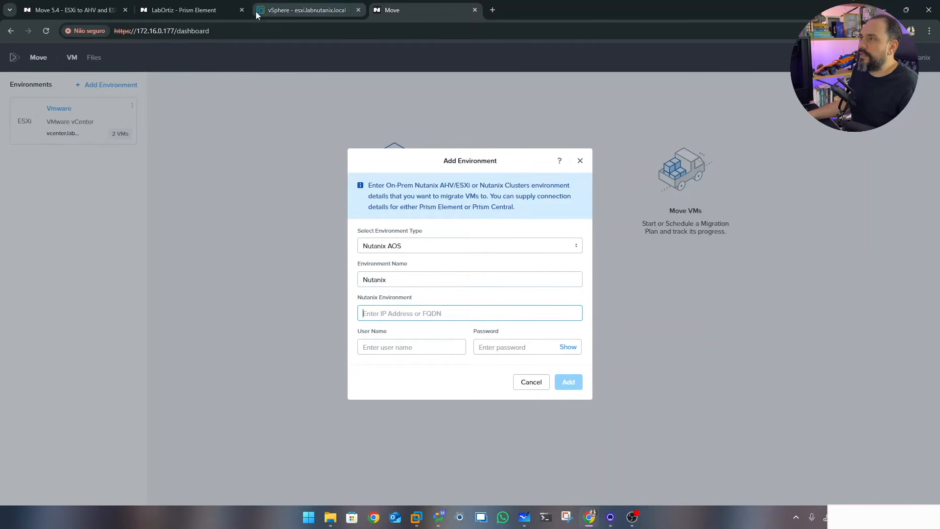
Copy the cluster hostname from the Prism Element page address and bring it to the address field
{"action": "left_click", "coordinate": [181, 10]}
{"action": "left_click_drag", "start_coordinate": [137, 30], "coordinate": [210, 31]}
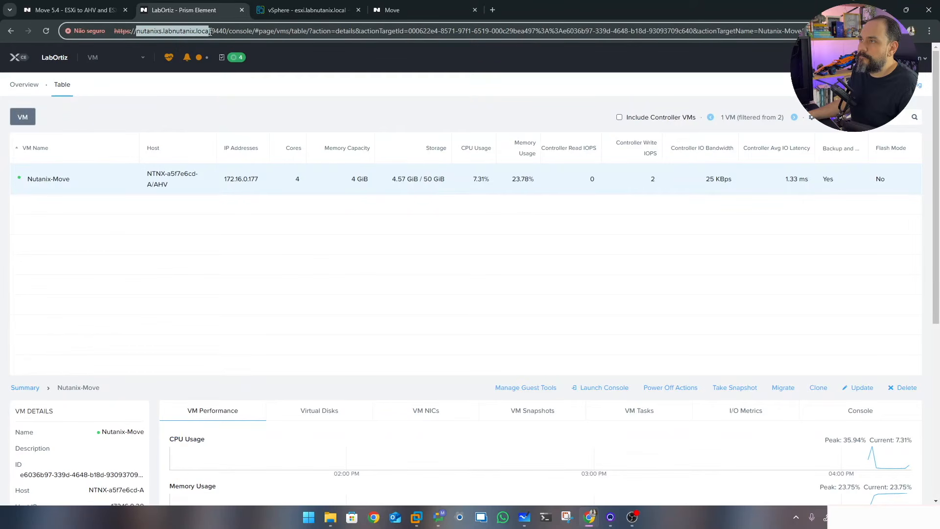
{"action": "right_click", "coordinate": [192, 35]}
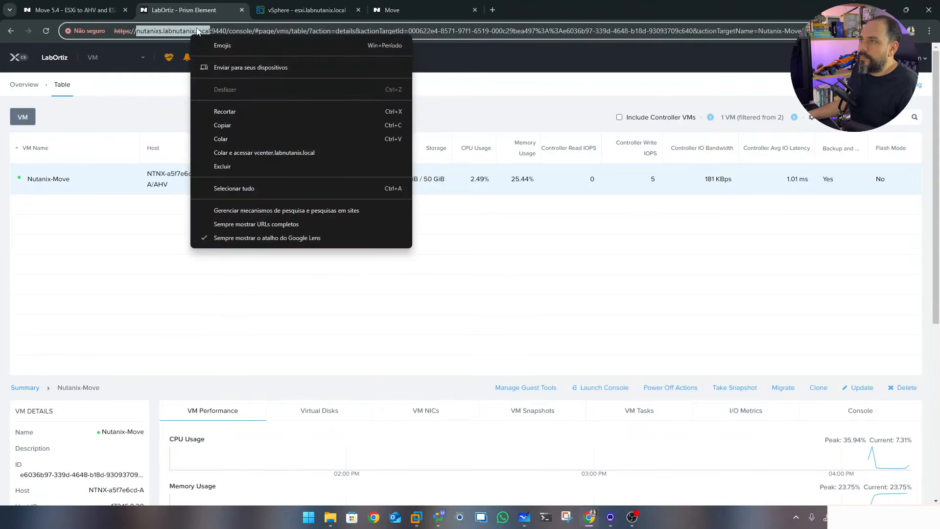
{"action": "left_click", "coordinate": [237, 121]}
{"action": "left_click", "coordinate": [401, 8]}
{"action": "right_click", "coordinate": [399, 313]}
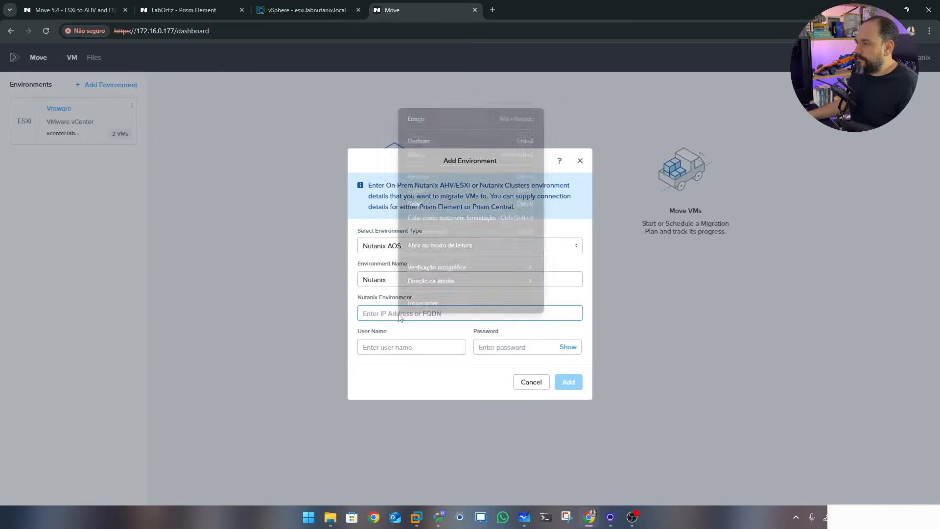
Paste the cluster hostname as the address, enter the admin user and password, and add the environment
{"action": "left_click", "coordinate": [415, 203]}
{"action": "left_click", "coordinate": [399, 347]}
{"action": "type", "text": "admin"}
{"action": "key", "text": "Tab"}
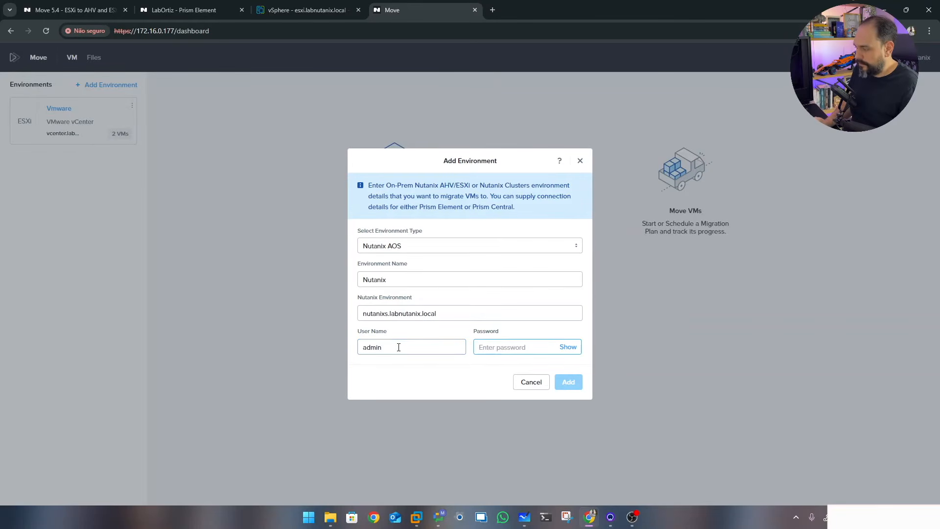
{"action": "type", "text": "••"}
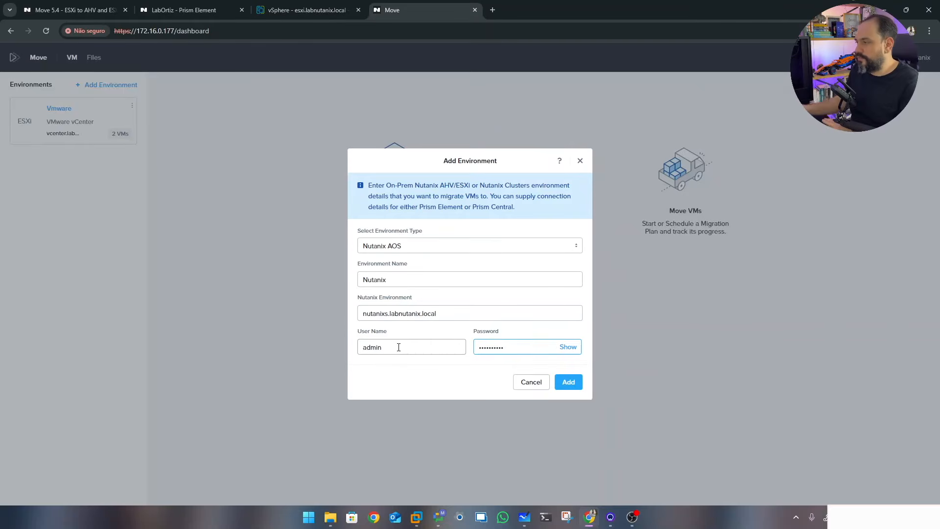
{"action": "left_click", "coordinate": [579, 381]}
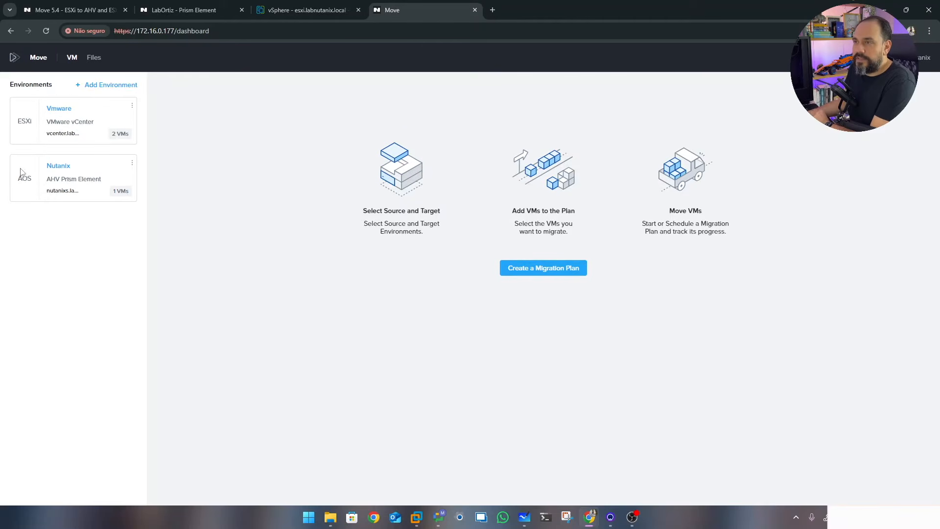
Highlight the new environment's AOS label and 1 VM count, then start a new migration plan
{"action": "left_click_drag", "start_coordinate": [20, 178], "coordinate": [37, 181]}
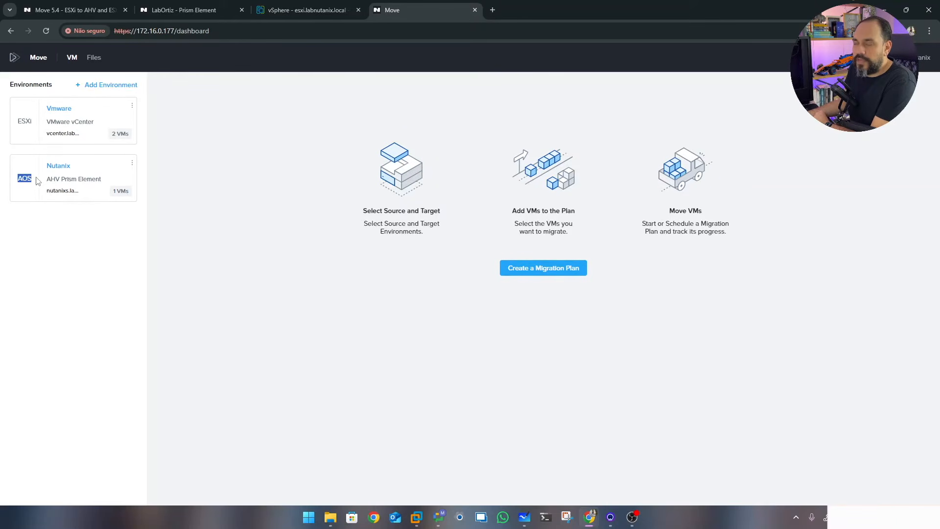
{"action": "left_click_drag", "start_coordinate": [112, 189], "coordinate": [134, 195]}
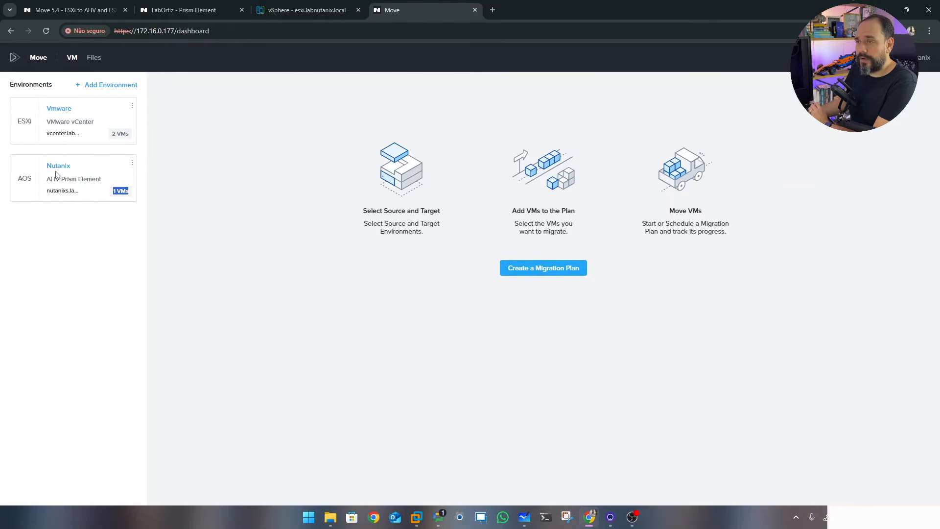
{"action": "left_click", "coordinate": [54, 215]}
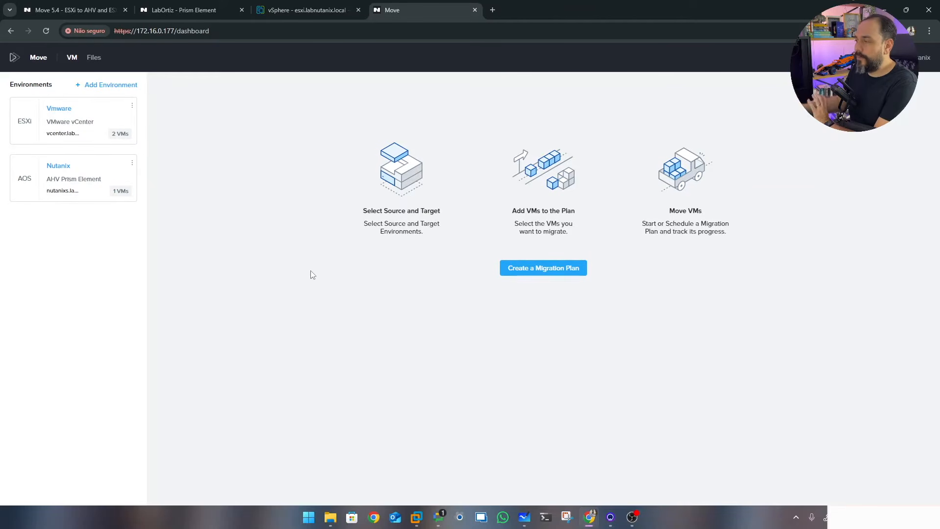
{"action": "left_click", "coordinate": [533, 276]}
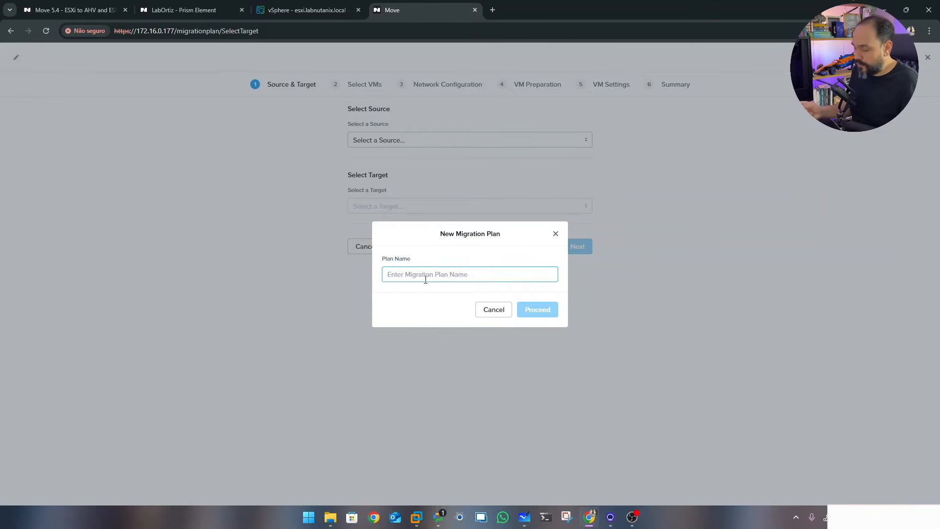
{"action": "type", "text": "Migration Plan"}
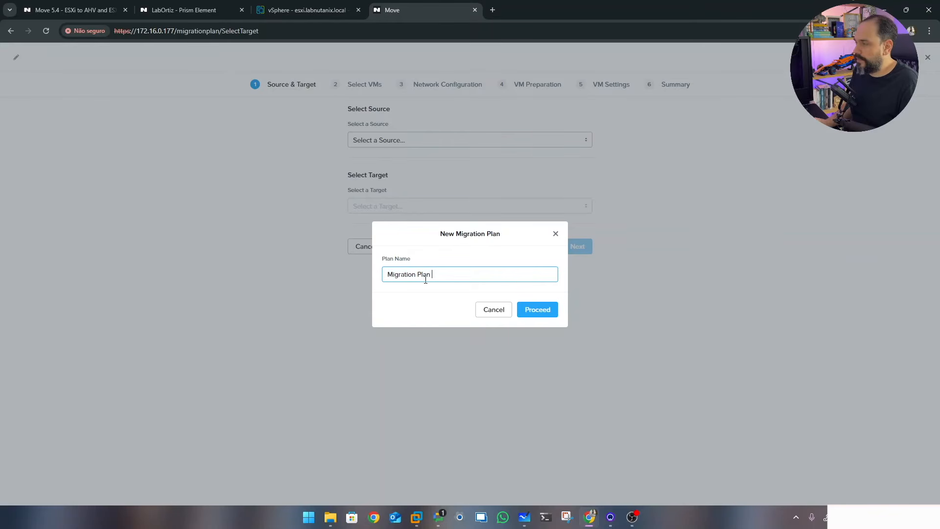
{"action": "type", "text": " Test"}
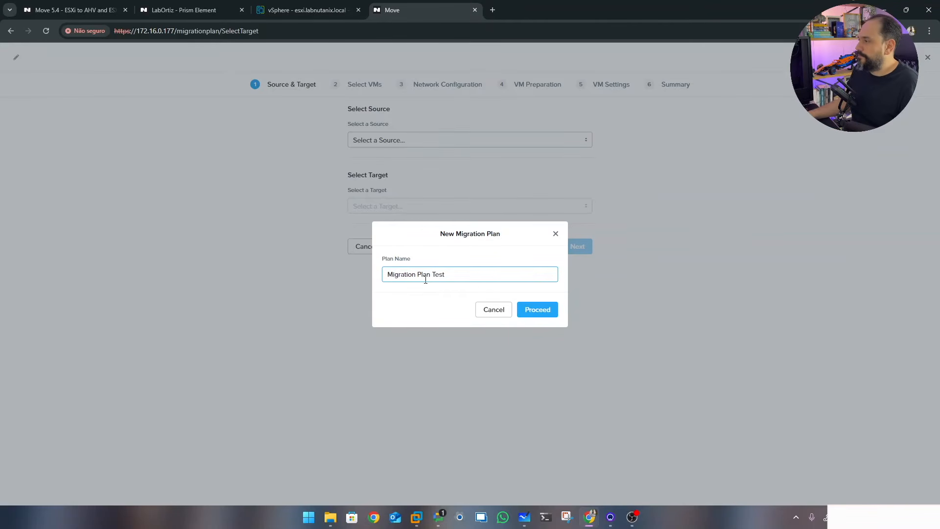
{"action": "left_click", "coordinate": [536, 311]}
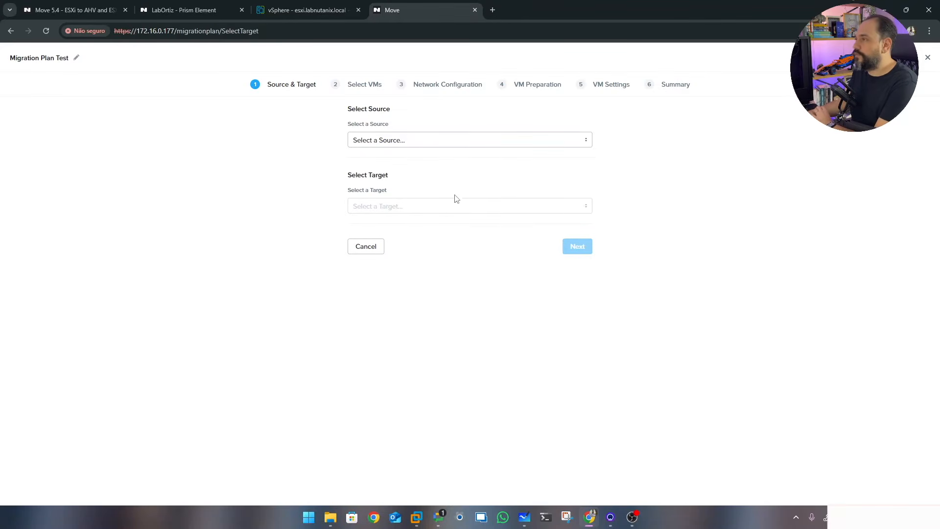
{"action": "left_click", "coordinate": [426, 142]}
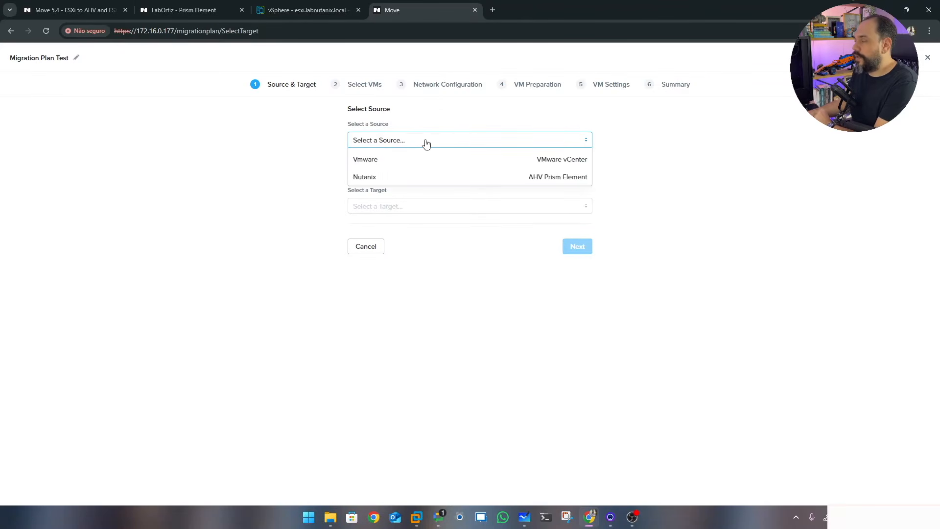
{"action": "left_click", "coordinate": [381, 162]}
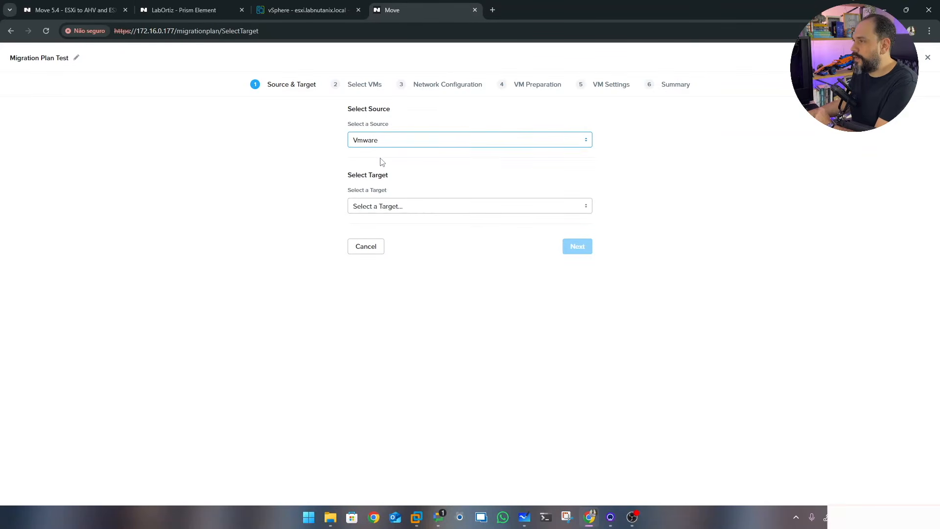
{"action": "left_click", "coordinate": [389, 211]}
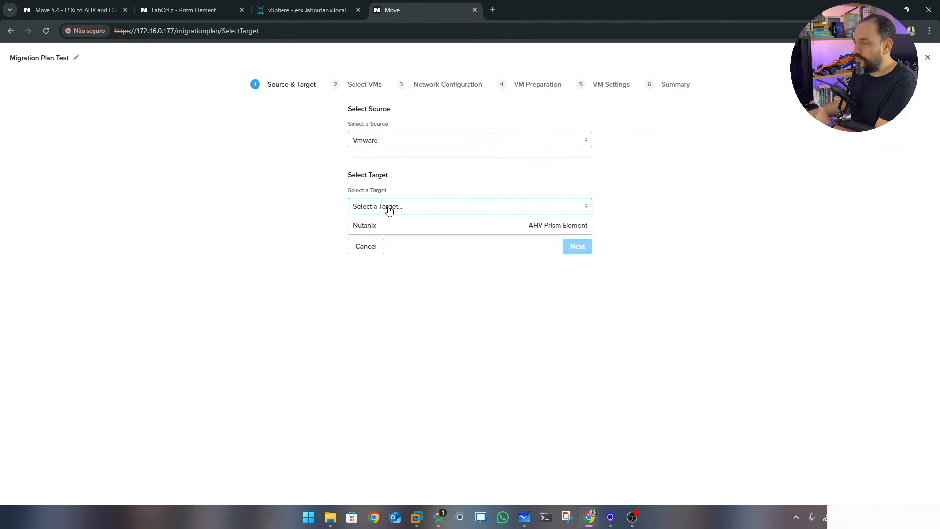
{"action": "left_click", "coordinate": [381, 225]}
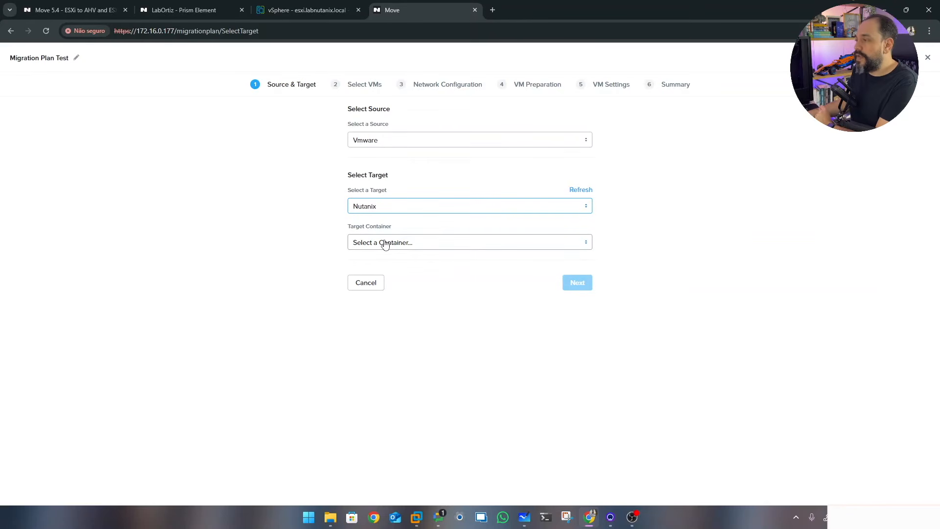
{"action": "left_click", "coordinate": [385, 243]}
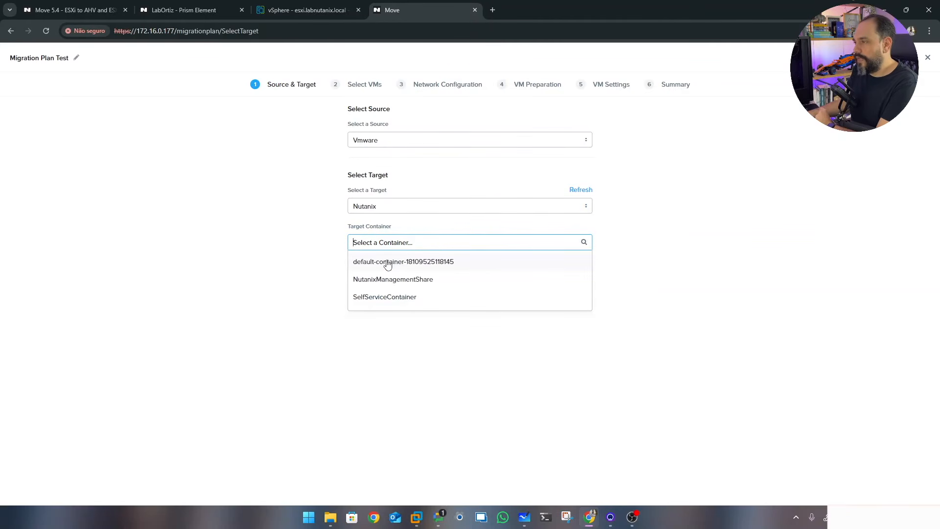
{"action": "left_click", "coordinate": [388, 263]}
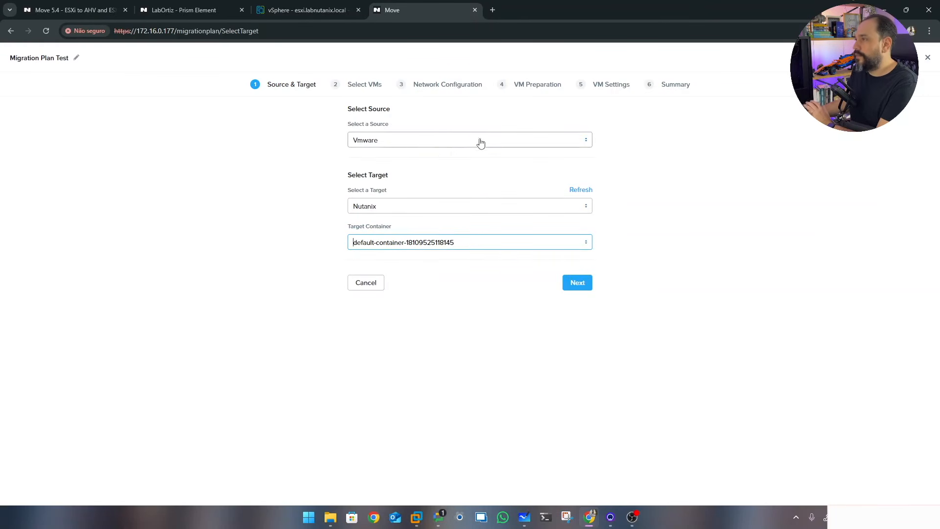
{"action": "left_click", "coordinate": [578, 284]}
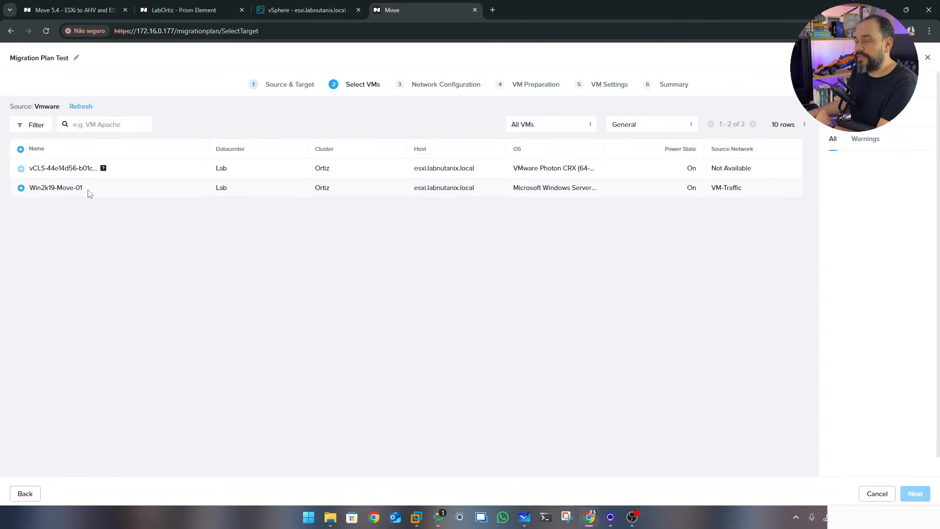
Check Win2k19-Move-01 in vSphere, then select it as the VM to migrate
{"action": "left_click", "coordinate": [299, 14]}
{"action": "left_click", "coordinate": [88, 177]}
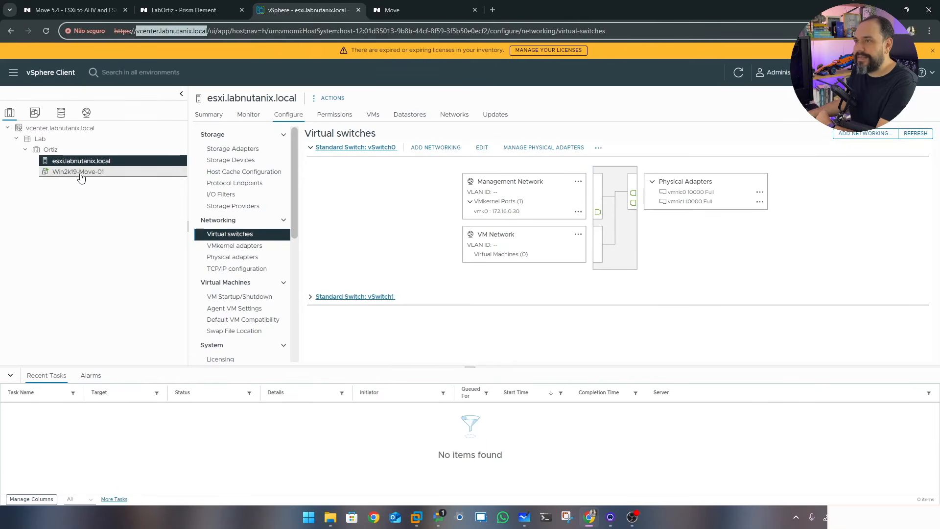
{"action": "left_click", "coordinate": [392, 10]}
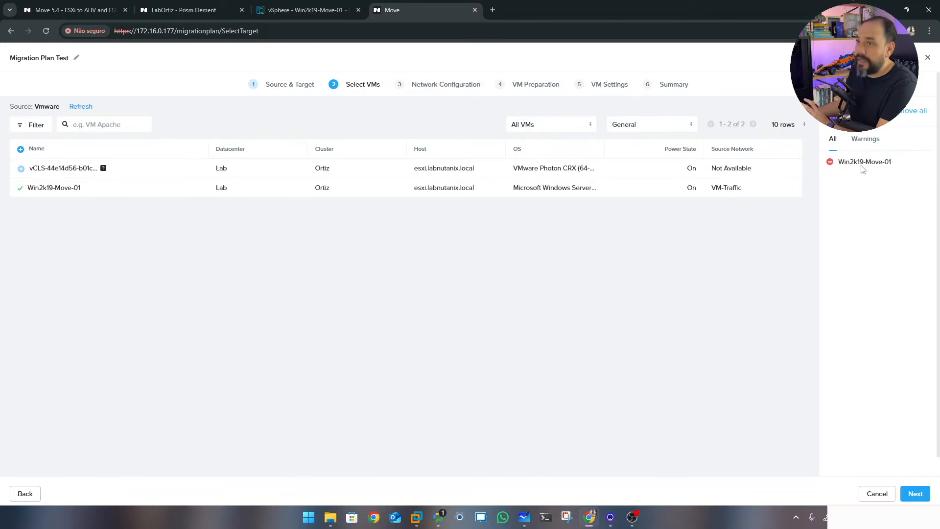
{"action": "left_click", "coordinate": [830, 162]}
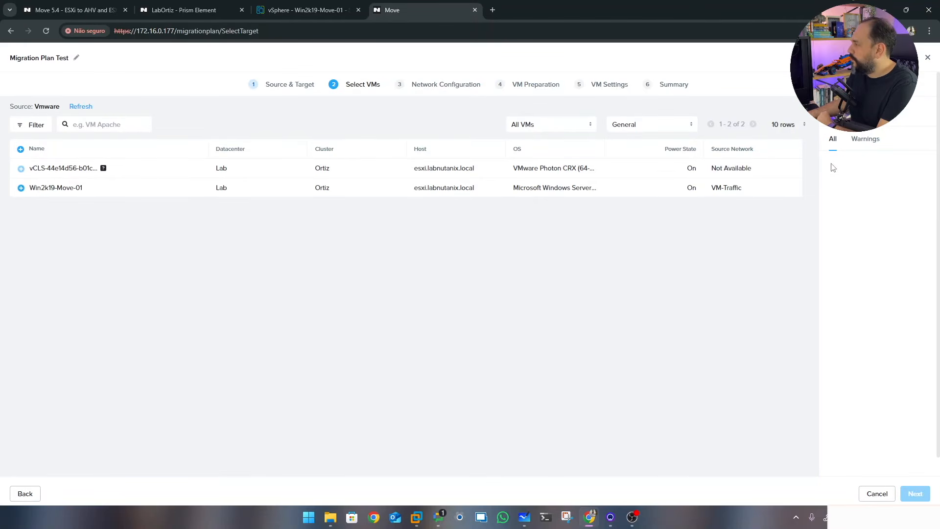
{"action": "left_click", "coordinate": [21, 190]}
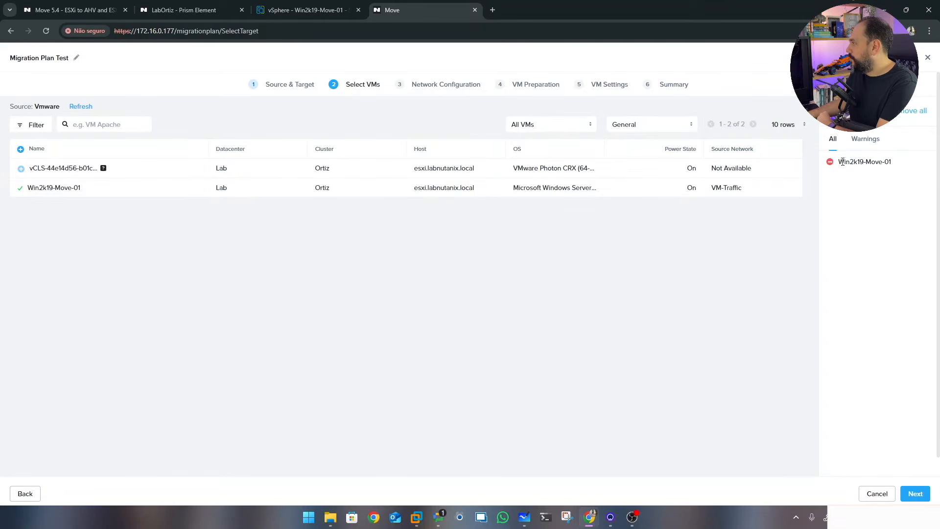
{"action": "left_click", "coordinate": [865, 143]}
{"action": "left_click", "coordinate": [835, 142]}
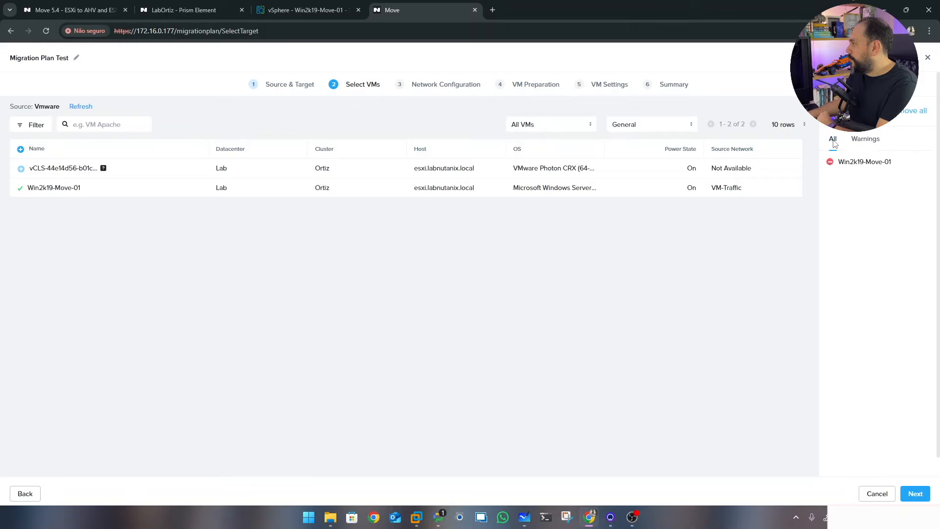
{"action": "left_click", "coordinate": [915, 495]}
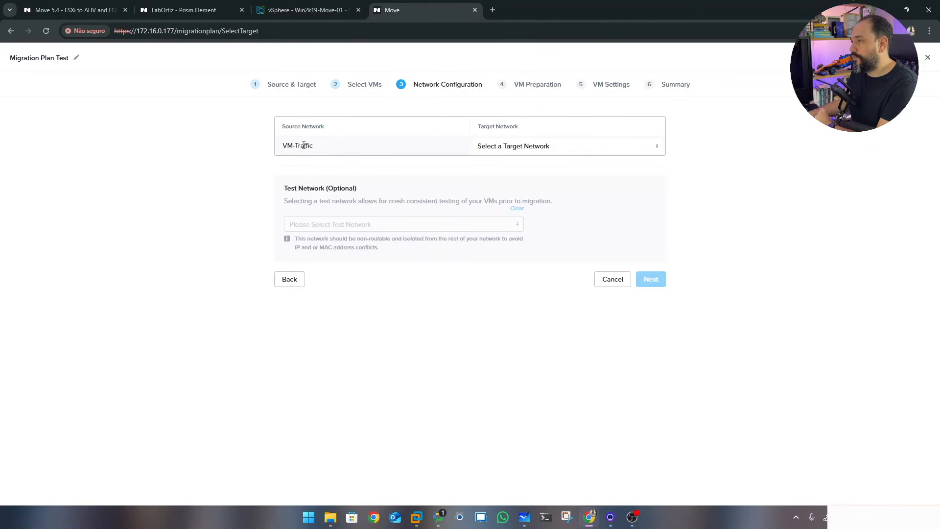
Map the VM-Traffic network to VLAN0 on the target
{"action": "left_click", "coordinate": [547, 147]}
{"action": "left_click", "coordinate": [500, 167]}
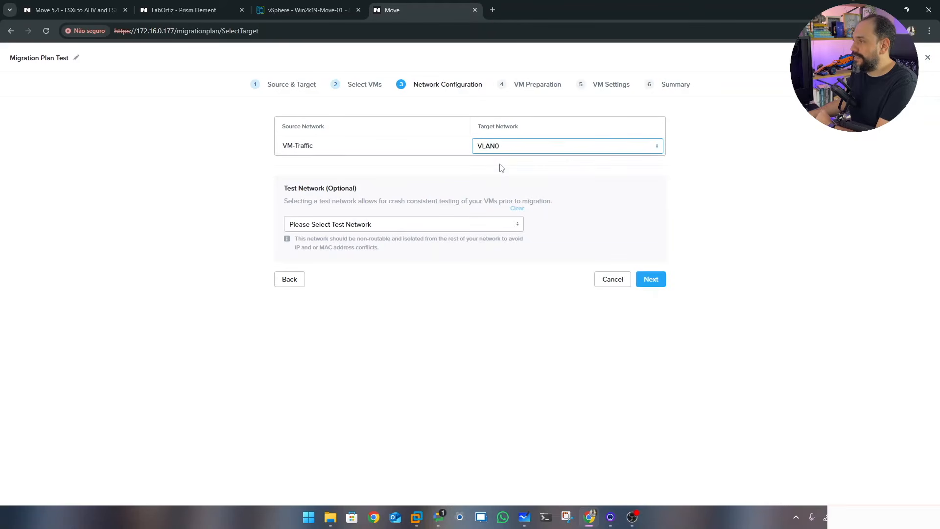
{"action": "left_click", "coordinate": [654, 282]}
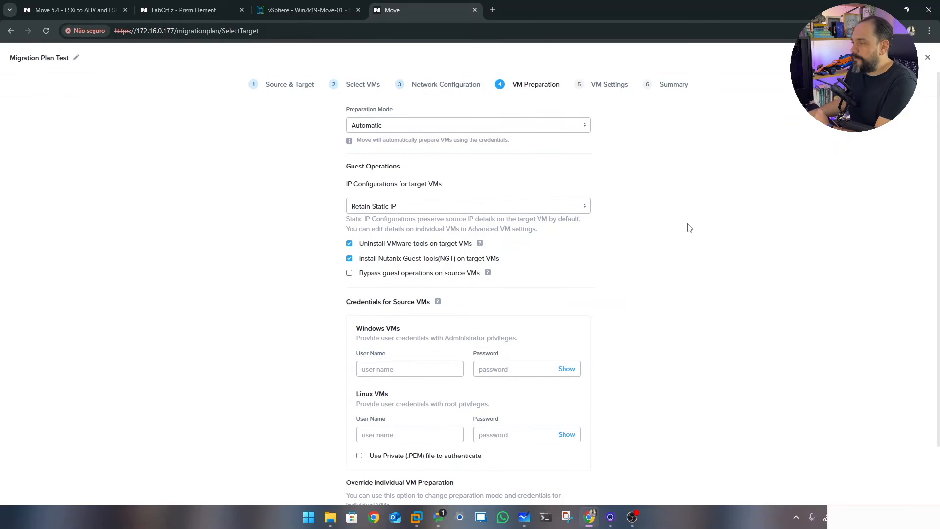
Enter the Windows administrator user name and password for the source VMs and proceed to VM settings
{"action": "scroll", "coordinate": [698, 228], "scroll_direction": "down", "scroll_amount": 1}
{"action": "left_click", "coordinate": [411, 321]}
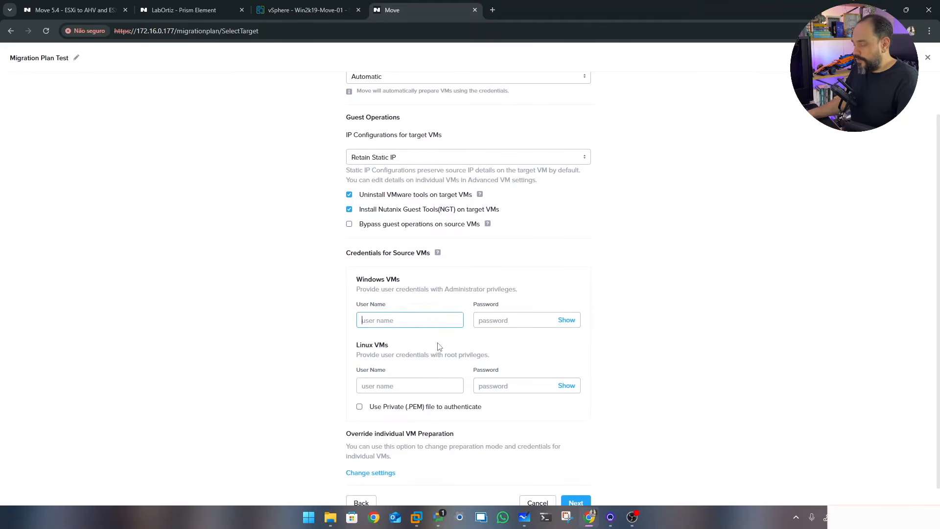
{"action": "type", "text": "adminitrador"}
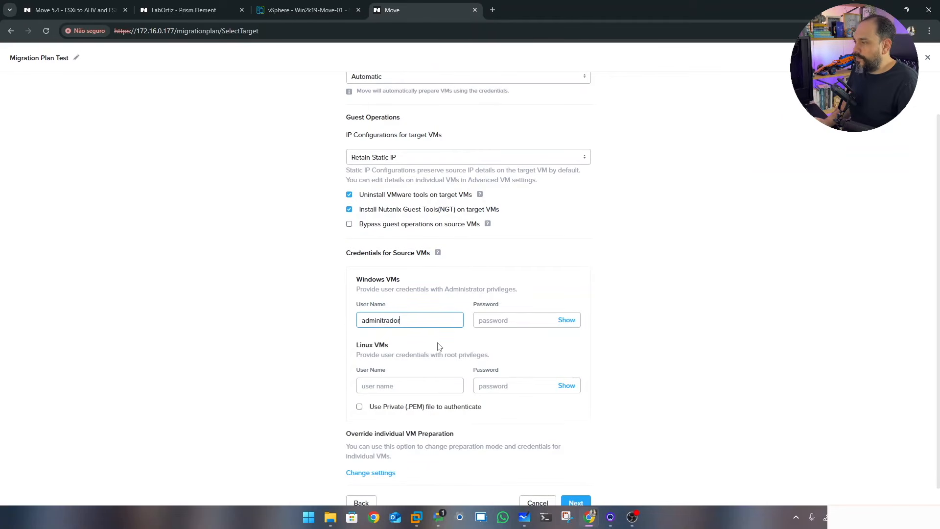
{"action": "key", "text": "Tab"}
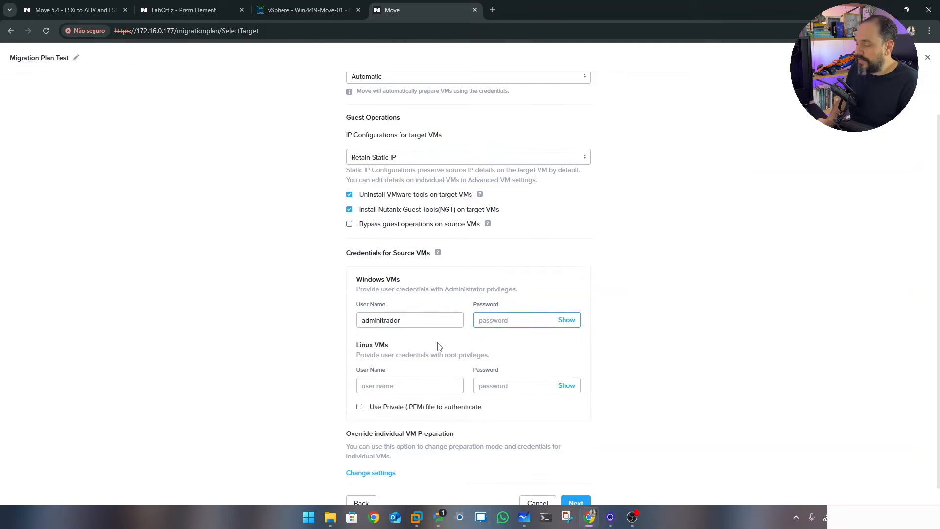
{"action": "type", "text": "***"}
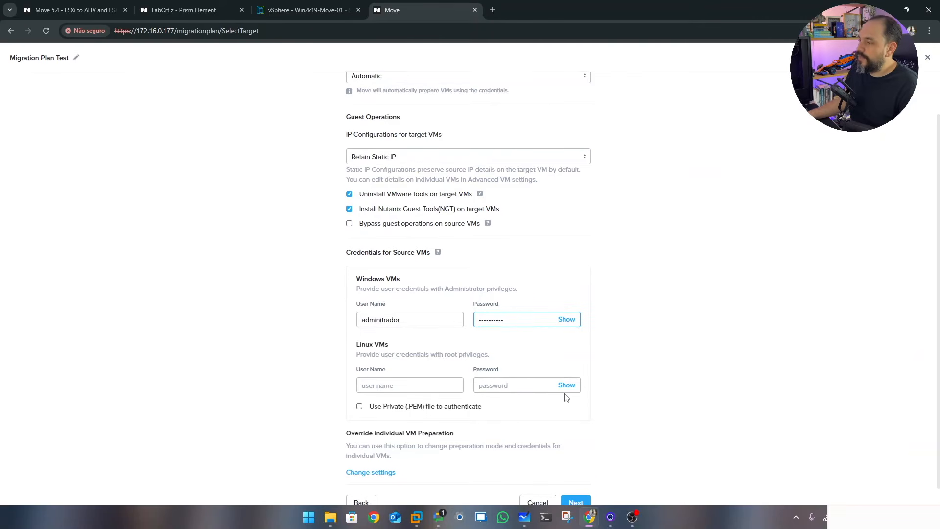
{"action": "scroll", "coordinate": [567, 397], "scroll_direction": "down", "scroll_amount": 1}
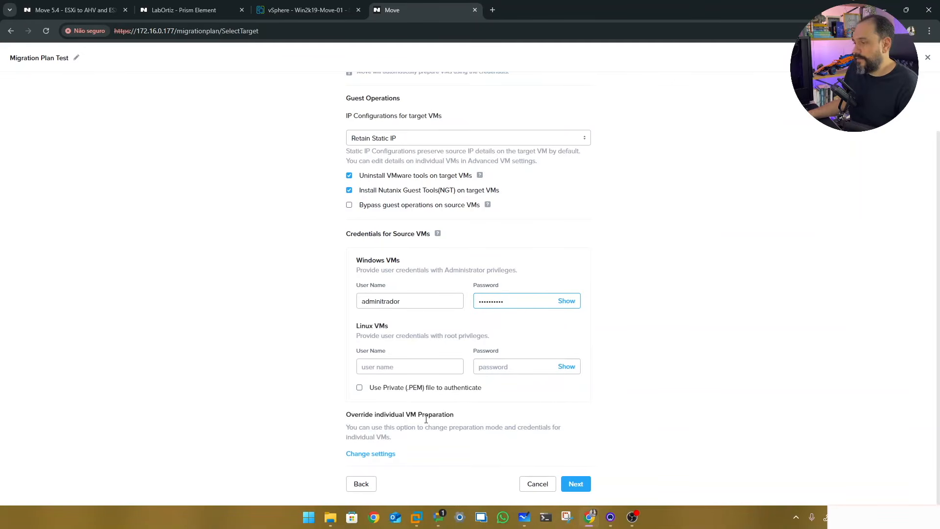
{"action": "left_click", "coordinate": [578, 484]}
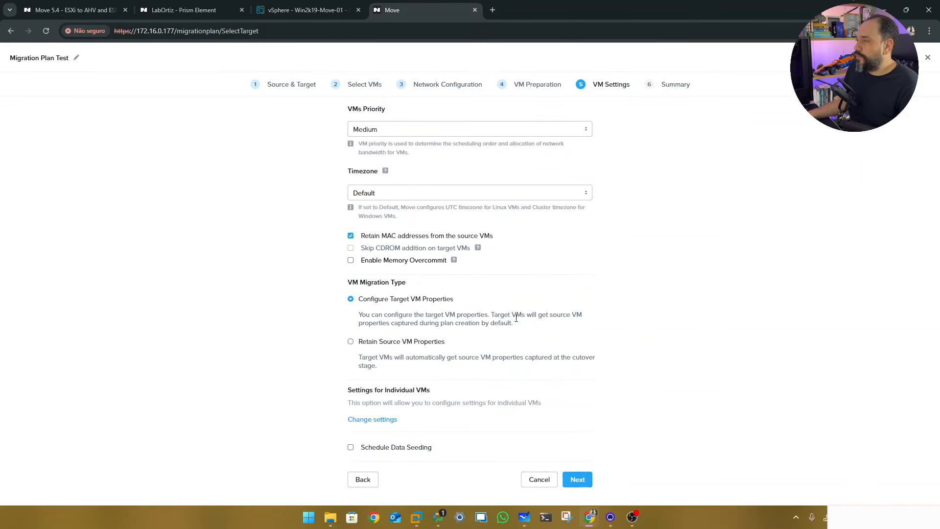
Leave VM priority at Medium with default VM settings and advance to the Summary step
{"action": "left_click", "coordinate": [435, 133]}
{"action": "left_click", "coordinate": [436, 135]}
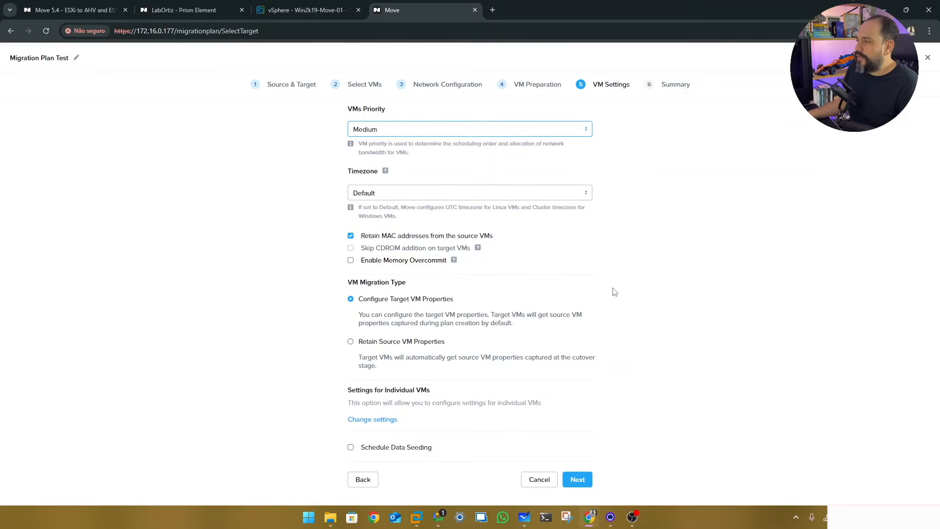
{"action": "left_click_drag", "start_coordinate": [375, 315], "coordinate": [462, 316]}
{"action": "left_click", "coordinate": [578, 480]}
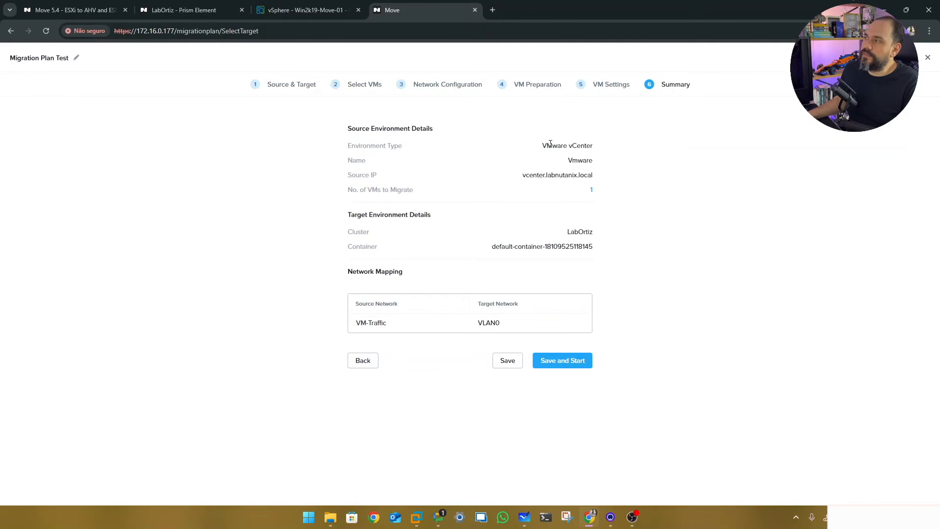
Review the summary's source, target and VM-Traffic to VLAN0 mapping, then save the plan unstarted
{"action": "left_click_drag", "start_coordinate": [547, 146], "coordinate": [603, 179]}
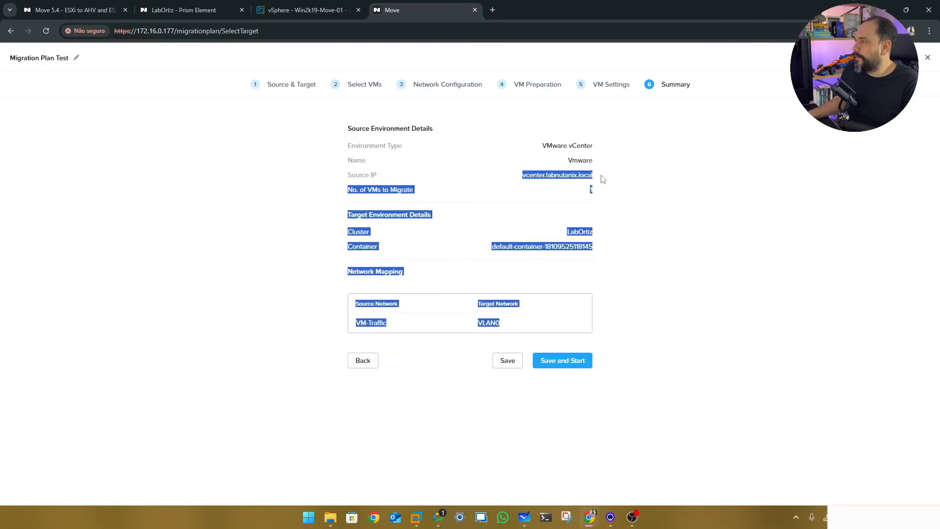
{"action": "left_click", "coordinate": [609, 183]}
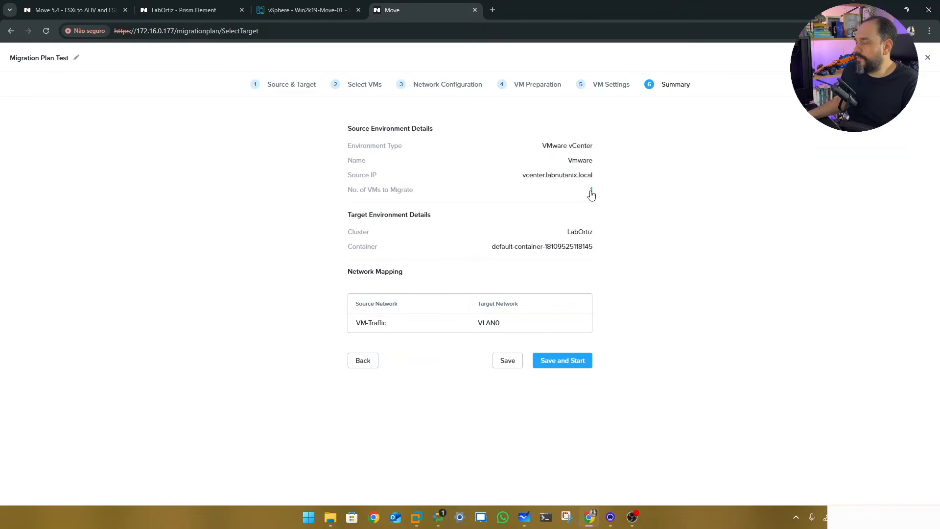
{"action": "left_click_drag", "start_coordinate": [558, 242], "coordinate": [606, 248]}
{"action": "left_click", "coordinate": [607, 248]}
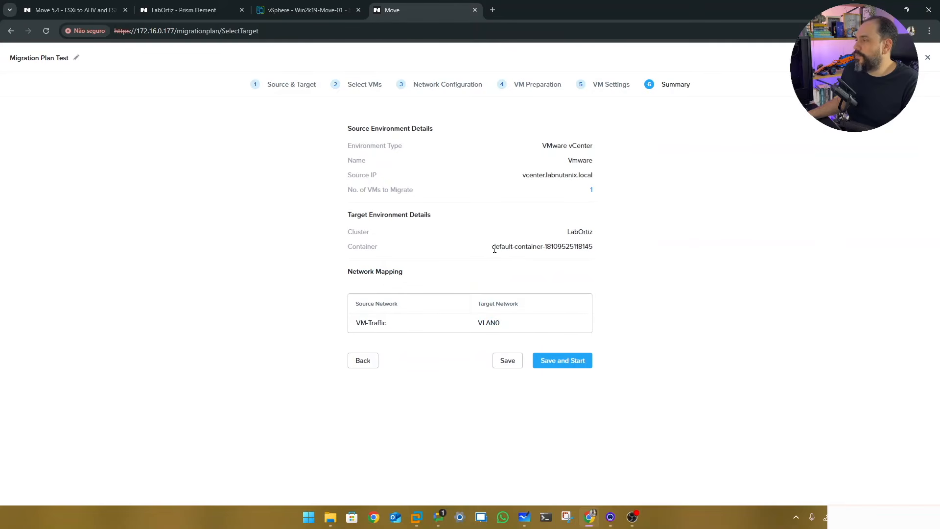
{"action": "left_click_drag", "start_coordinate": [495, 248], "coordinate": [606, 252]}
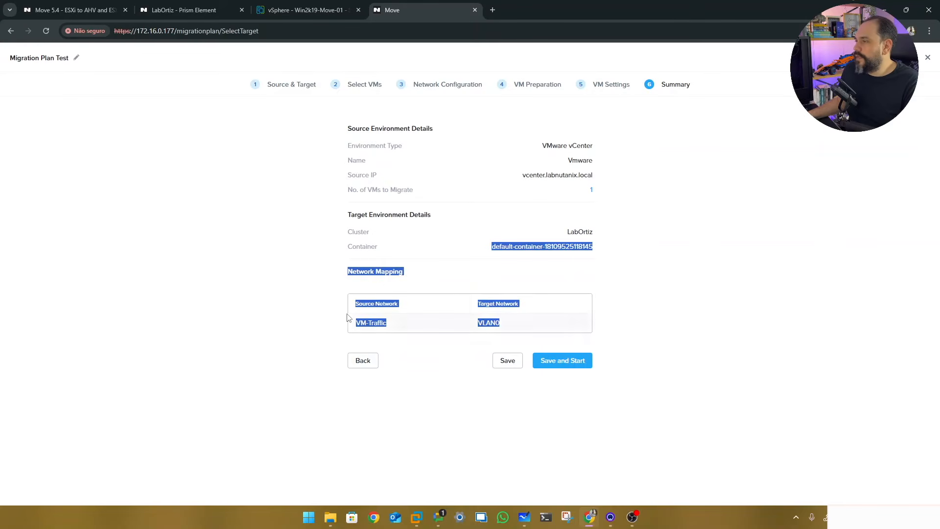
{"action": "left_click", "coordinate": [328, 326]}
{"action": "left_click_drag", "start_coordinate": [357, 321], "coordinate": [383, 325]}
{"action": "left_click_drag", "start_coordinate": [478, 323], "coordinate": [509, 328]}
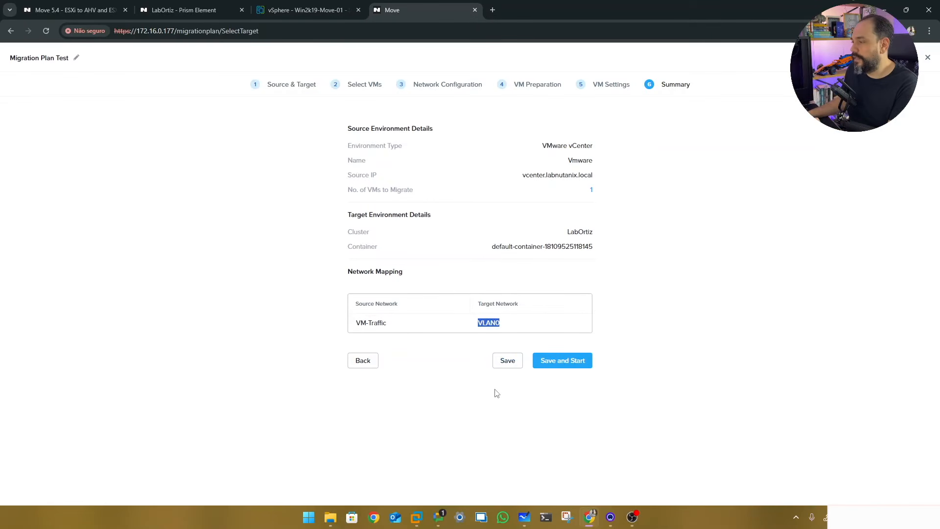
{"action": "left_click", "coordinate": [506, 361]}
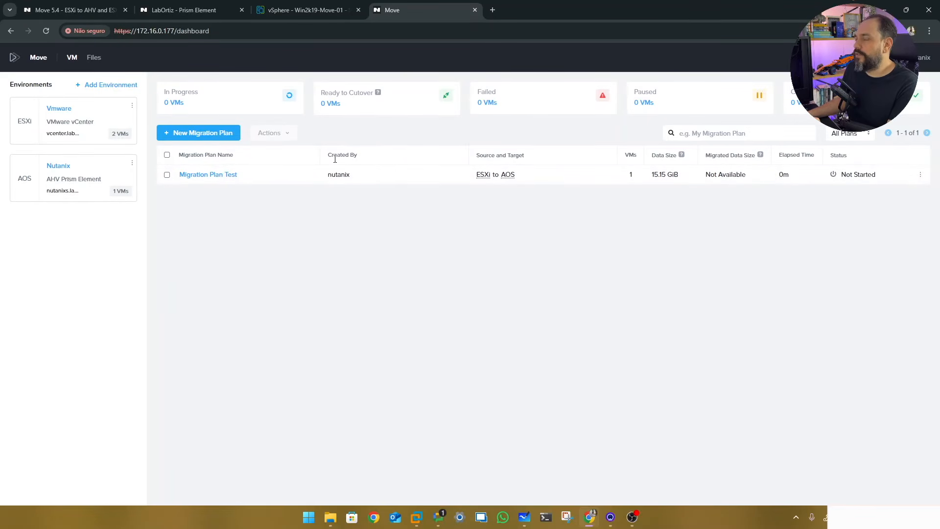
Check the saved plan's 15.15 GiB size and Not Started status, then view Win2k19-Move-01 in vSphere
{"action": "mouse_move", "coordinate": [481, 178]}
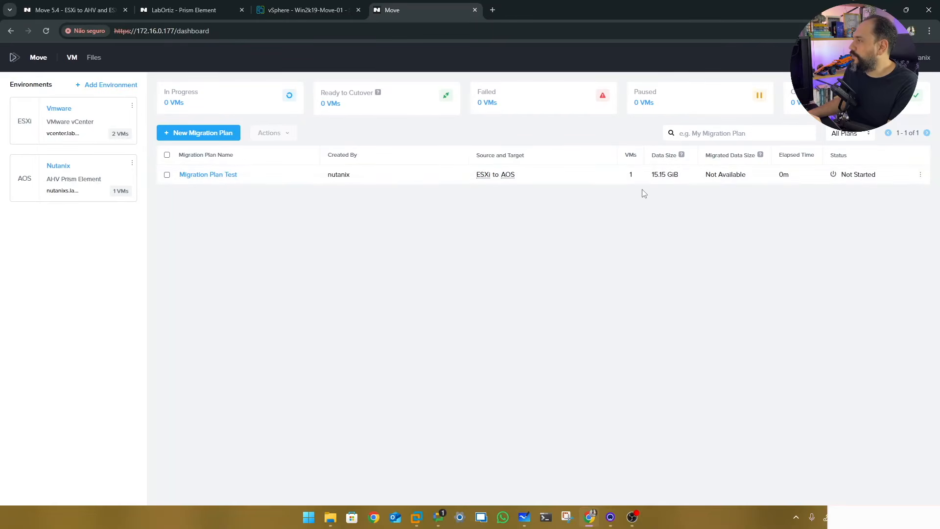
{"action": "left_click_drag", "start_coordinate": [651, 174], "coordinate": [683, 175]}
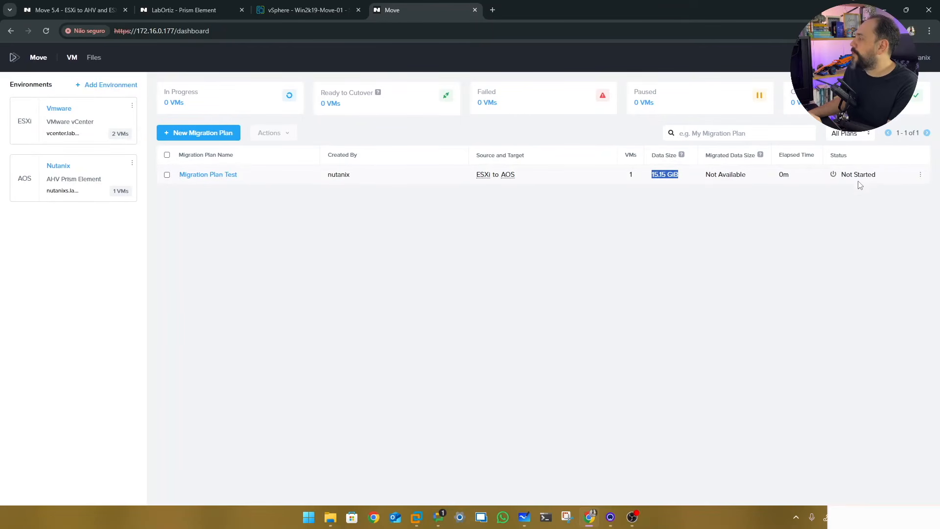
{"action": "left_click_drag", "start_coordinate": [880, 174], "coordinate": [839, 176]}
{"action": "left_click", "coordinate": [832, 234]}
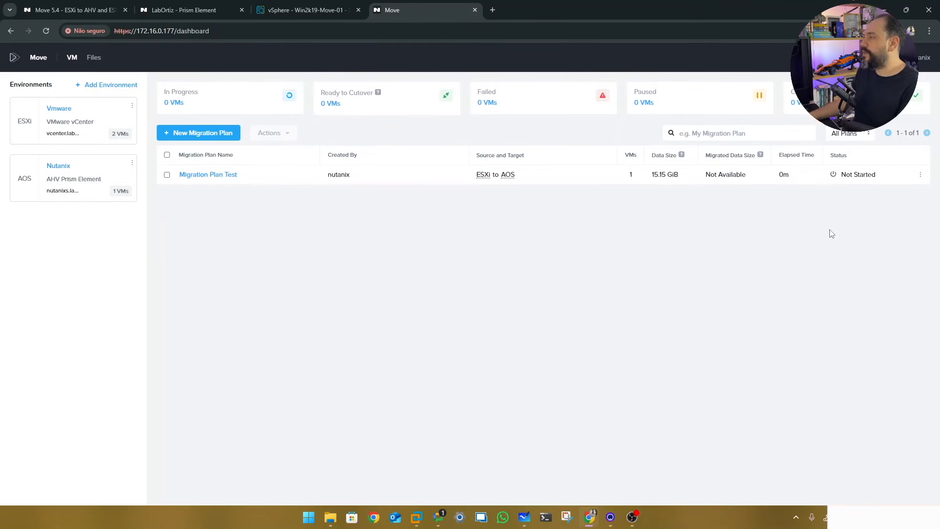
{"action": "left_click", "coordinate": [304, 10]}
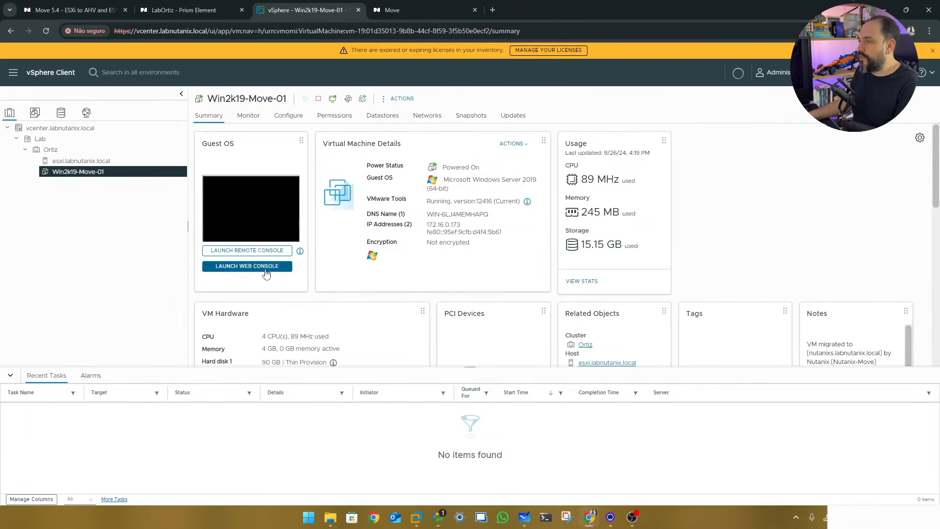
Glance at the VM table in Prism Element, then go back to the Move dashboard
{"action": "left_click", "coordinate": [186, 11]}
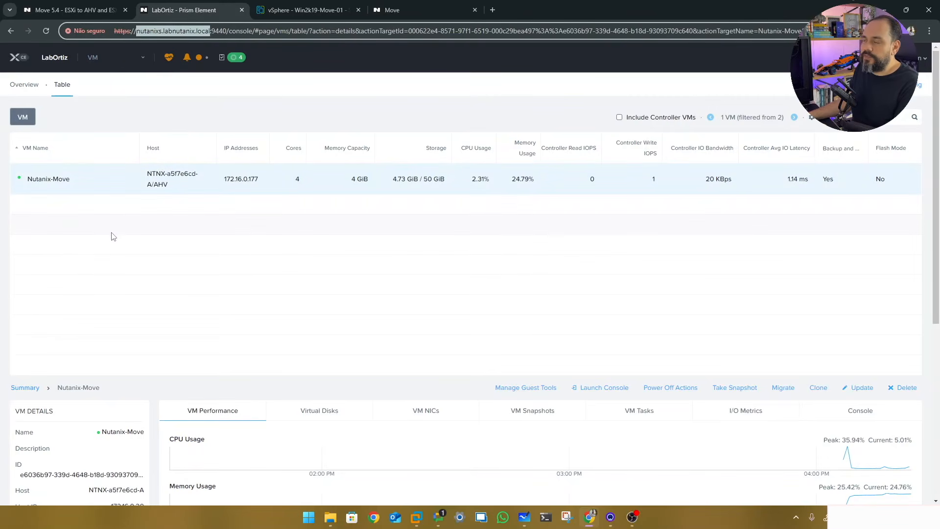
{"action": "left_click", "coordinate": [406, 10]}
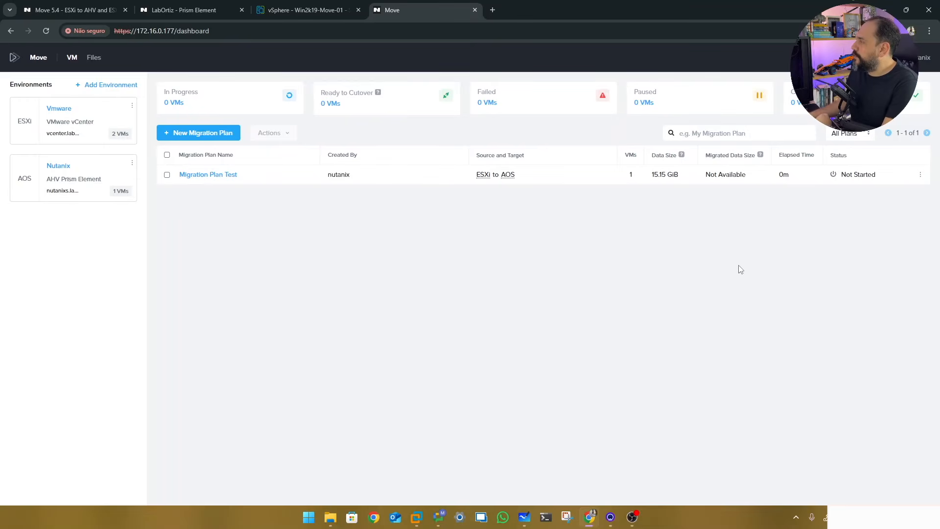
Start Migration Plan Test from its row menu and open its In Progress page
{"action": "left_click", "coordinate": [920, 175]}
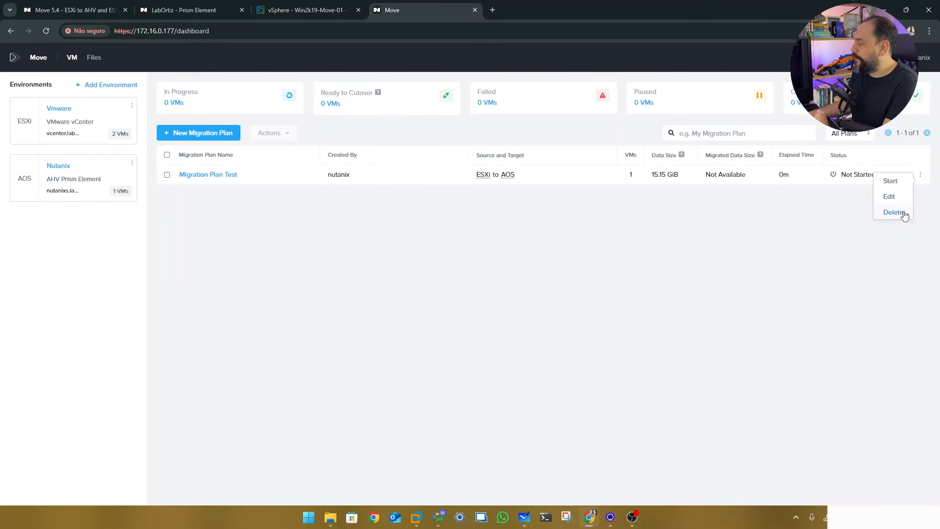
{"action": "left_click", "coordinate": [891, 183]}
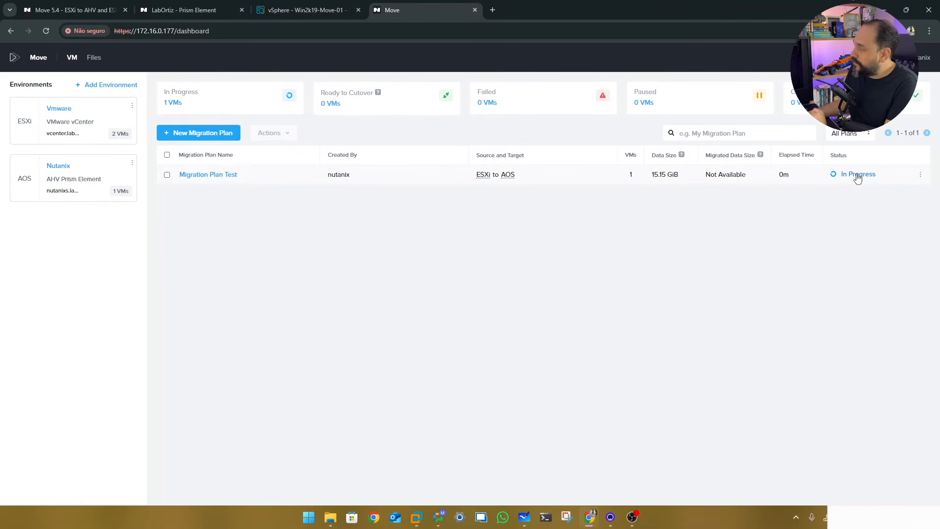
{"action": "left_click", "coordinate": [858, 177]}
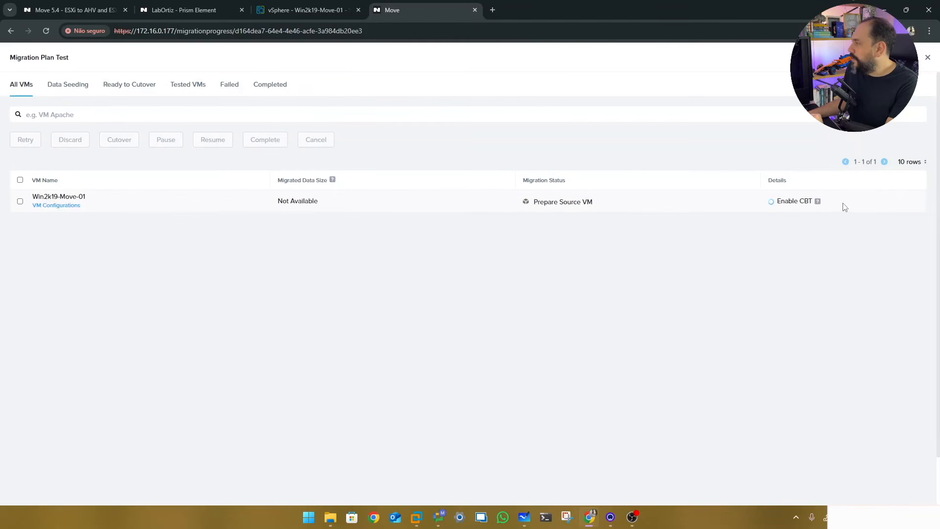
Track Win2k19-Move-01 through Prepare Source VM and Prepare Target Cluster into Seeding Data at 7.9%
{"action": "mouse_move", "coordinate": [818, 204]}
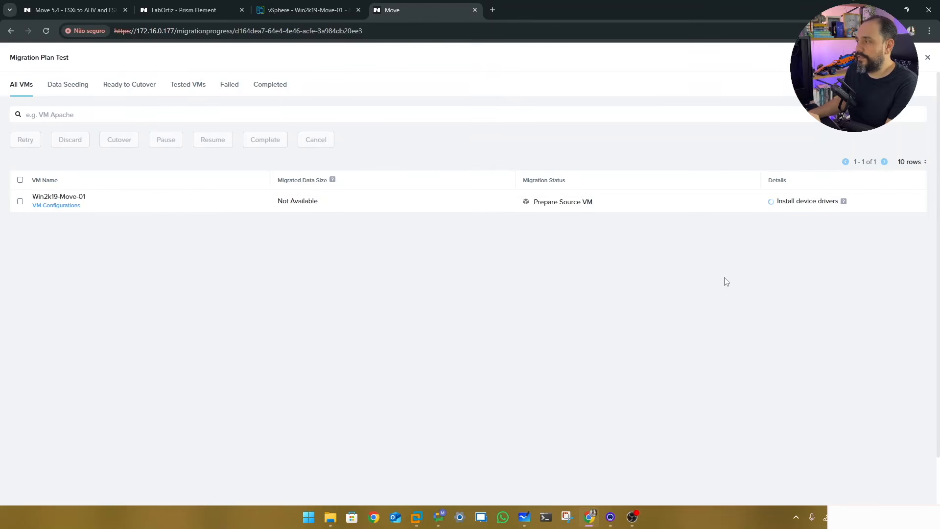
{"action": "left_click_drag", "start_coordinate": [535, 203], "coordinate": [598, 204]}
{"action": "left_click", "coordinate": [647, 243]}
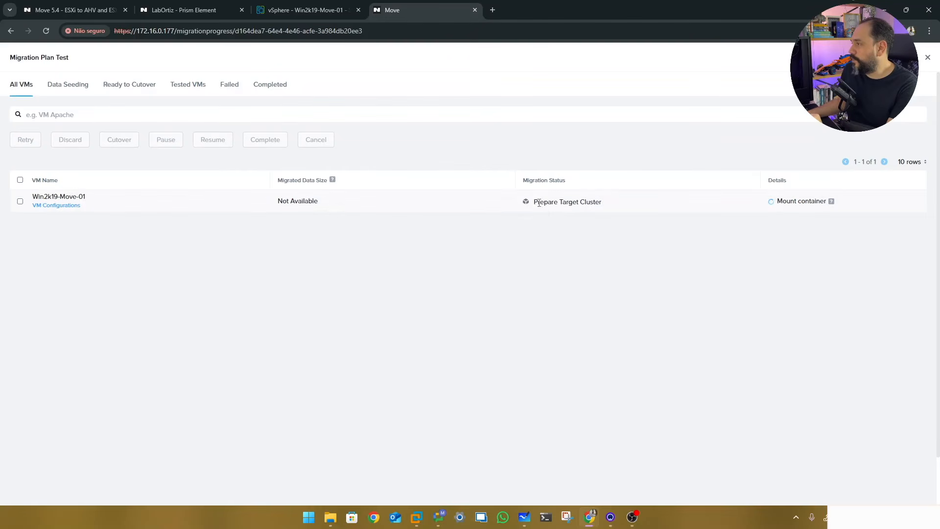
{"action": "left_click_drag", "start_coordinate": [536, 202], "coordinate": [603, 203]}
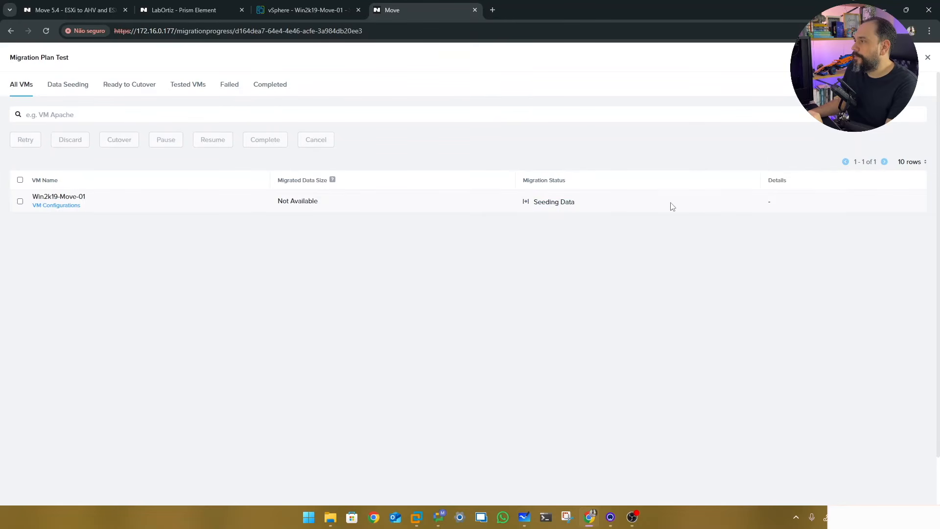
{"action": "left_click_drag", "start_coordinate": [535, 201], "coordinate": [576, 203]}
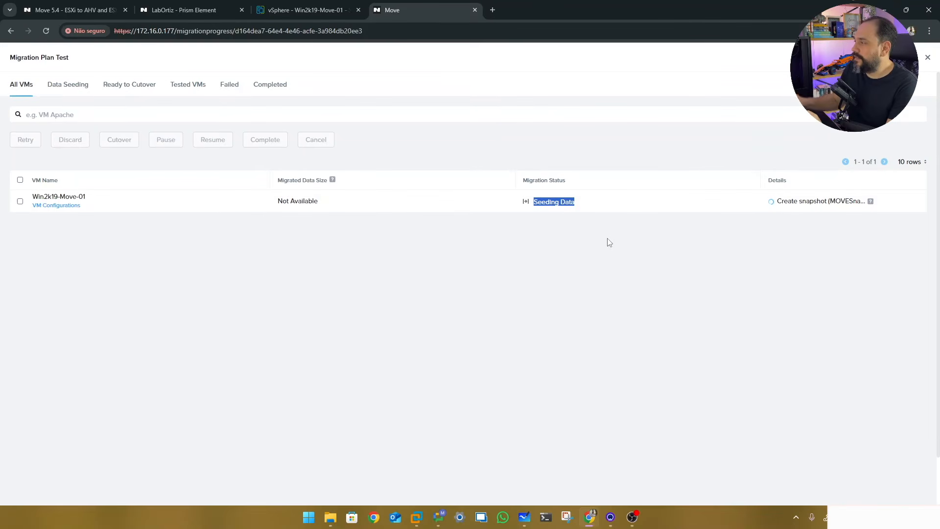
{"action": "mouse_move", "coordinate": [871, 202]}
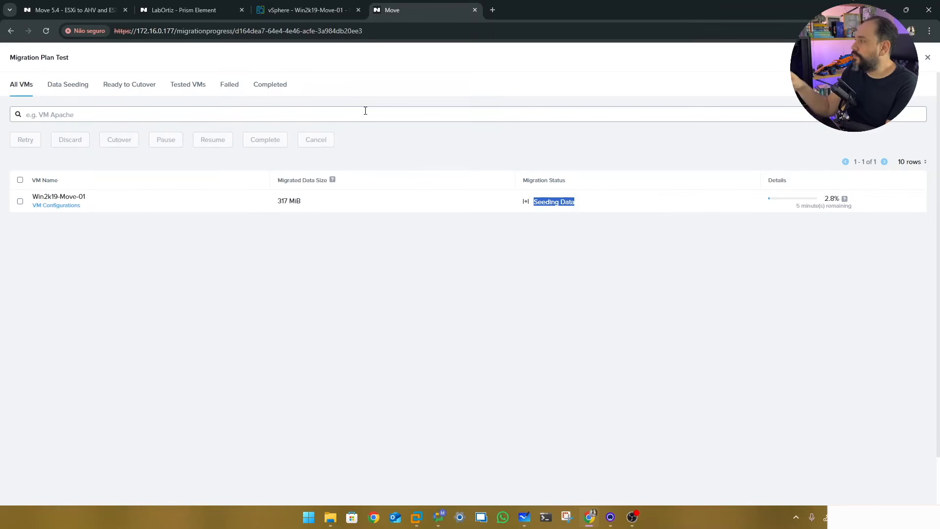
{"action": "double_click", "coordinate": [829, 200]}
{"action": "left_click_drag", "start_coordinate": [797, 205], "coordinate": [852, 207]}
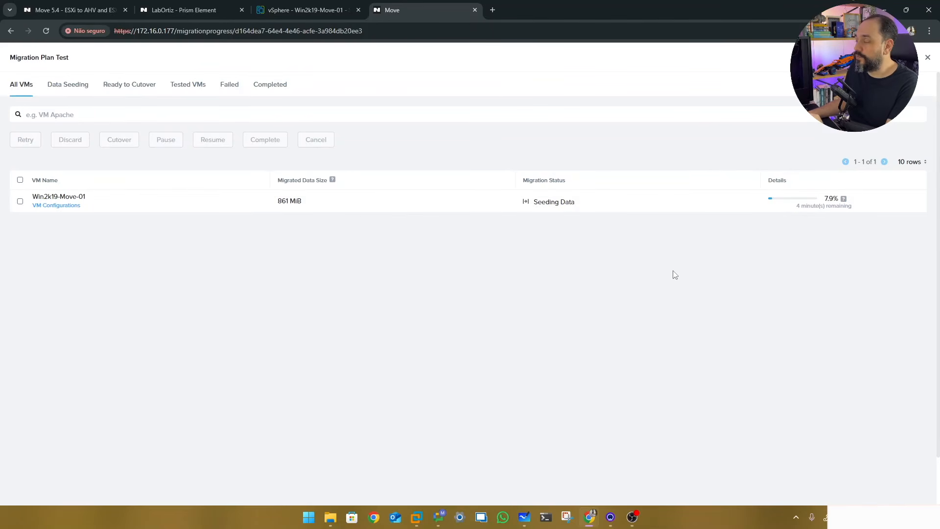
Check the new snapshot task in vSphere and Prism Element's VMs, then return to Move's seeding progress
{"action": "left_click", "coordinate": [286, 11]}
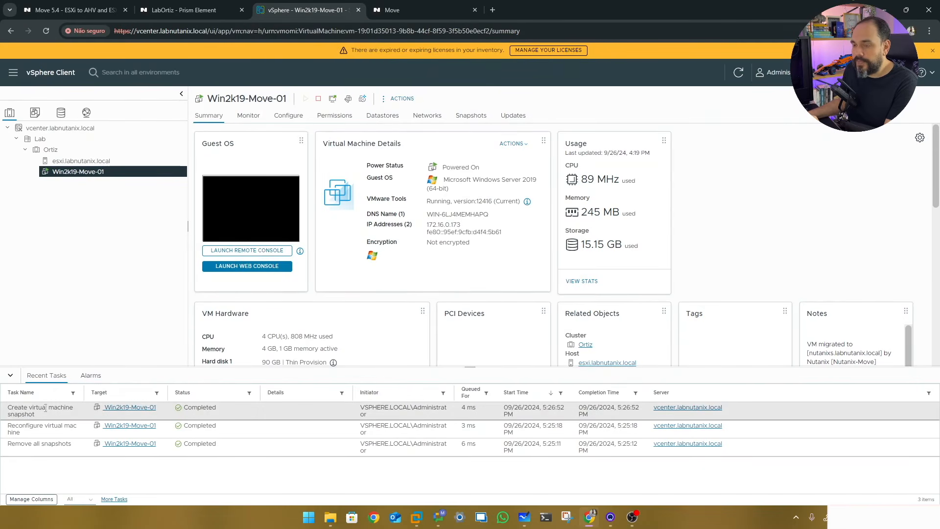
{"action": "left_click_drag", "start_coordinate": [9, 409], "coordinate": [43, 417]}
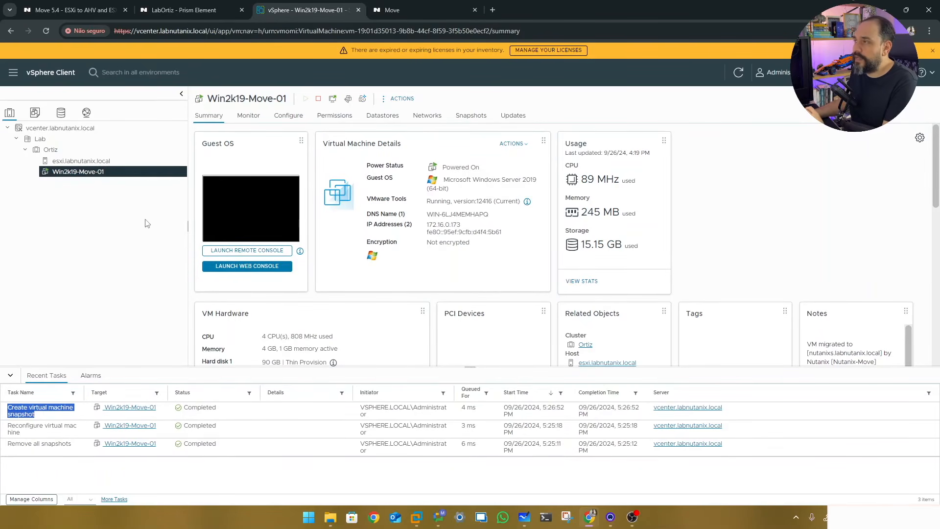
{"action": "left_click", "coordinate": [198, 11]}
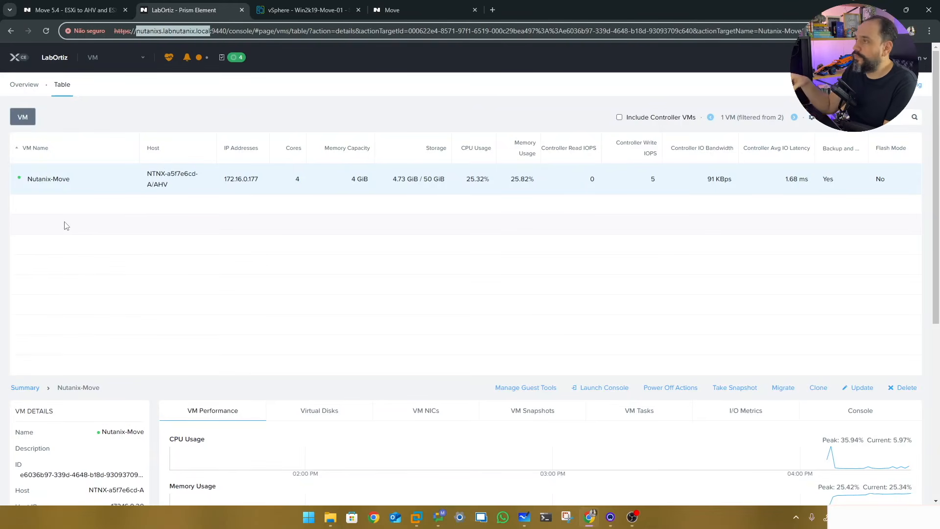
{"action": "left_click", "coordinate": [415, 11]}
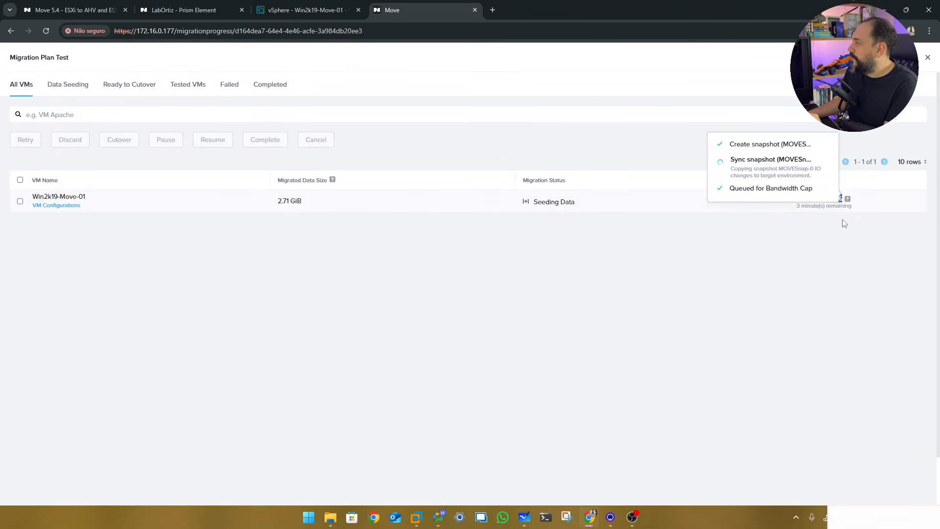
Watch Win2k19-Move-01 reach Ready to Cutover, noting the estimated cutover time and periodic sync details
{"action": "mouse_move", "coordinate": [849, 200]}
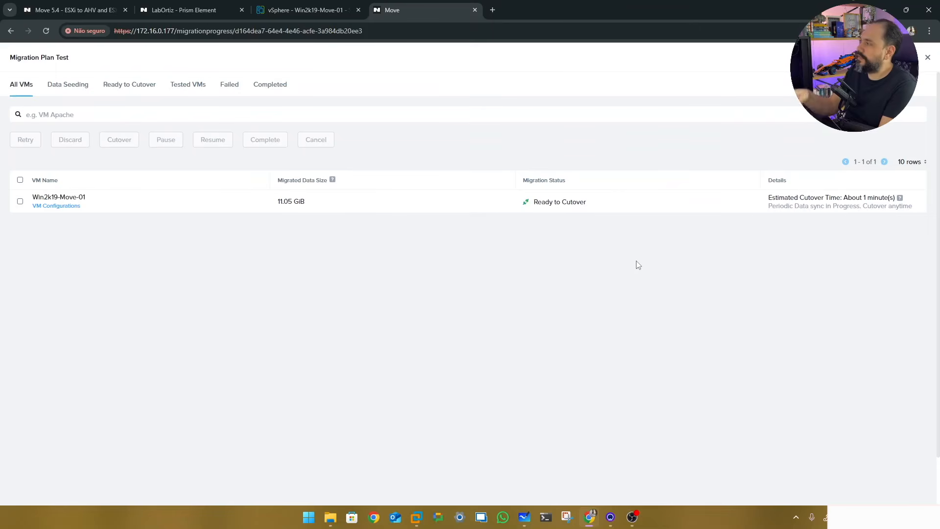
{"action": "left_click_drag", "start_coordinate": [768, 202], "coordinate": [879, 199]}
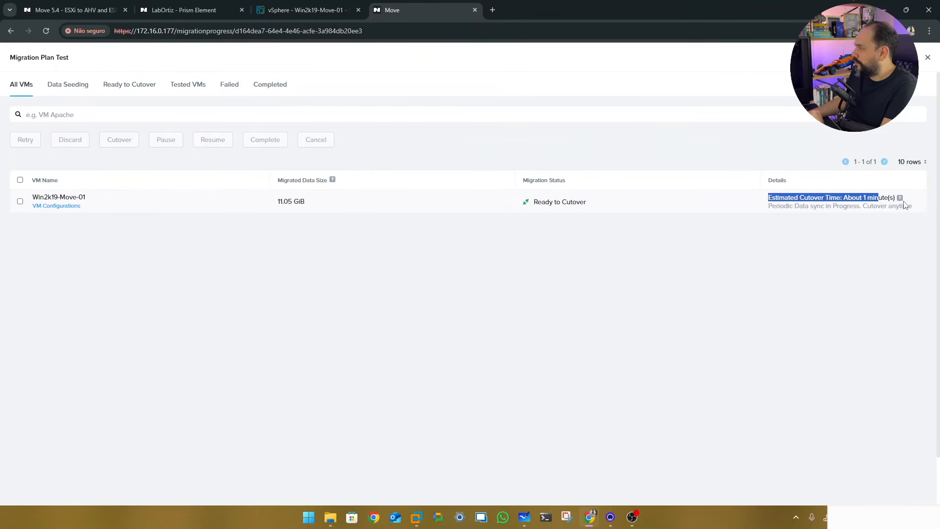
{"action": "left_click", "coordinate": [723, 297]}
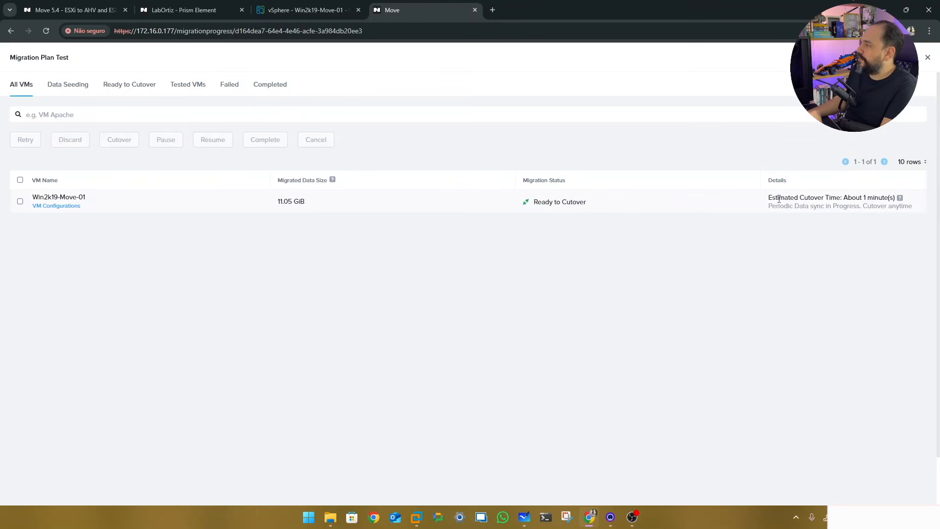
{"action": "left_click_drag", "start_coordinate": [772, 207], "coordinate": [817, 212]}
{"action": "left_click", "coordinate": [822, 248]}
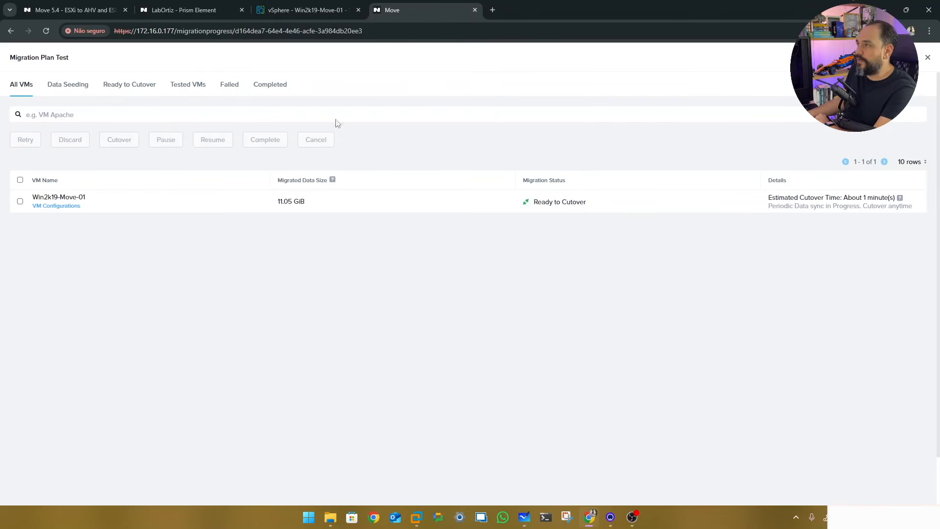
Briefly open and close the source VM's web console in vSphere, then view Prism Element
{"action": "left_click", "coordinate": [298, 11]}
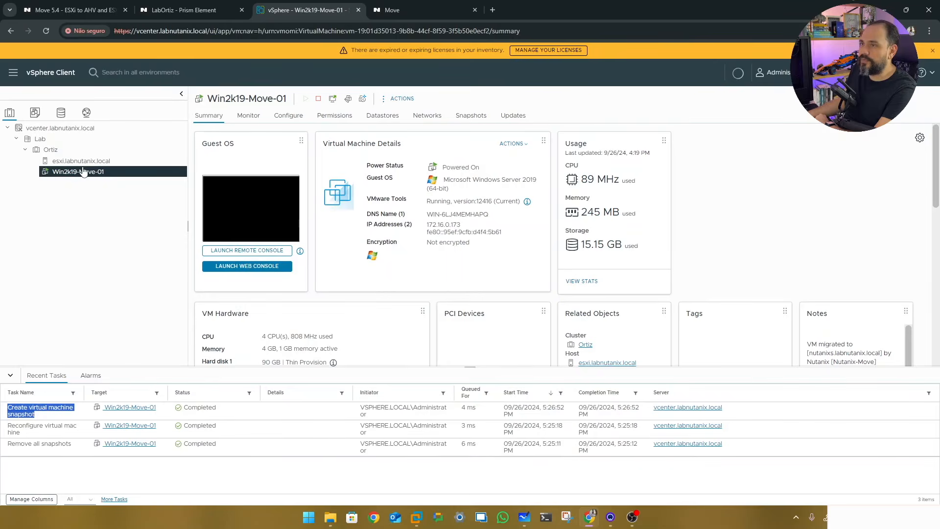
{"action": "left_click", "coordinate": [250, 266]}
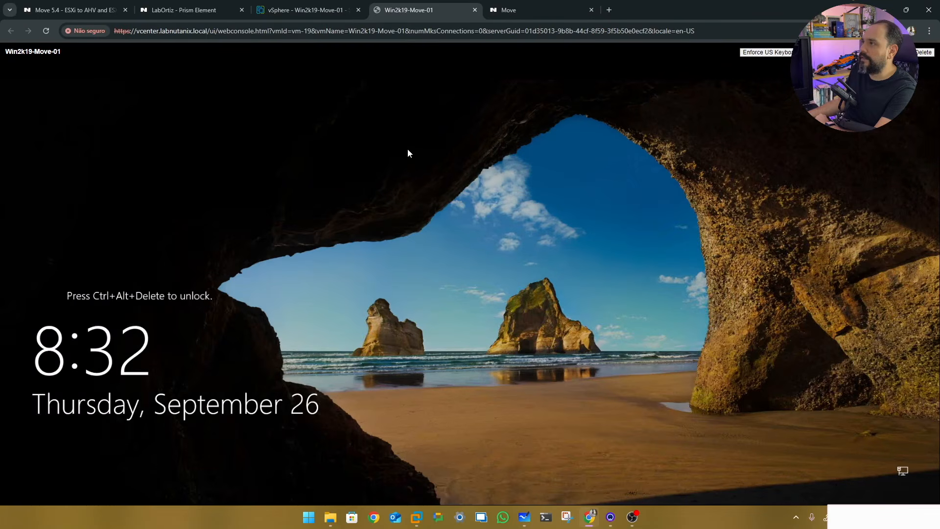
{"action": "left_click", "coordinate": [475, 9]}
{"action": "left_click", "coordinate": [155, 14]}
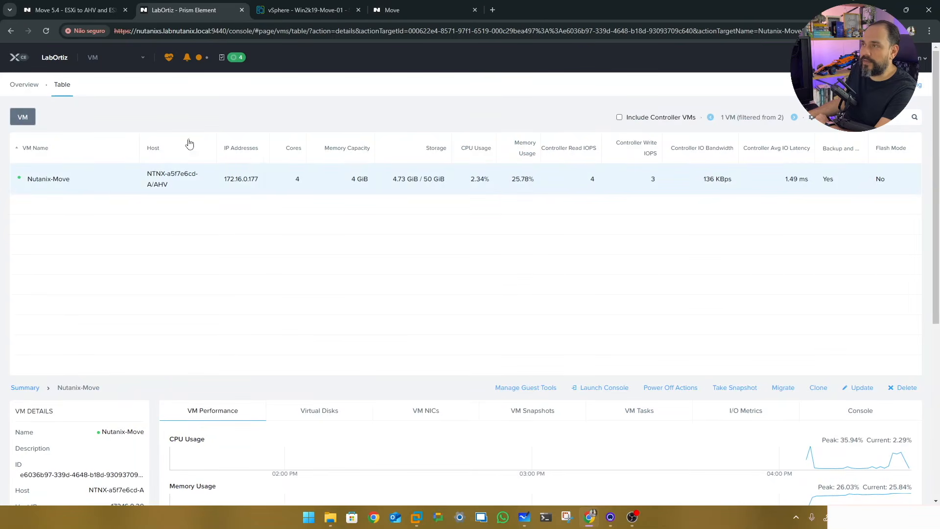
Go back to Move's Migration Plan Test page with Win2k19-Move-01 Ready to Cutover
{"action": "left_click", "coordinate": [412, 13]}
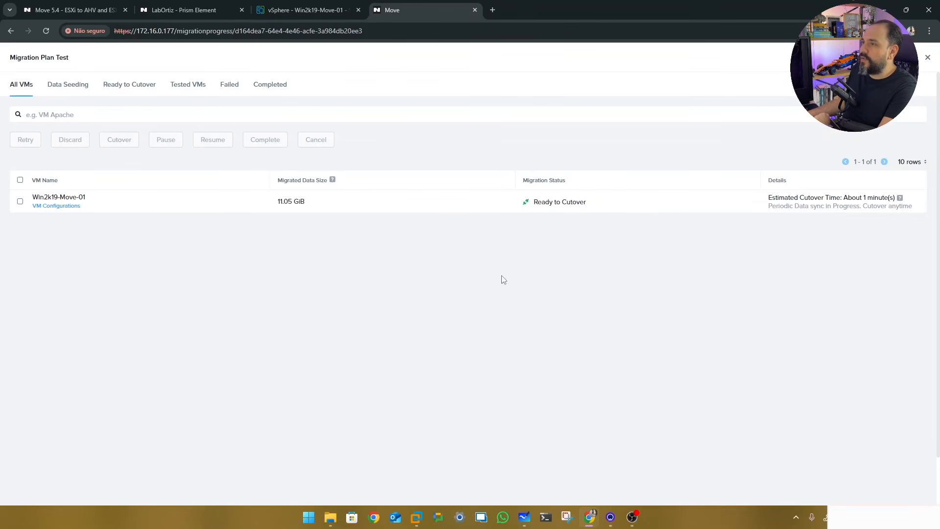
Run cutover for Win2k19-Move-01, accepting the source shutdown and NIC disconnect warnings
{"action": "left_click", "coordinate": [20, 202]}
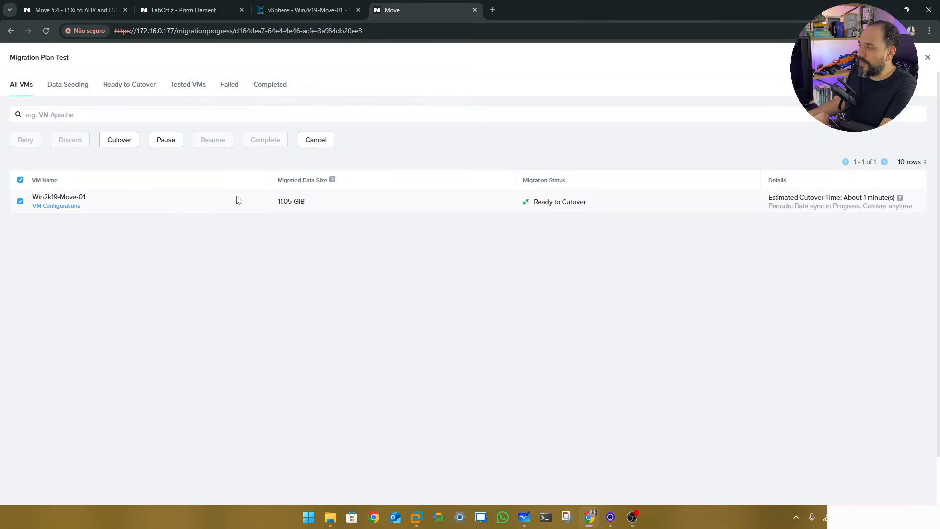
{"action": "left_click", "coordinate": [119, 140]}
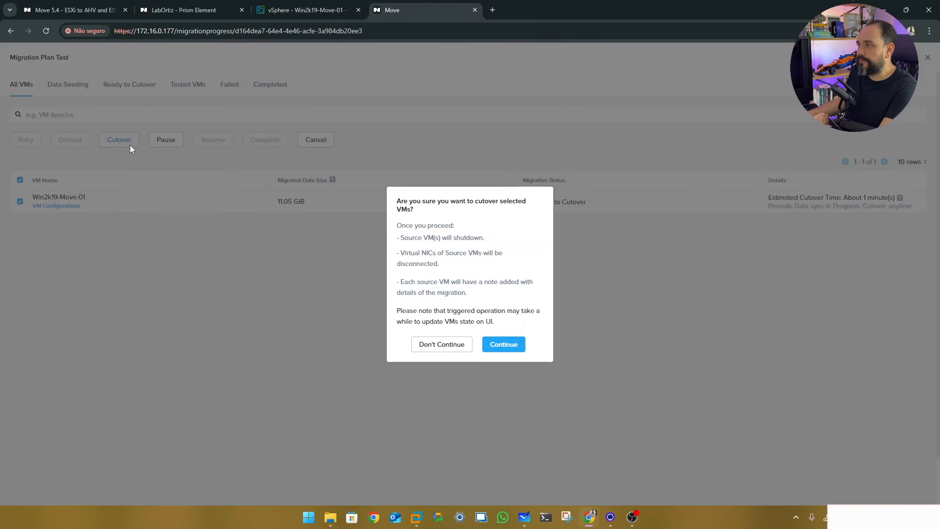
{"action": "left_click_drag", "start_coordinate": [408, 239], "coordinate": [485, 245]}
{"action": "left_click_drag", "start_coordinate": [411, 253], "coordinate": [439, 265]}
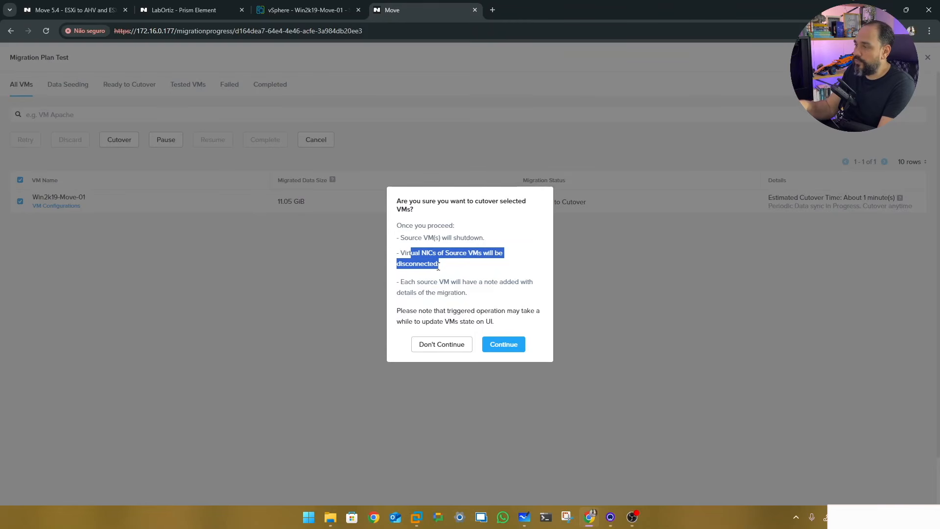
{"action": "left_click", "coordinate": [439, 265]}
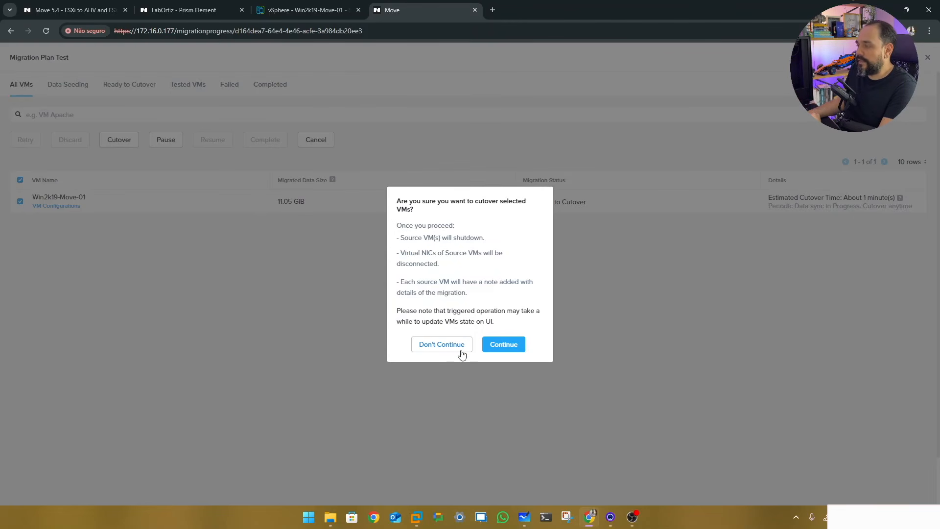
{"action": "left_click", "coordinate": [506, 346]}
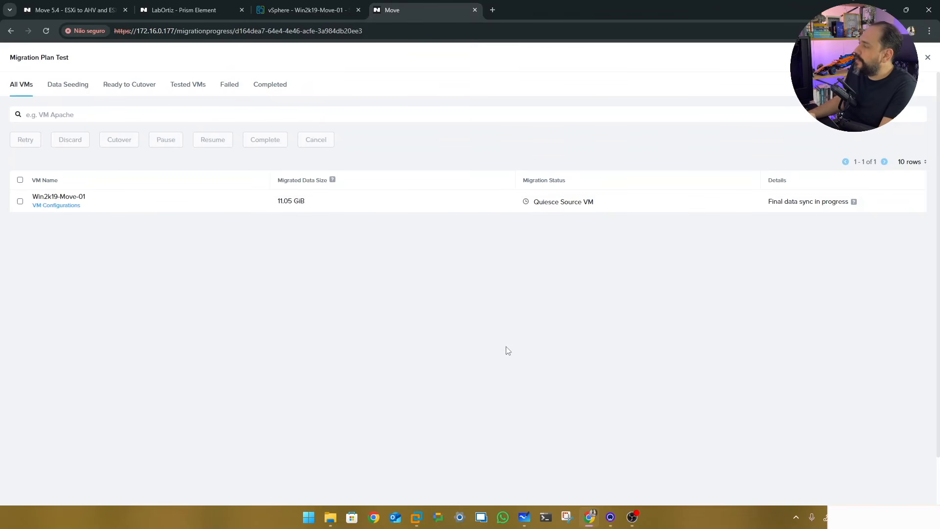
Verify in vSphere that the source VM's guest OS shut down, then confirm Move shows Source VM Cleanup
{"action": "mouse_move", "coordinate": [854, 203]}
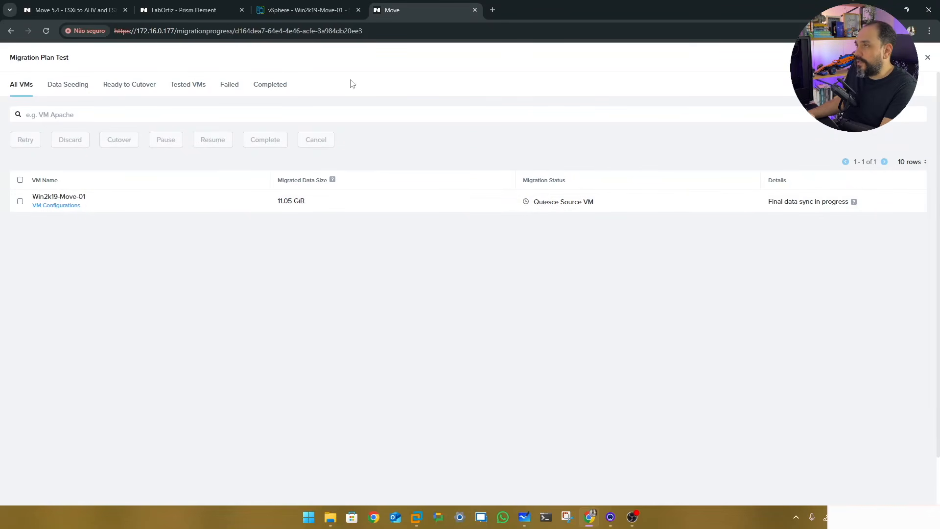
{"action": "left_click", "coordinate": [304, 10]}
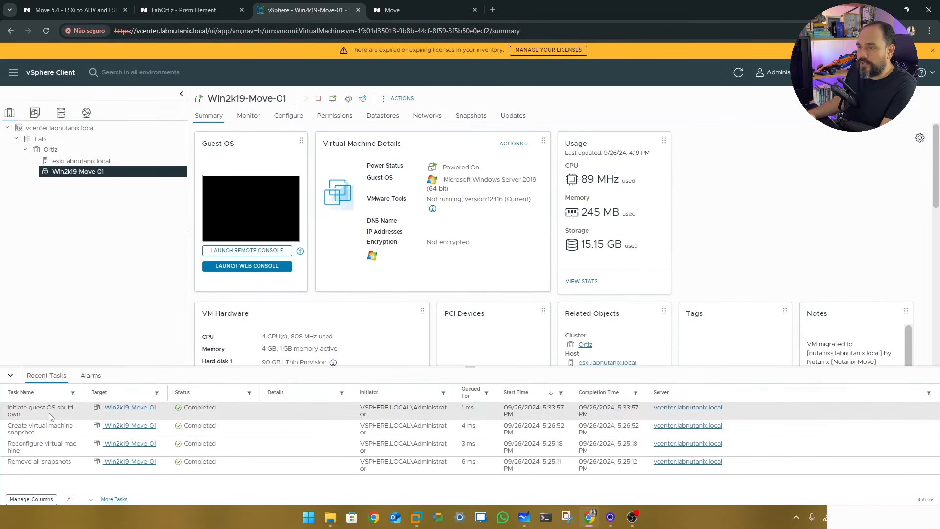
{"action": "left_click_drag", "start_coordinate": [8, 408], "coordinate": [41, 418]}
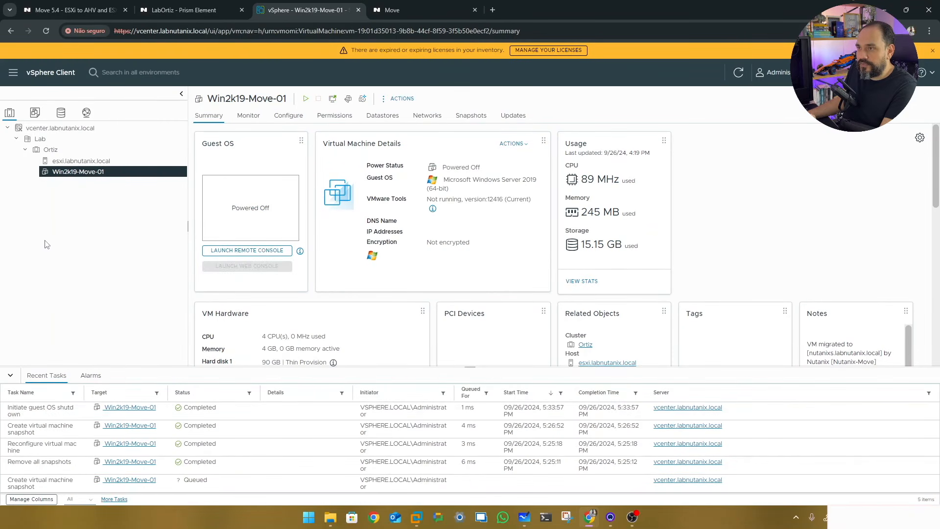
{"action": "left_click", "coordinate": [419, 11]}
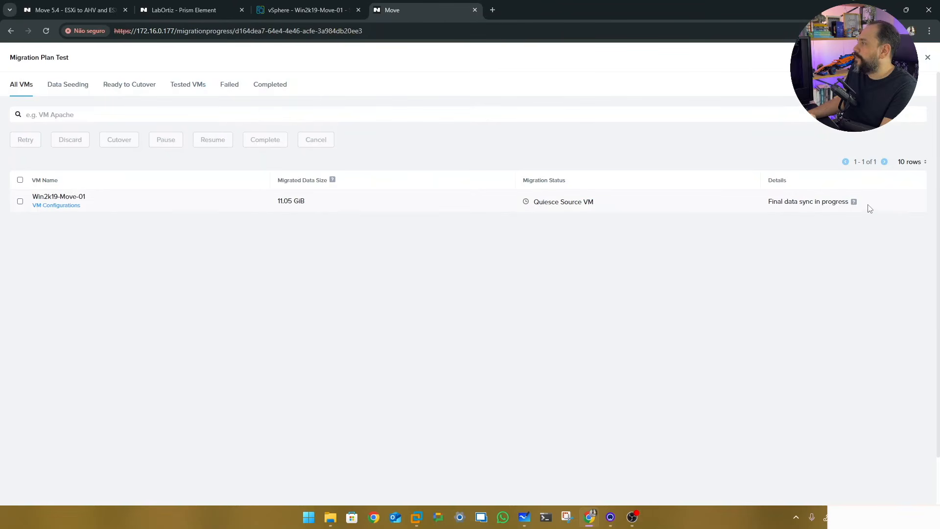
{"action": "mouse_move", "coordinate": [854, 203]}
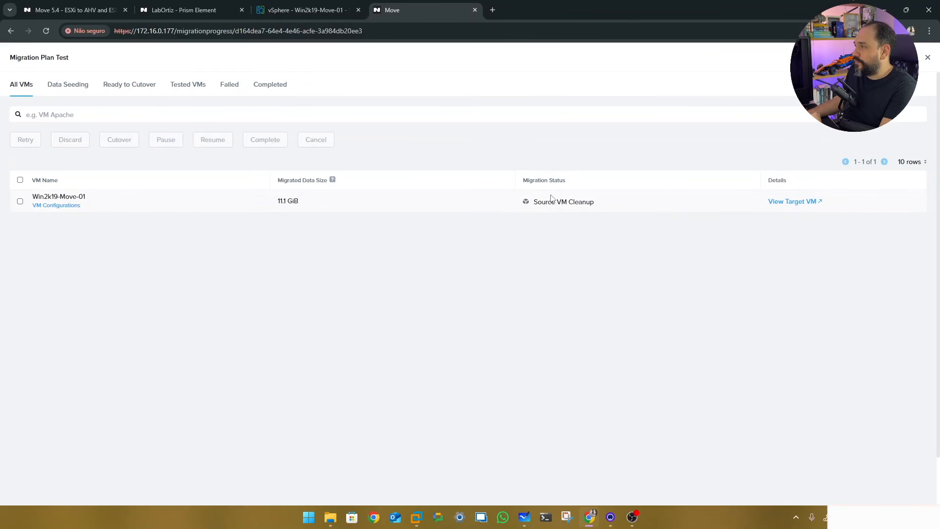
{"action": "left_click_drag", "start_coordinate": [536, 203], "coordinate": [610, 230]}
{"action": "left_click", "coordinate": [610, 230]}
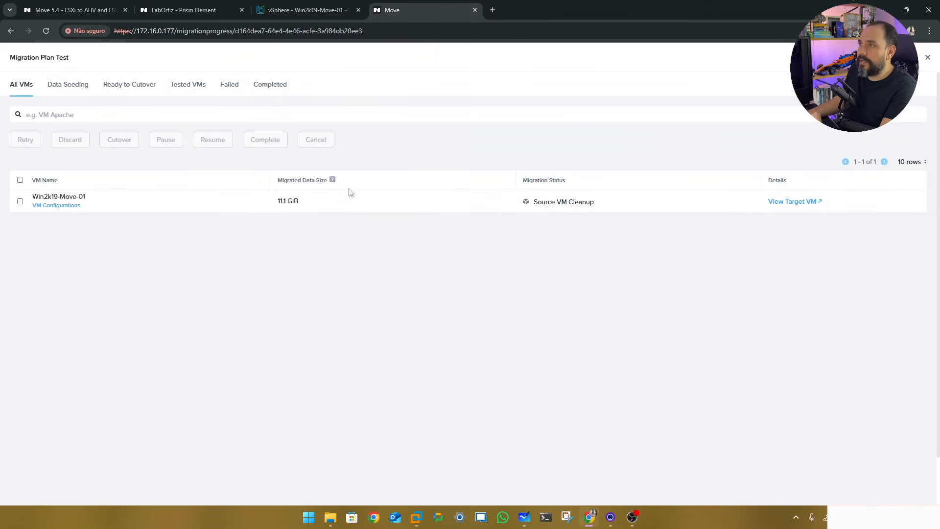
Reload Prism Element's VM table to confirm Win2k19-Move-01 is listed, then return to the Move plan
{"action": "left_click", "coordinate": [187, 9]}
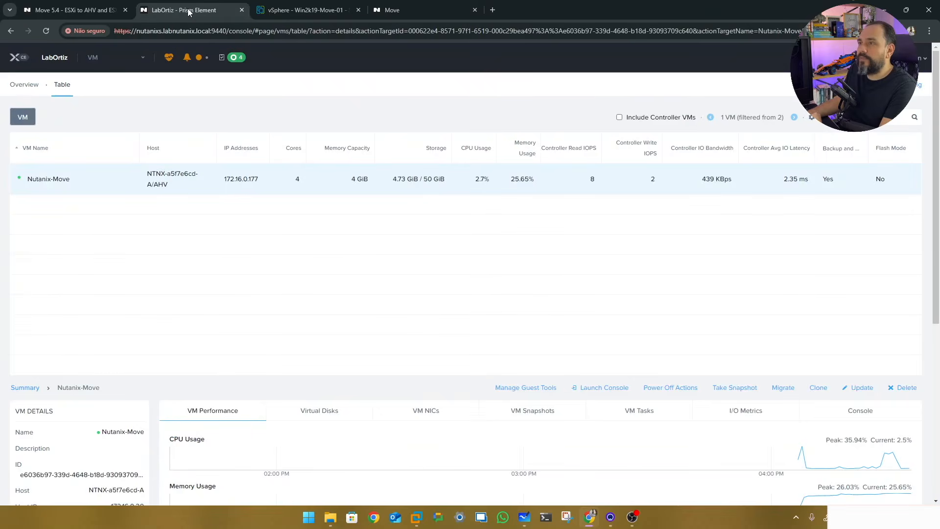
{"action": "left_click", "coordinate": [45, 31]}
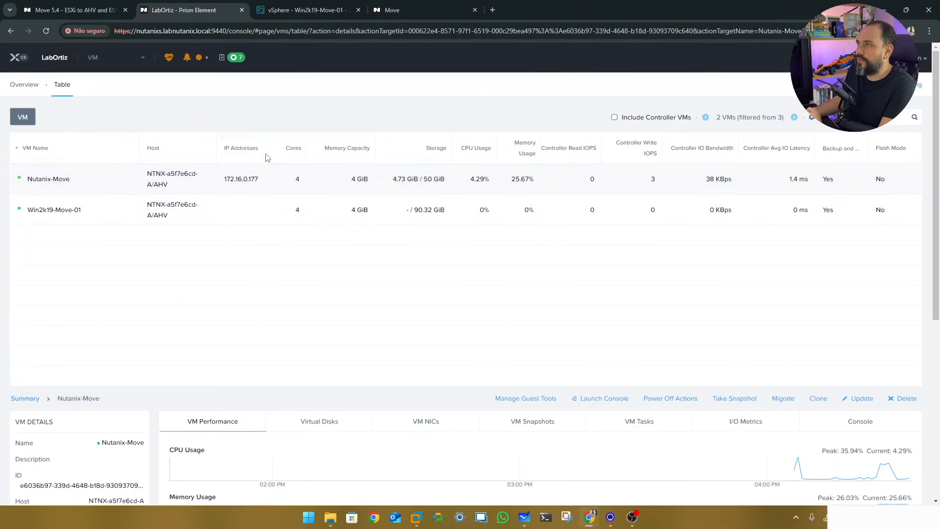
{"action": "left_click", "coordinate": [410, 13]}
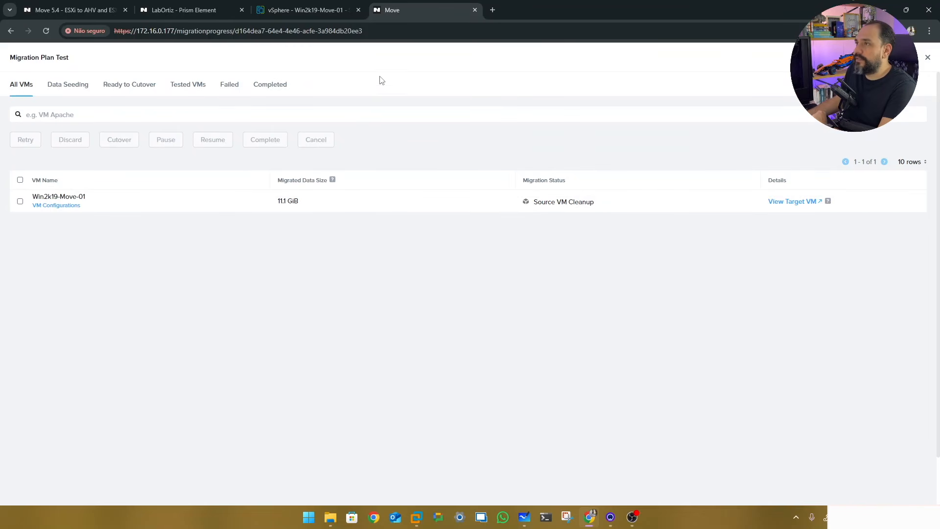
Check between vSphere and Move until the plan shows Completed and the source VM is powered off
{"action": "left_click", "coordinate": [305, 11]}
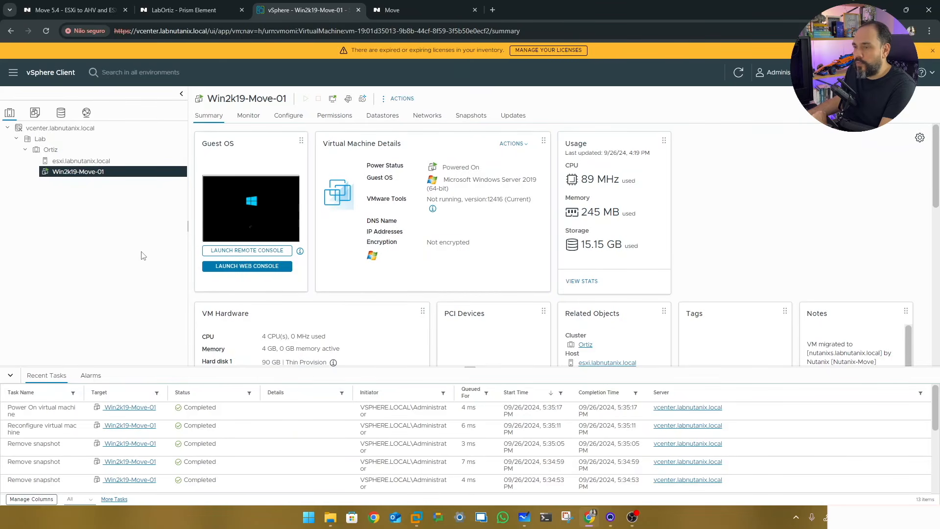
{"action": "left_click", "coordinate": [414, 12]}
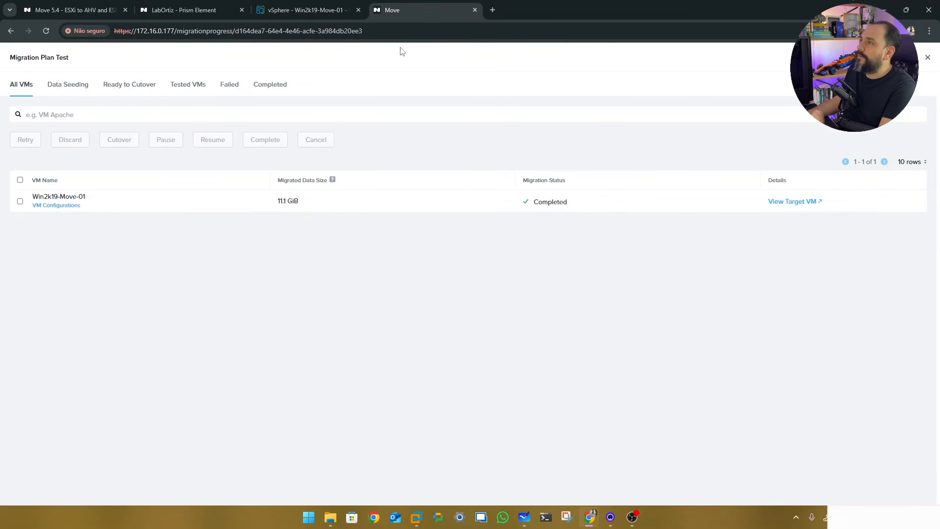
{"action": "left_click", "coordinate": [305, 10]}
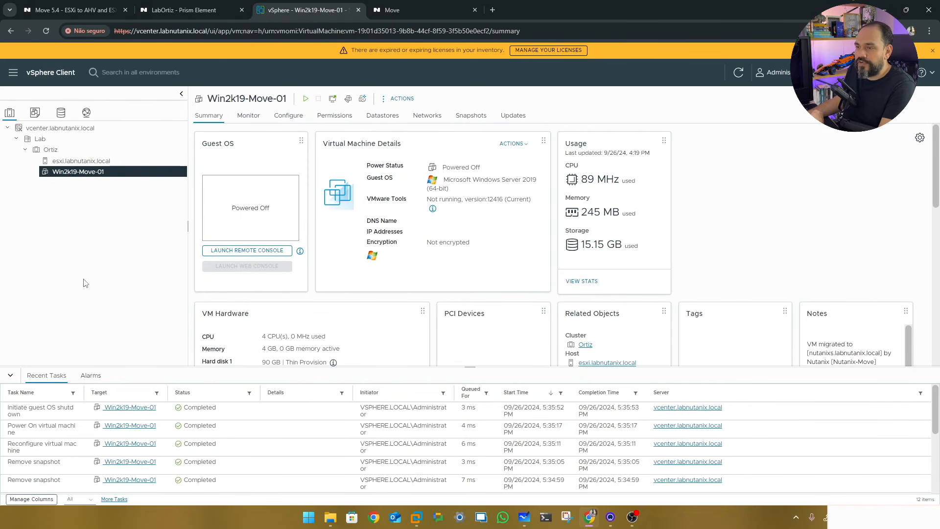
Confirm in Edit Settings that Win2k19-Move-01's Network adapter 1 stays disconnected, closing without changes
{"action": "right_click", "coordinate": [72, 174]}
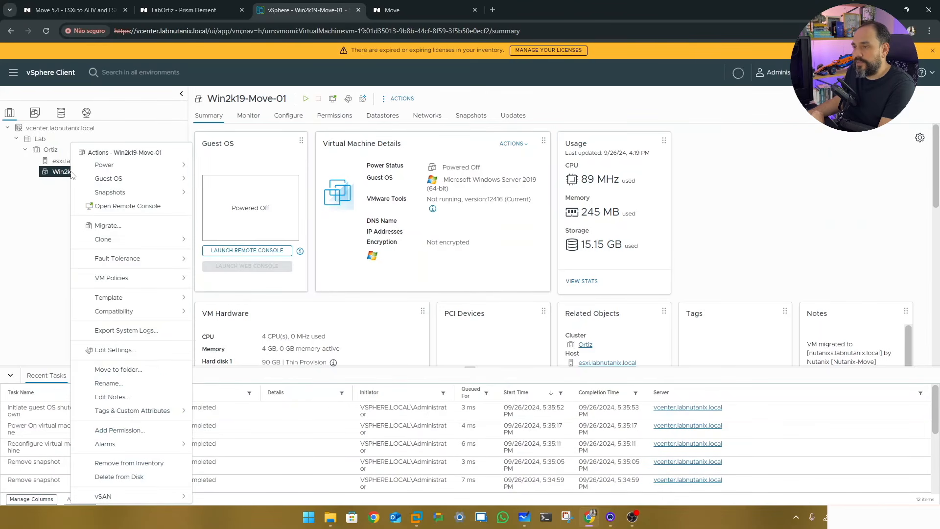
{"action": "left_click", "coordinate": [115, 351]}
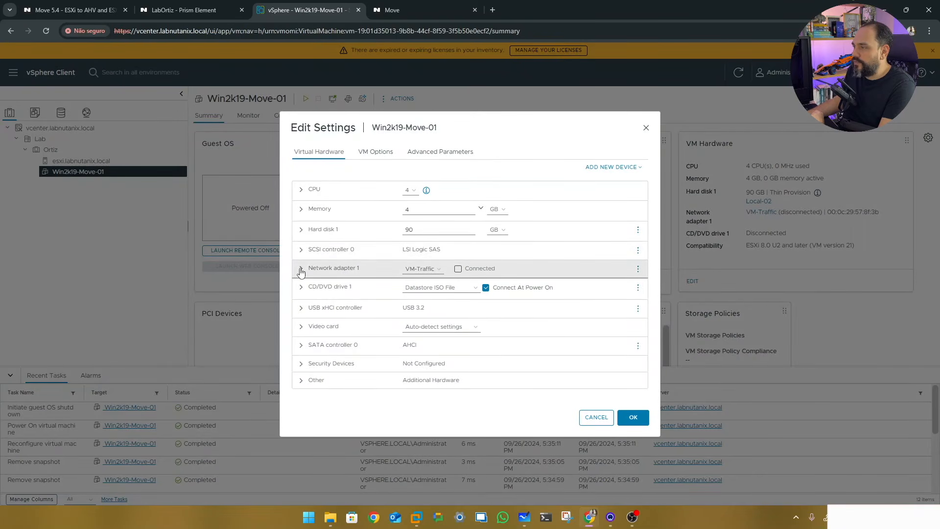
{"action": "left_click", "coordinate": [300, 271]}
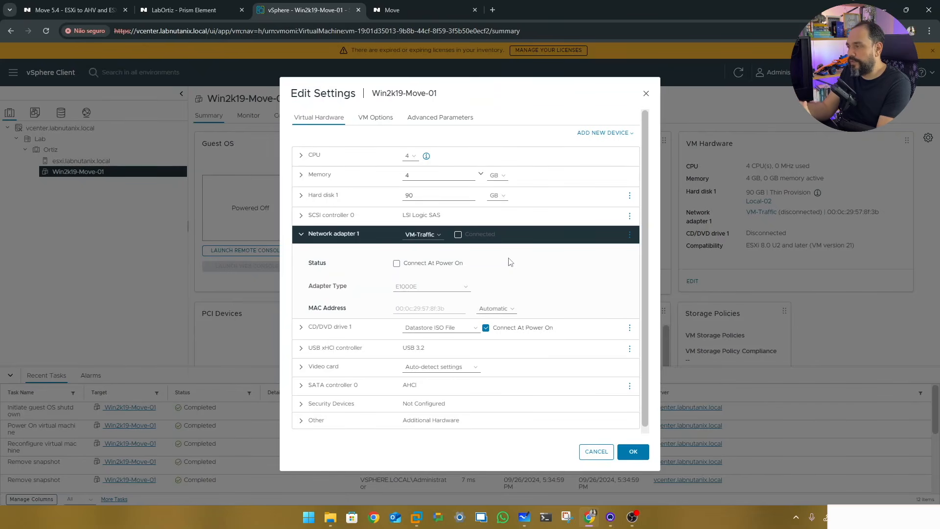
{"action": "key", "text": "Escape"}
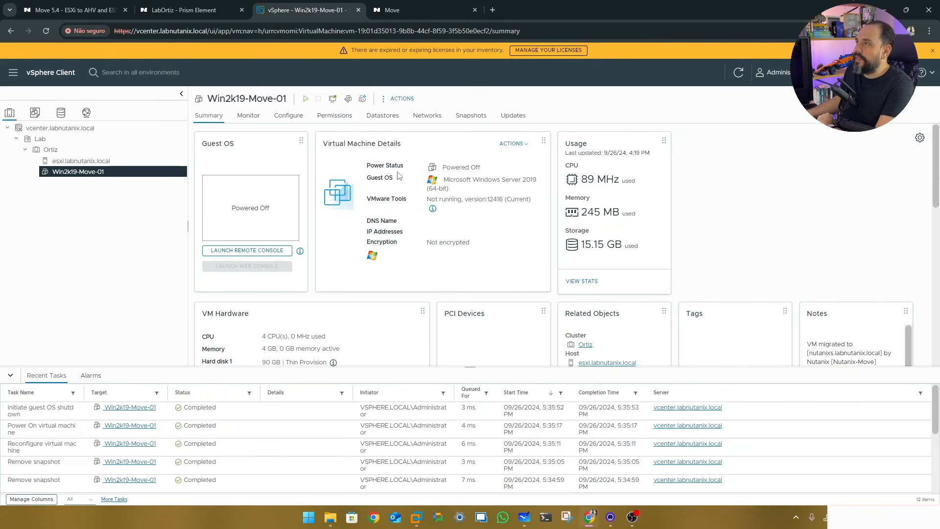
{"action": "left_click", "coordinate": [186, 10]}
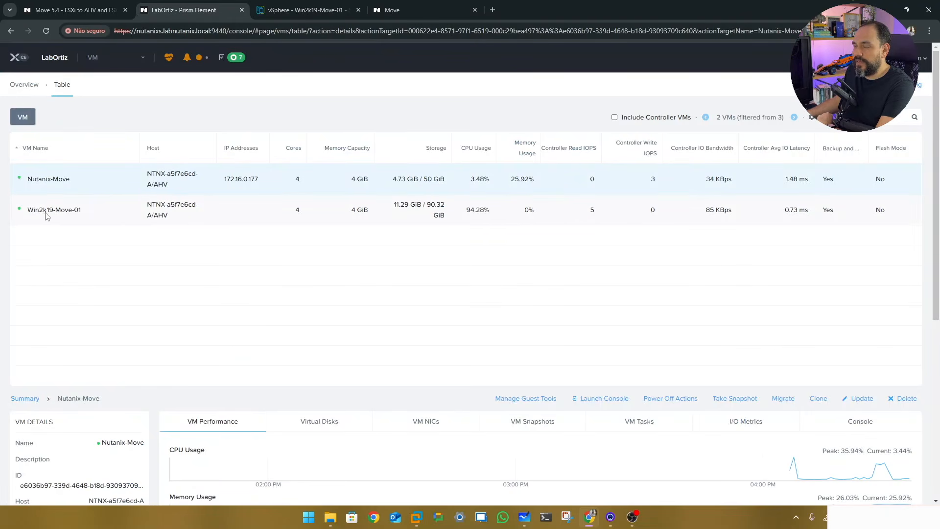
Launch a maximized console for Win2k19-Move-01 from the Prism Element VM table
{"action": "right_click", "coordinate": [75, 216]}
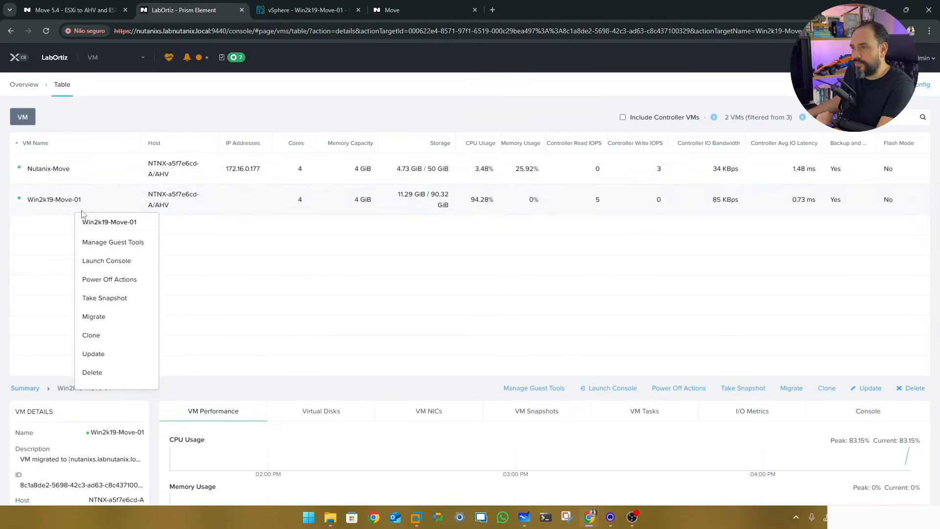
{"action": "left_click", "coordinate": [104, 261]}
{"action": "key", "text": "super+Up"}
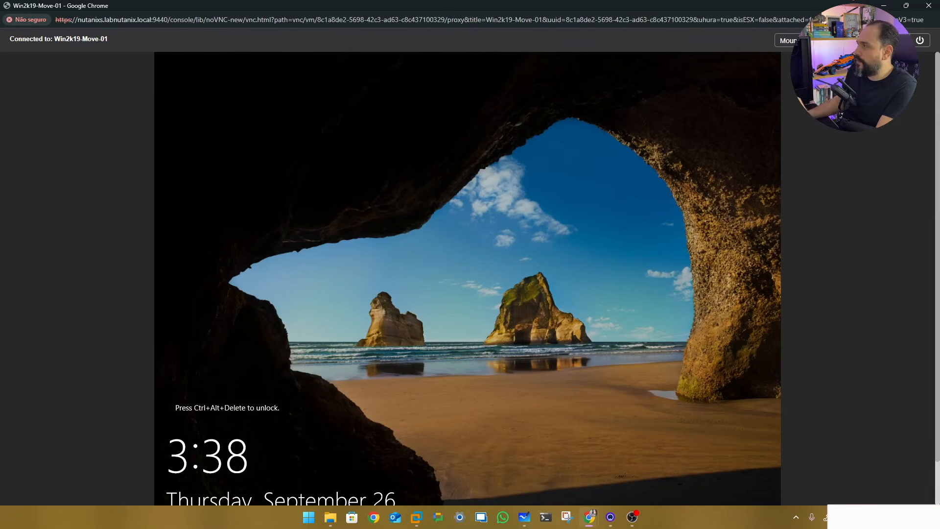
Sign in to Win2k19-Move-01 as Administrator with the account password
{"action": "left_click", "coordinate": [857, 40]}
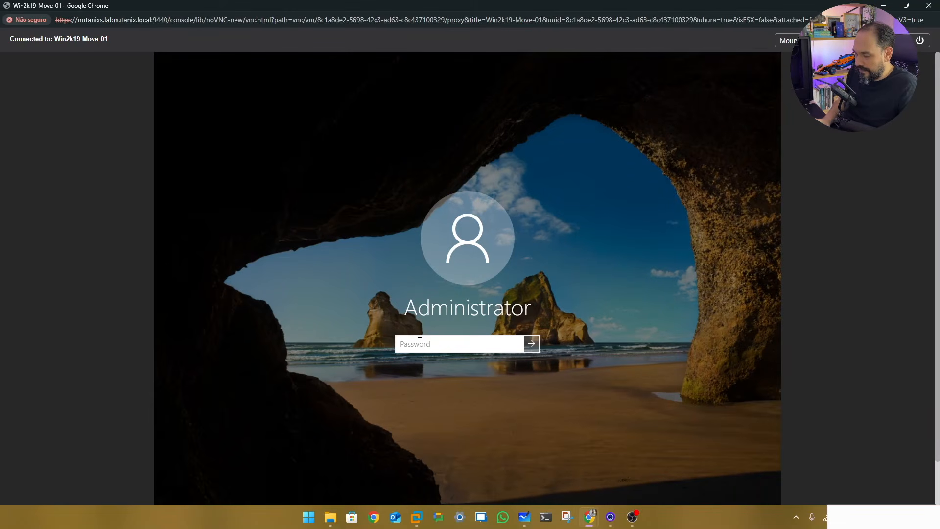
{"action": "type", "text": "••••••"}
{"action": "key", "text": "Return"}
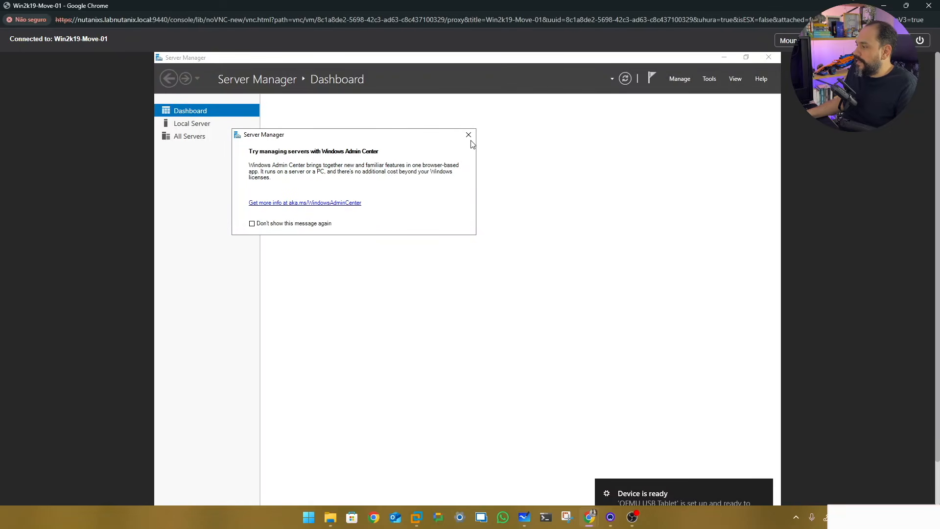
Dismiss the Admin Center prompt and VMware Tools error, then close Server Manager
{"action": "left_click", "coordinate": [470, 136]}
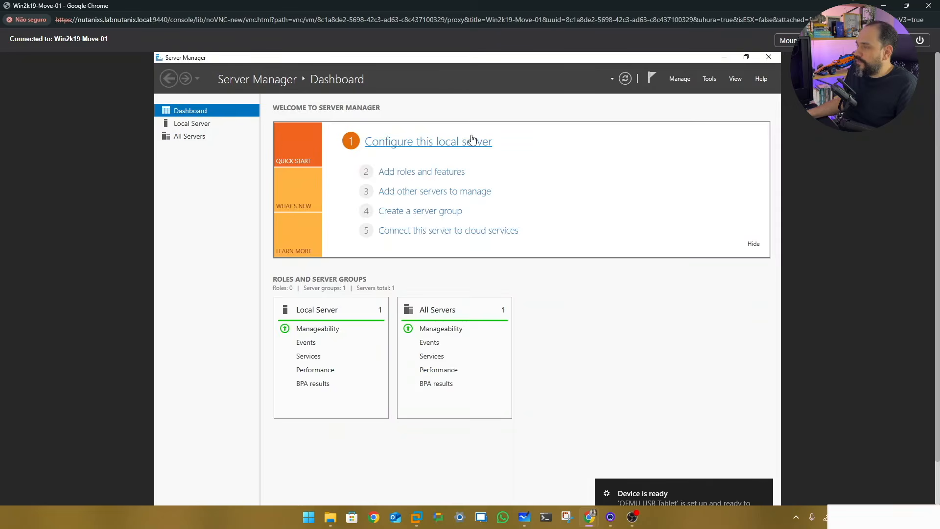
{"action": "left_click", "coordinate": [473, 141]}
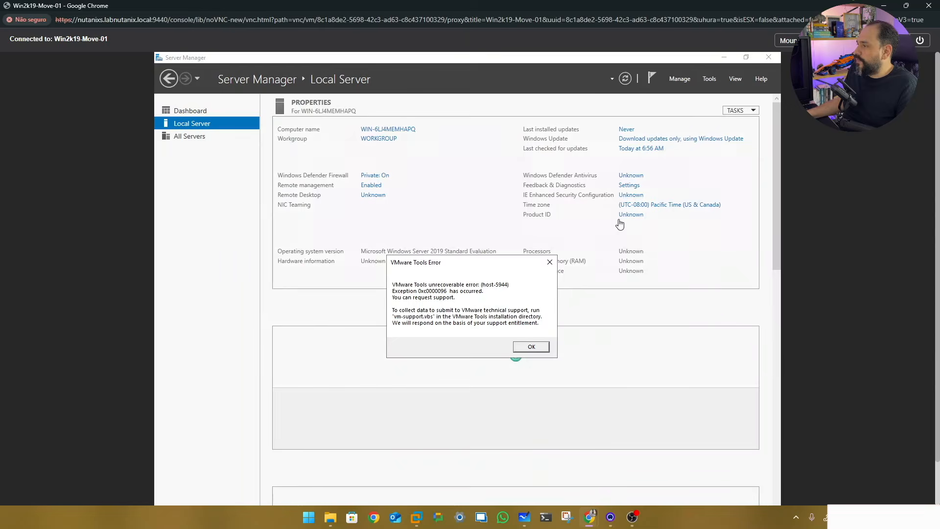
{"action": "left_click", "coordinate": [531, 347]}
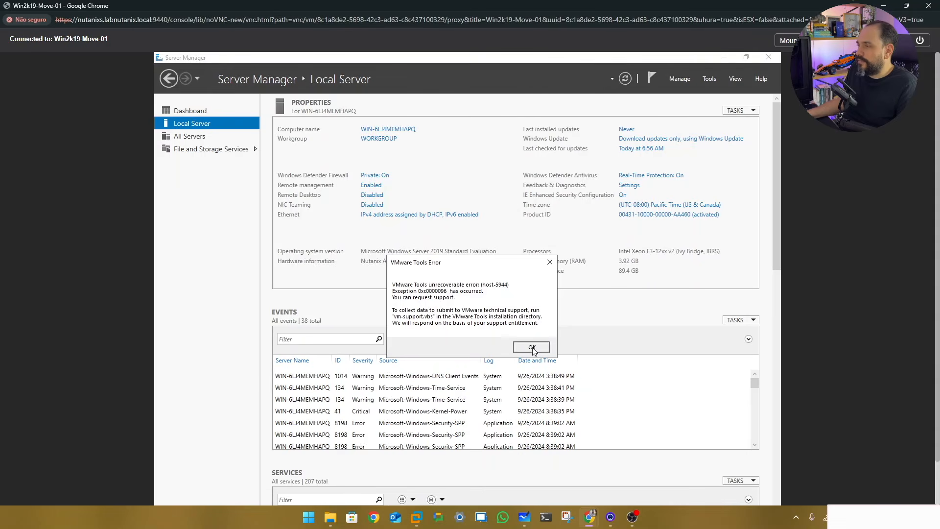
{"action": "left_click", "coordinate": [768, 58]}
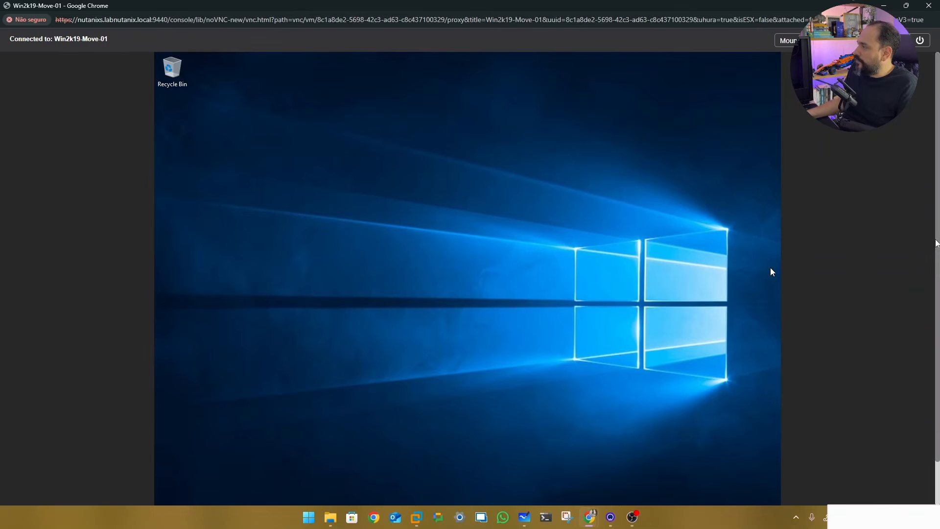
{"action": "scroll", "coordinate": [933, 273], "scroll_direction": "down", "scroll_amount": 1}
{"action": "scroll", "coordinate": [933, 272], "scroll_direction": "down", "scroll_amount": 1}
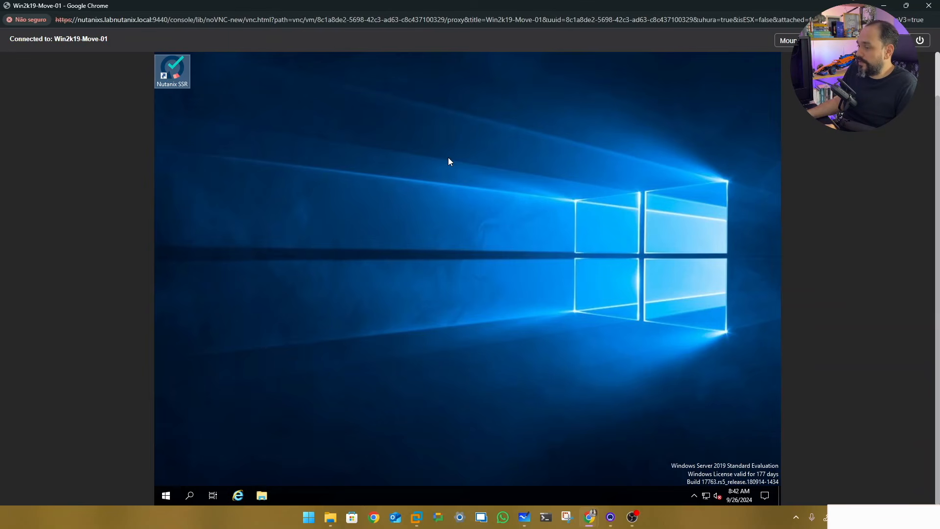
Restart Windows with the shutdown reason Other (Planned)
{"action": "left_click", "coordinate": [167, 495]}
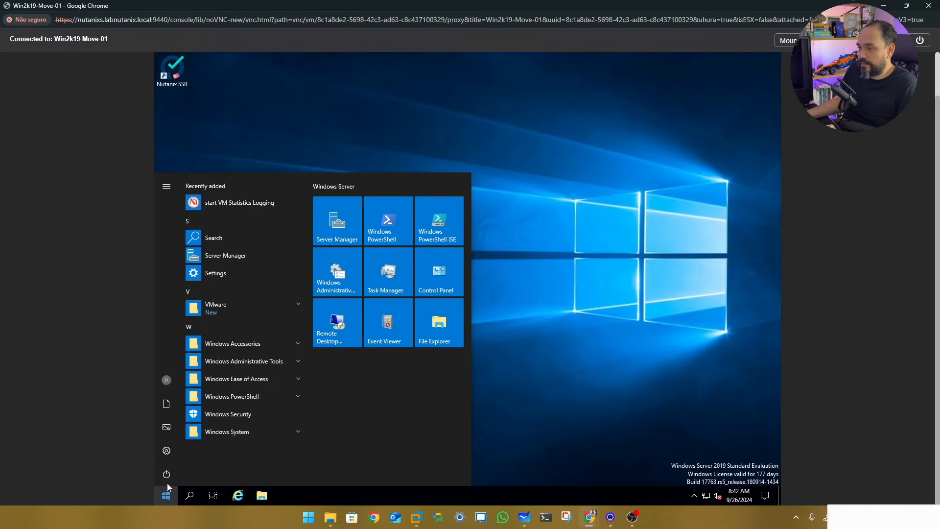
{"action": "left_click", "coordinate": [168, 472]}
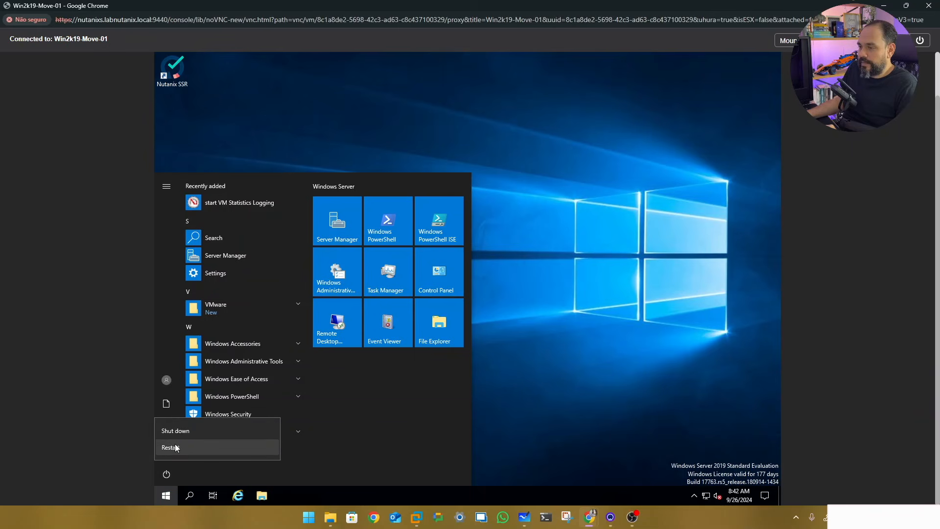
{"action": "left_click", "coordinate": [175, 445]}
{"action": "left_click", "coordinate": [180, 426]}
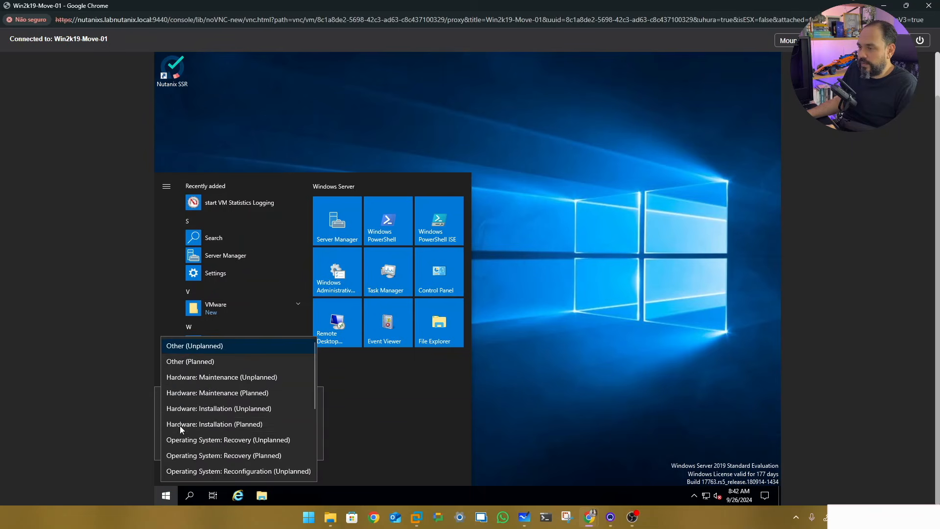
{"action": "left_click", "coordinate": [191, 362]}
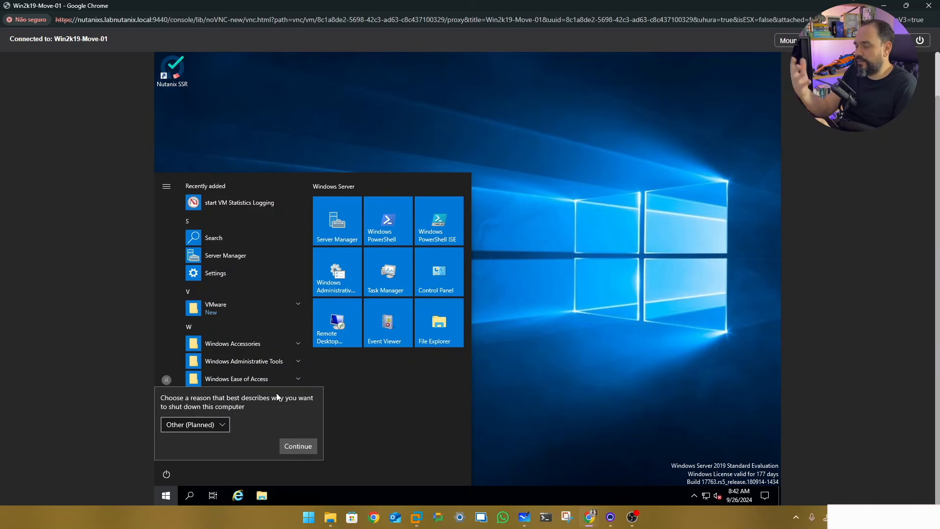
{"action": "left_click", "coordinate": [300, 445]}
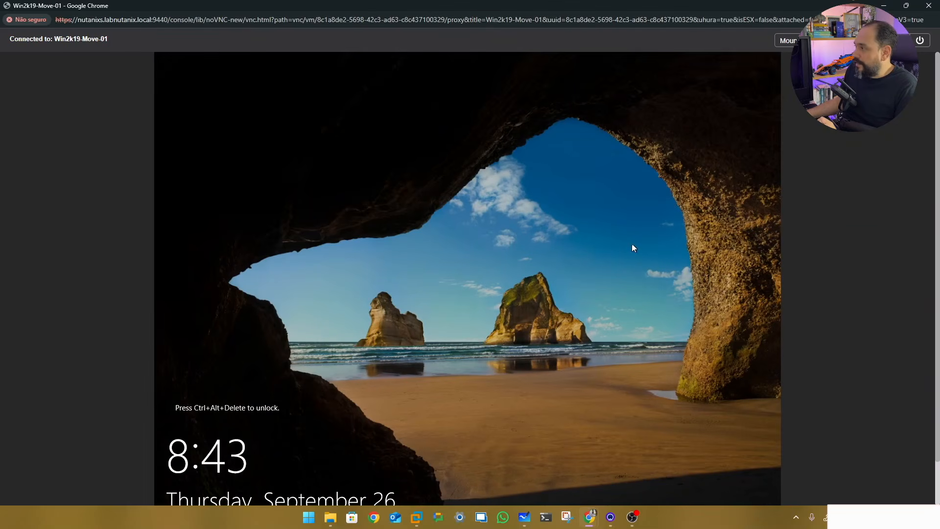
After reboot, sign back in, dismiss the Admin Center prompt and close Server Manager
{"action": "left_click", "coordinate": [855, 40]}
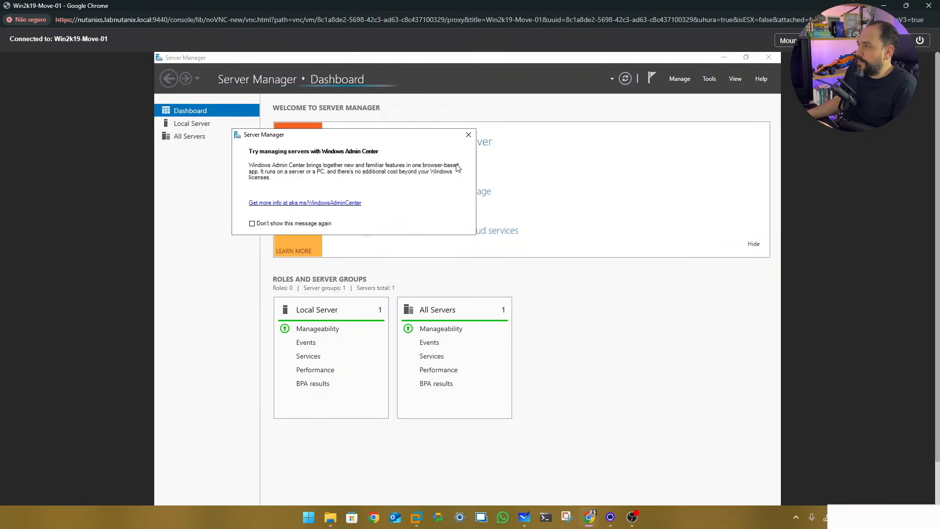
{"action": "left_click", "coordinate": [469, 134]}
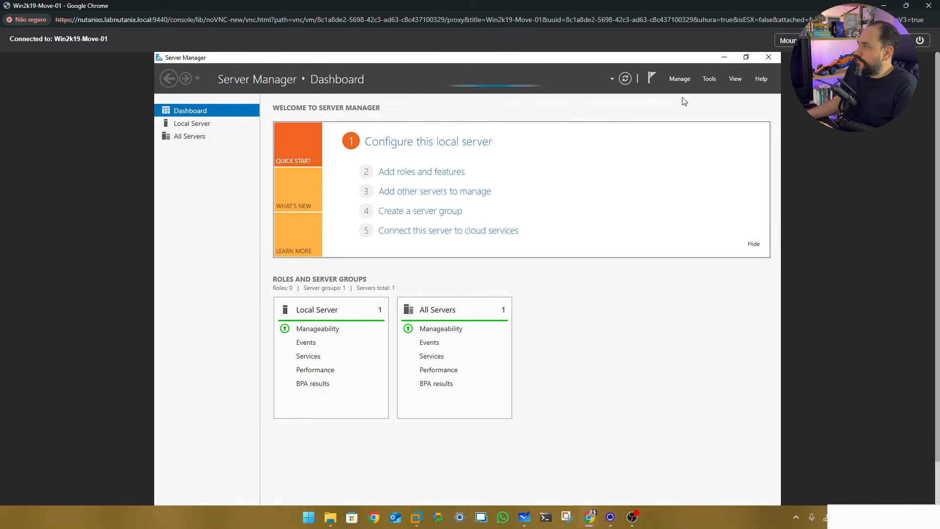
{"action": "left_click", "coordinate": [769, 58]}
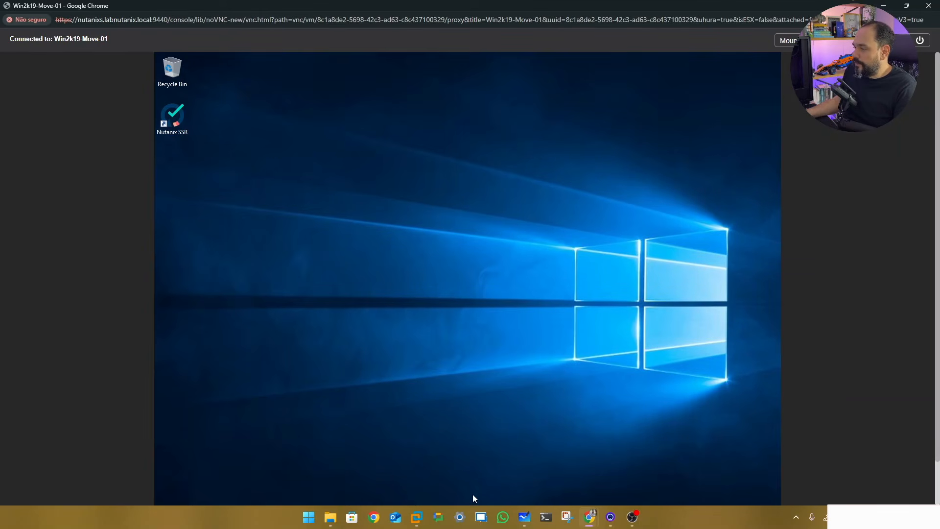
Close the Migration Plan Test progress page to return to the Move dashboard
{"action": "mouse_move", "coordinate": [590, 519]}
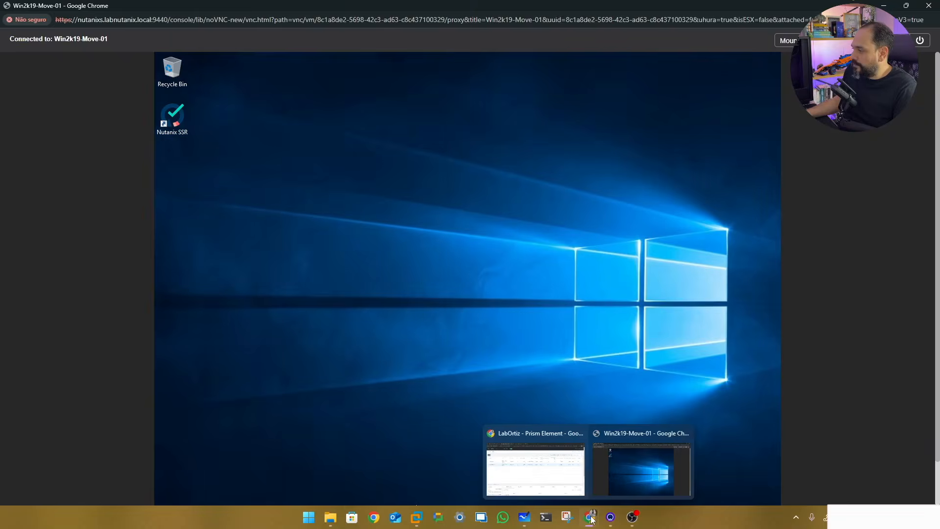
{"action": "left_click", "coordinate": [558, 481]}
{"action": "left_click", "coordinate": [416, 10]}
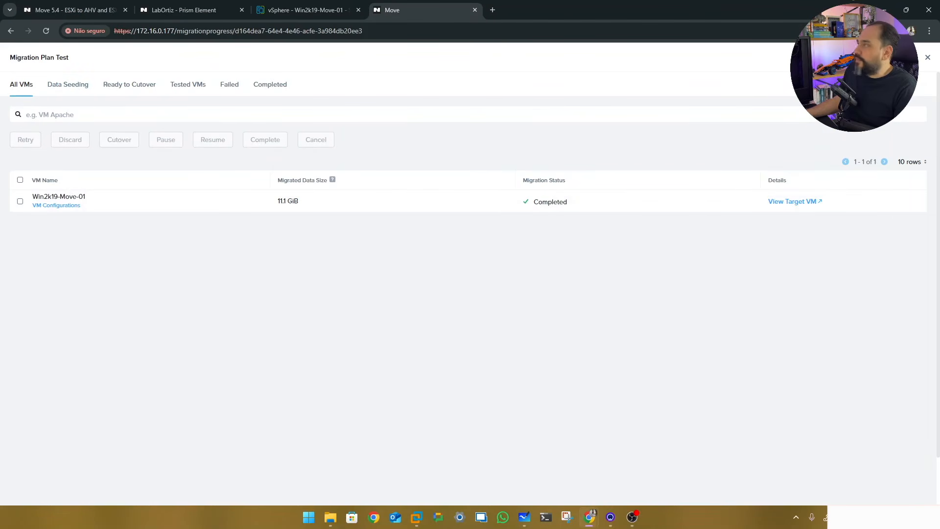
{"action": "left_click", "coordinate": [928, 58]}
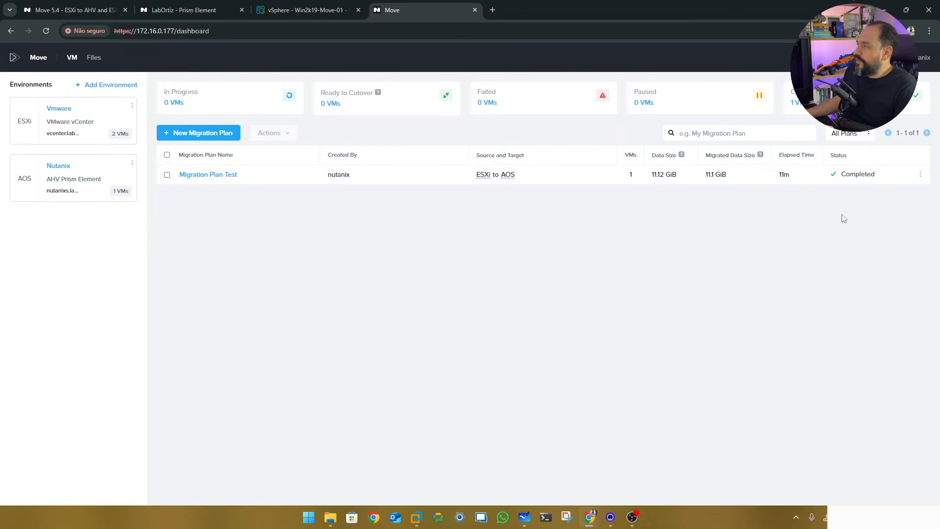
Open Migration Plan Test's actions menu and dismiss the Delete option, keeping the plan
{"action": "mouse_move", "coordinate": [858, 176]}
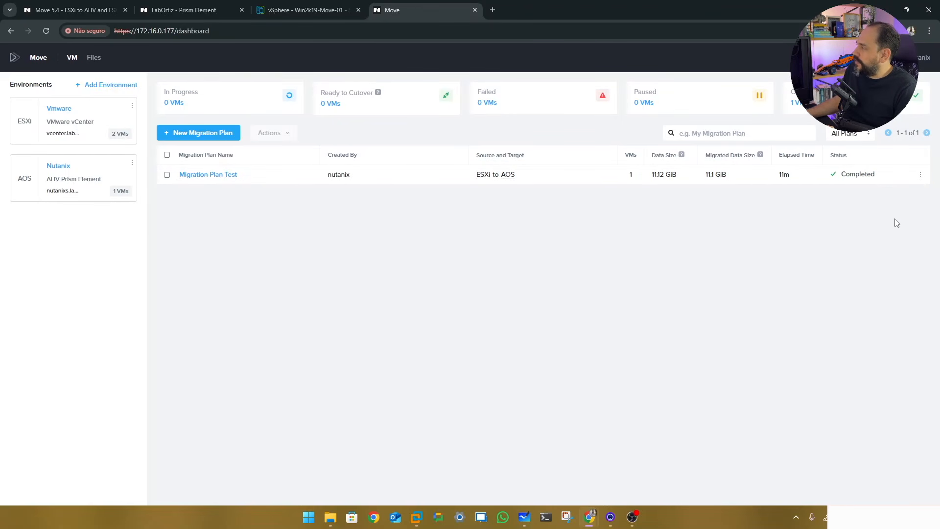
{"action": "left_click", "coordinate": [920, 175]}
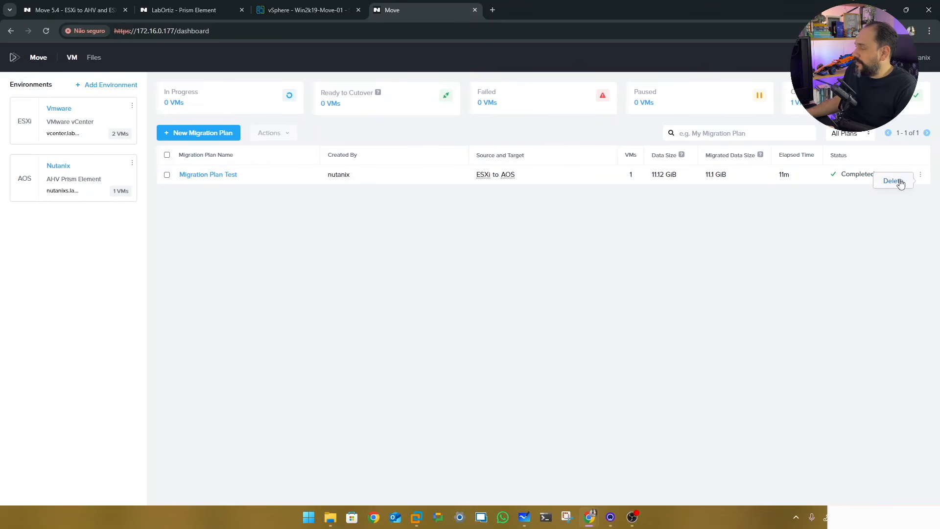
{"action": "left_click", "coordinate": [776, 312]}
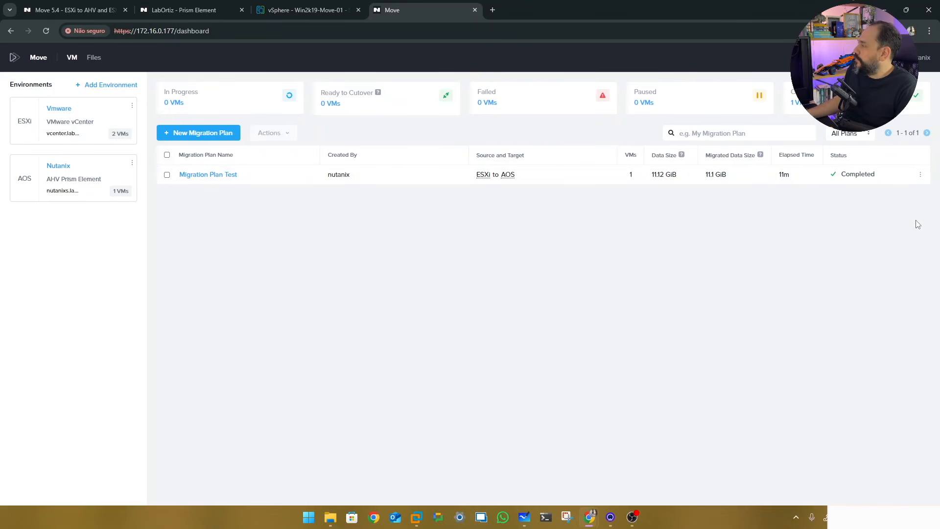
{"action": "left_click", "coordinate": [921, 176]}
{"action": "left_click", "coordinate": [658, 288]}
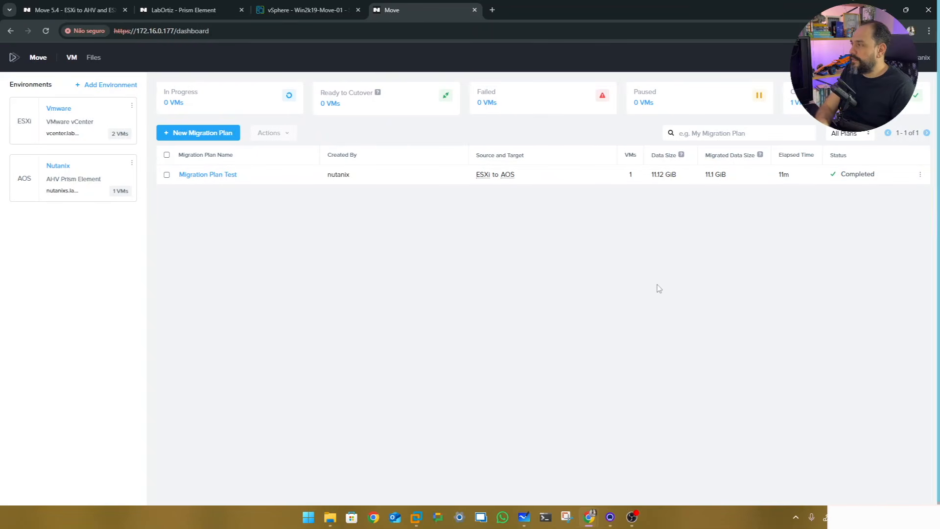